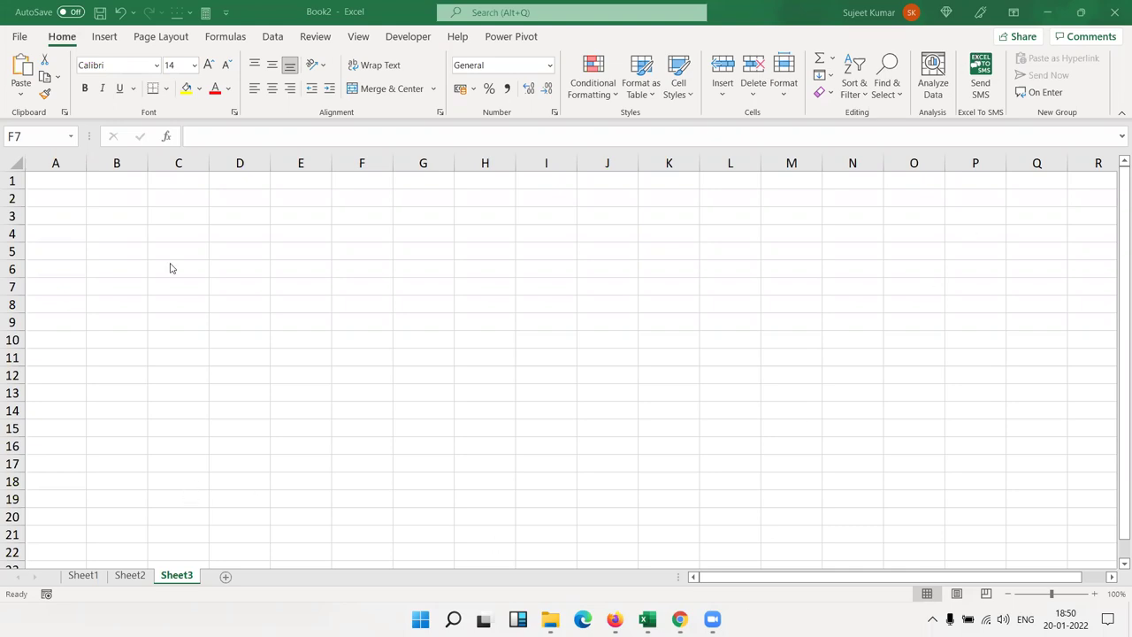
Zoom the empty Sheet3 grid in to roughly 250% with Ctrl+scroll.
ctrl+scroll(172, 268, up, 2)
ctrl+scroll(170, 274, up, 3)
ctrl+scroll(177, 292, up, 4)
ctrl+scroll(199, 298, up, 1)
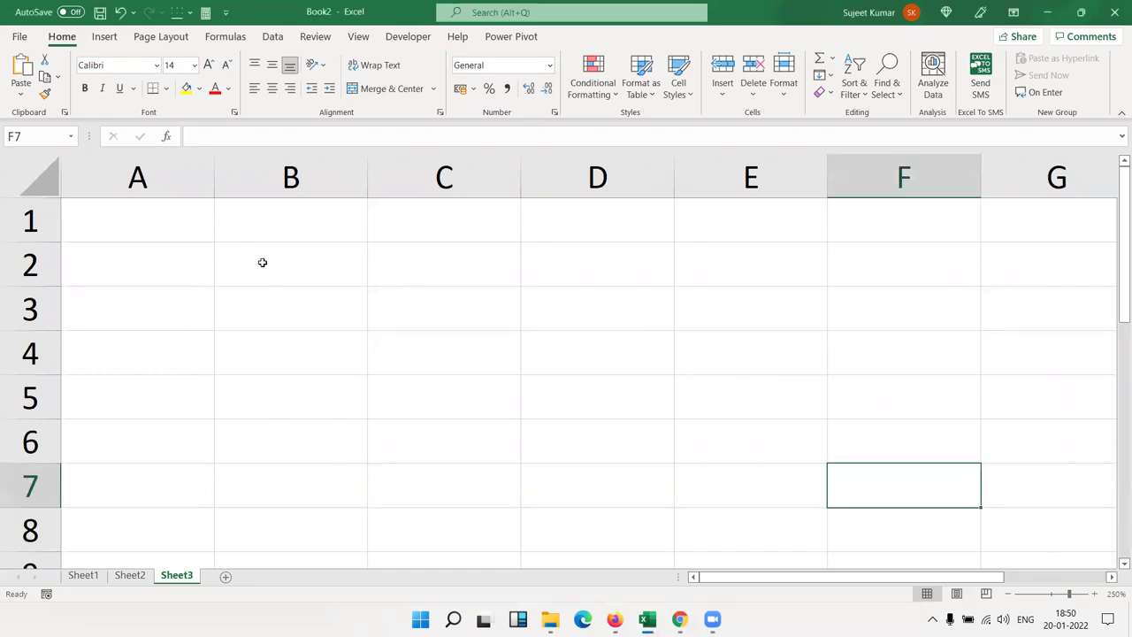
Enter 1500 in cell B2.
click(232, 263)
text(1500)
key(Return)
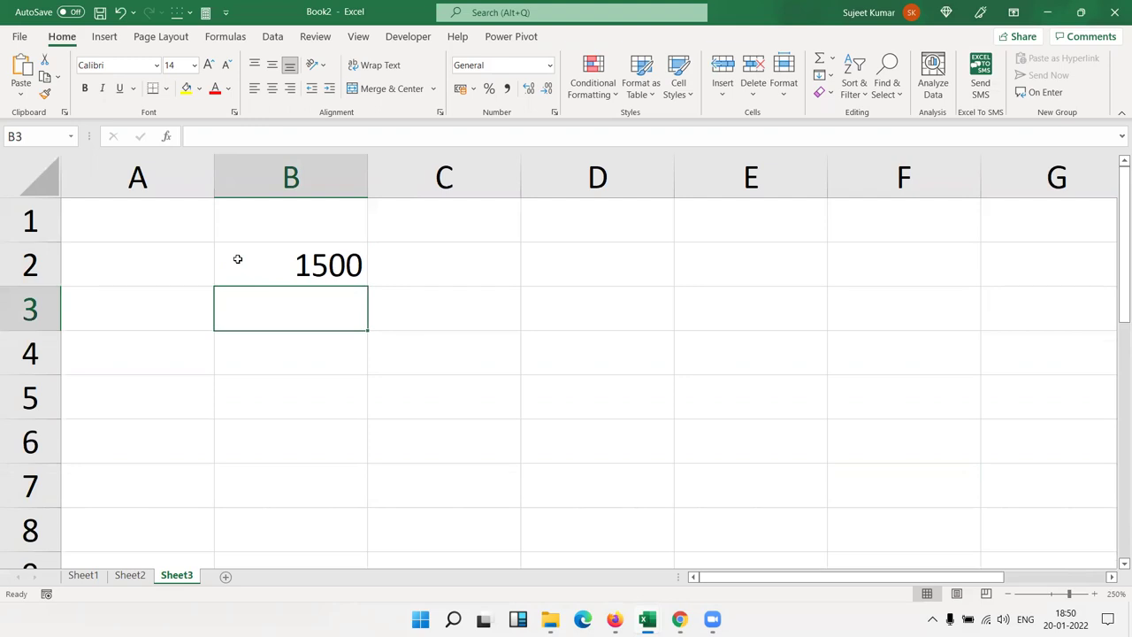
Reselect B2 and show the Number Format dropdown list on the Home tab.
key(Right)
click(237, 258)
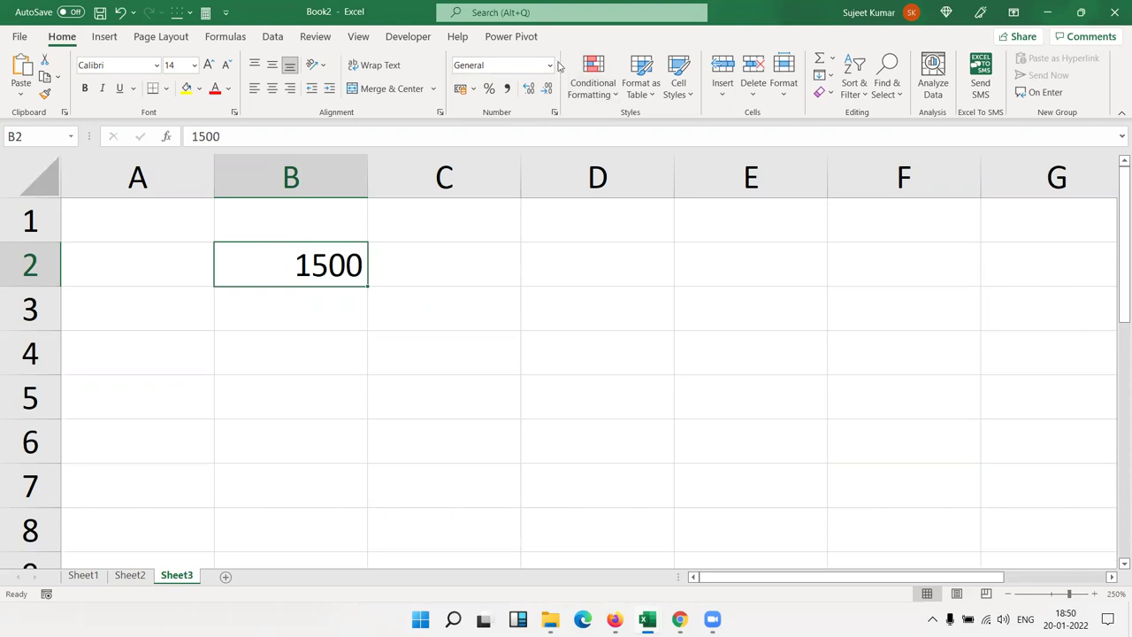
click(552, 68)
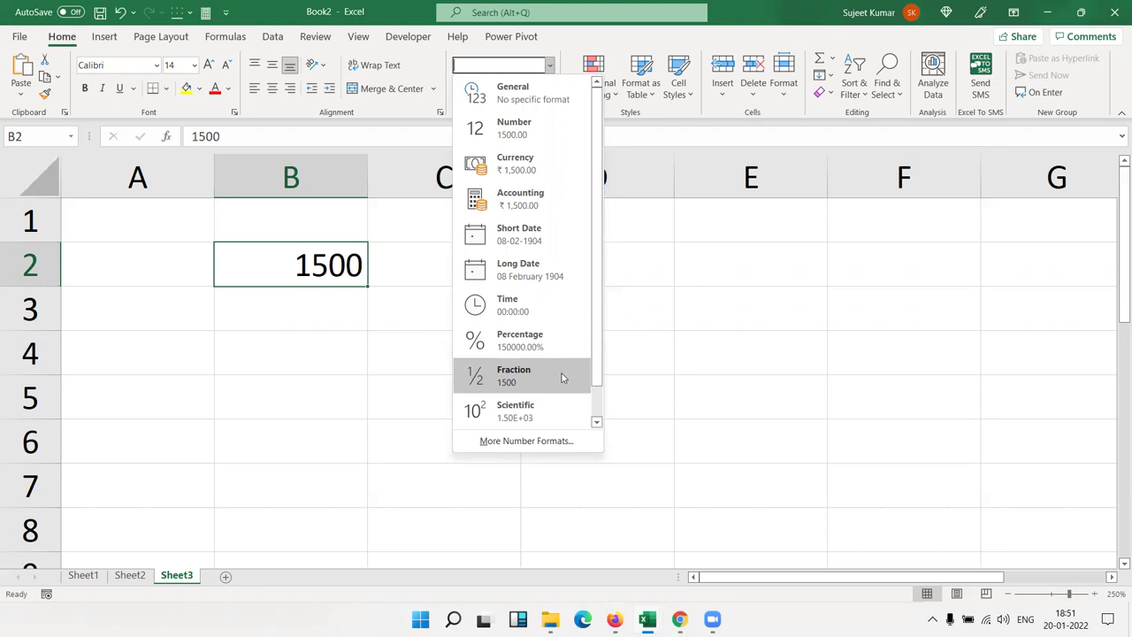
Close the number format list, then open and cancel Format Cells without changes.
scroll(559, 398, down, 1)
scroll(559, 398, up, 1)
scroll(560, 399, down, 1)
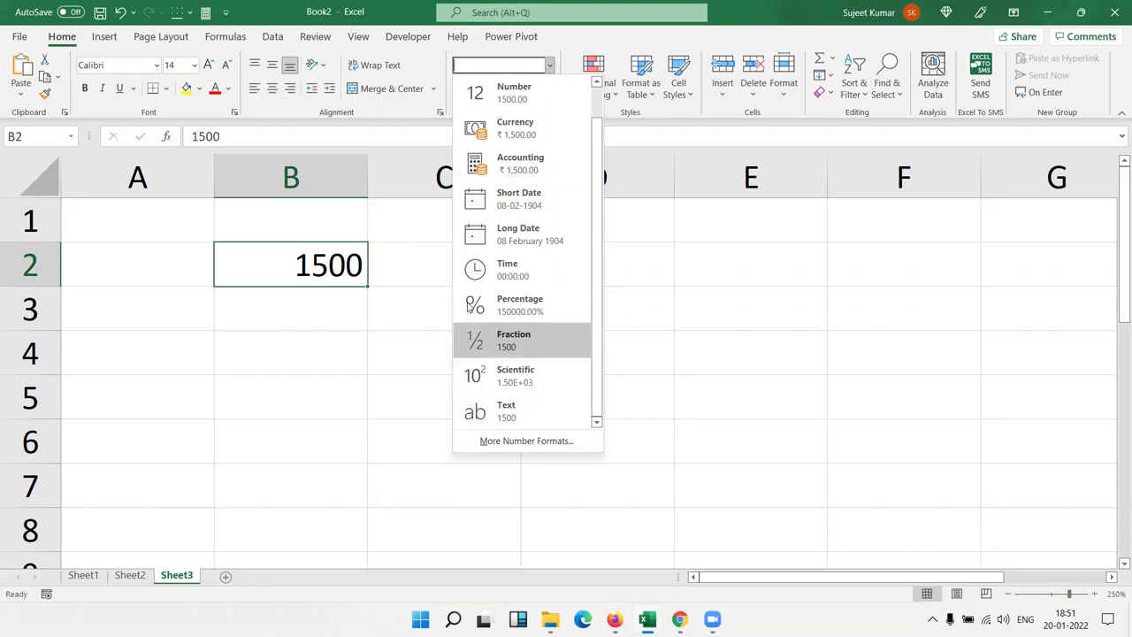
click(286, 278)
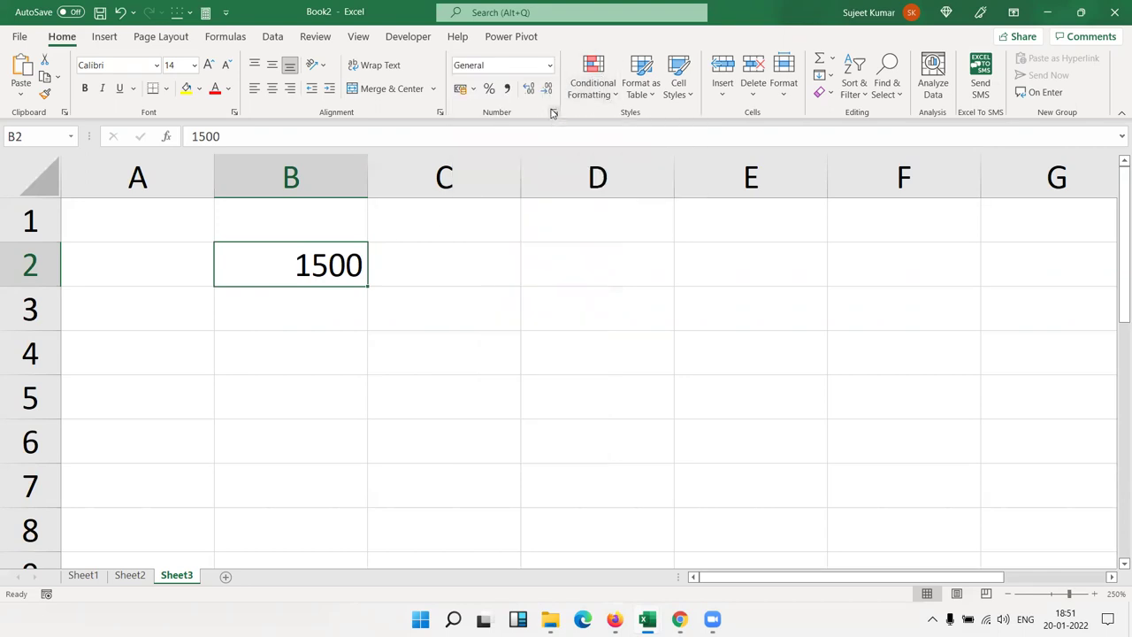
click(554, 112)
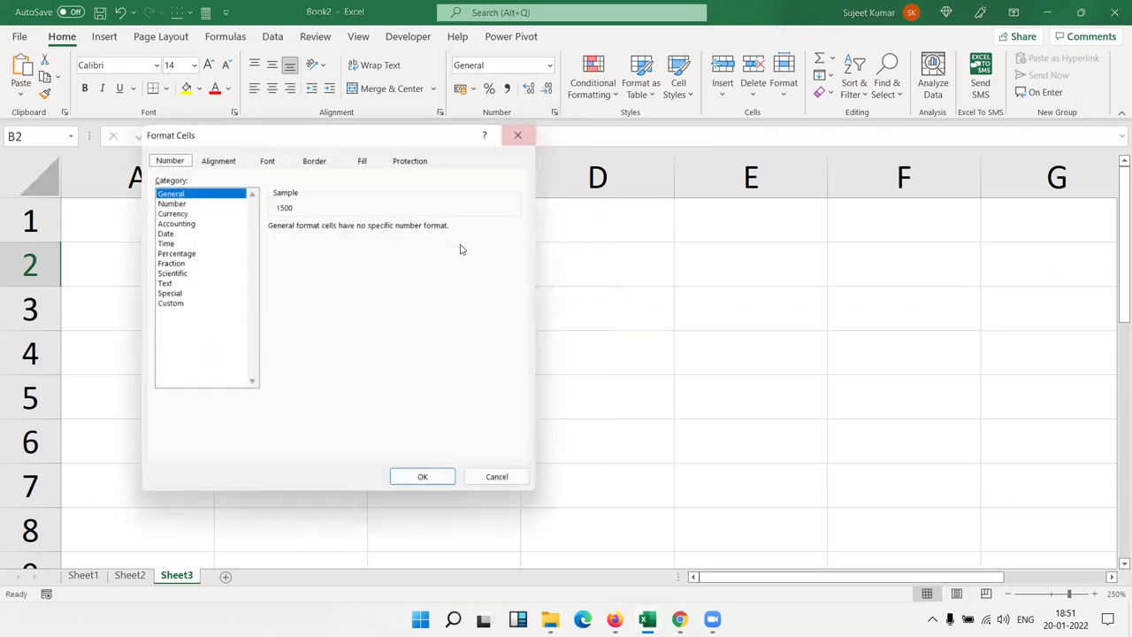
key(Escape)
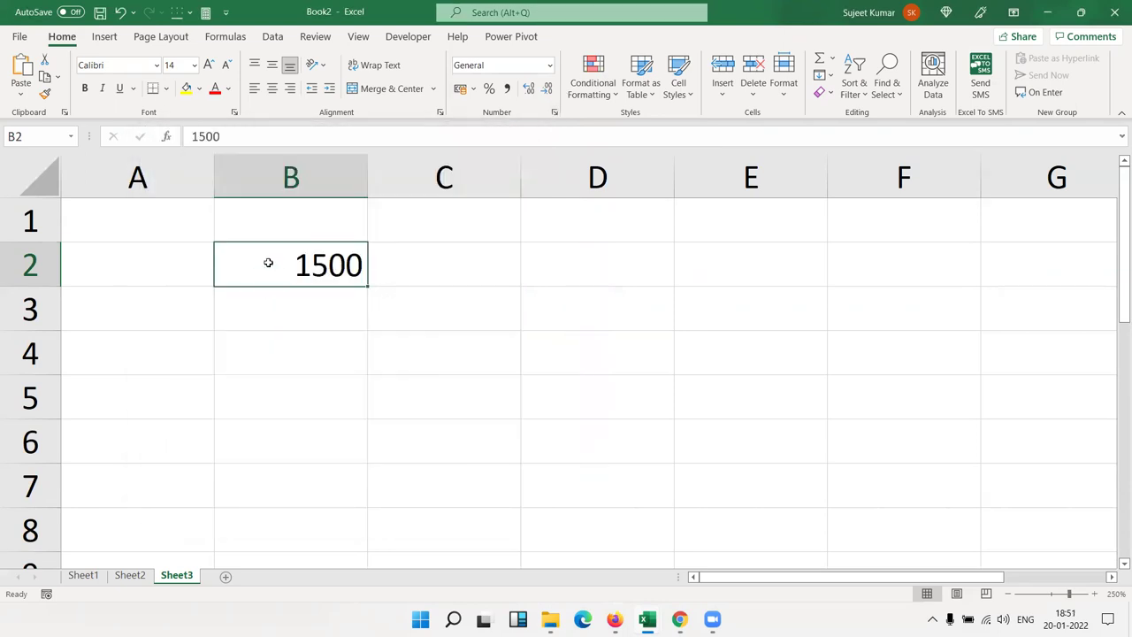
Open Format Cells for B2 from its right-click menu and choose the Number category.
right_click(269, 264)
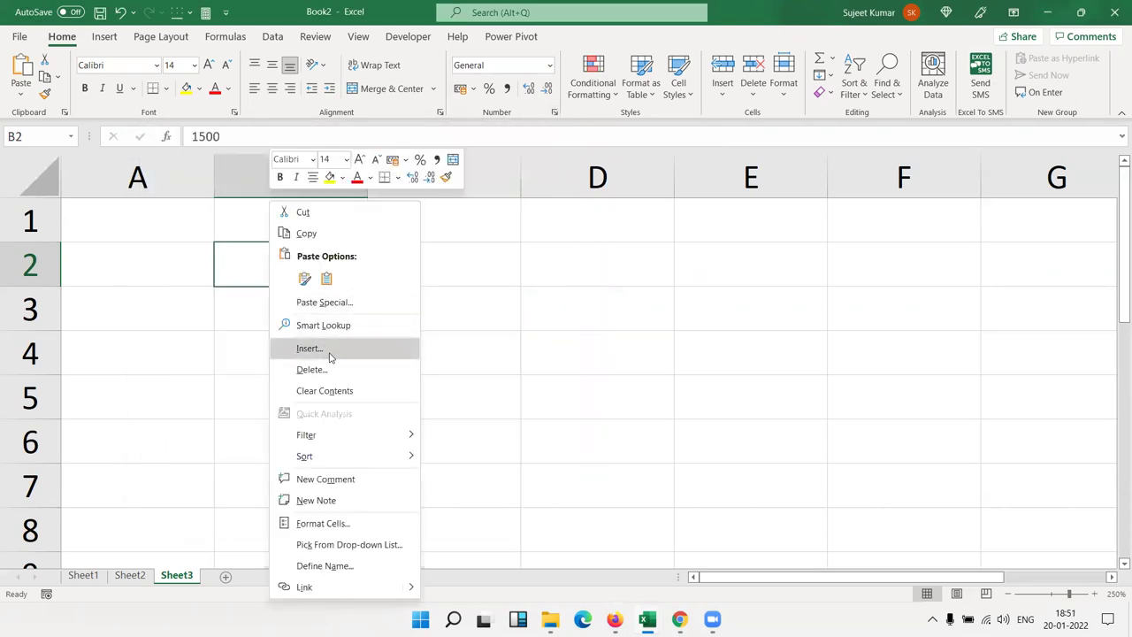
click(345, 527)
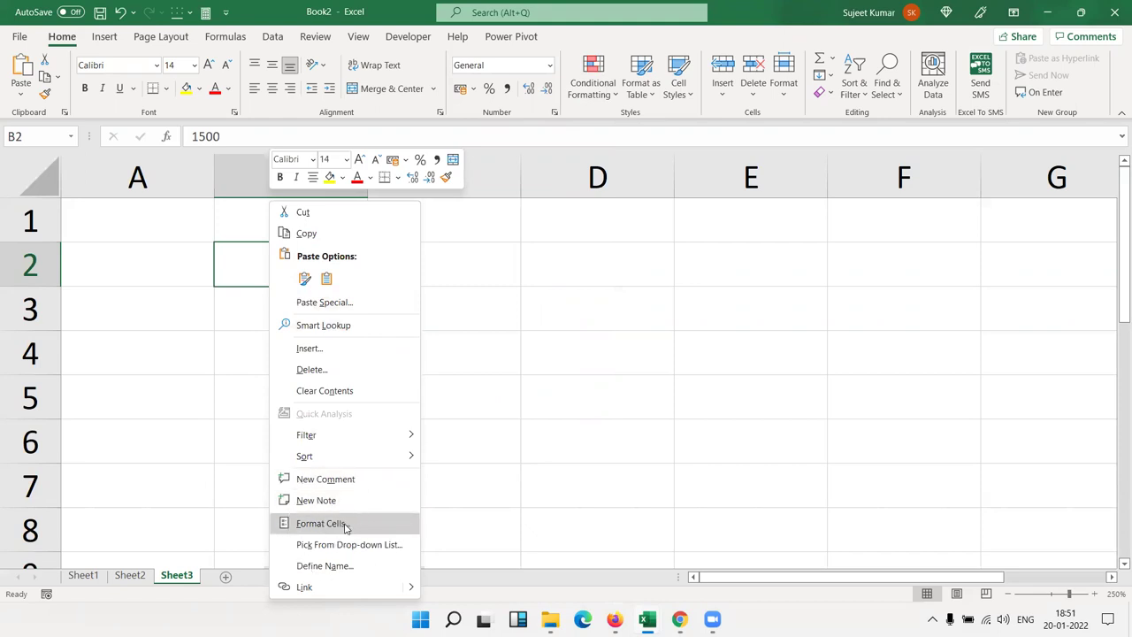
click(345, 527)
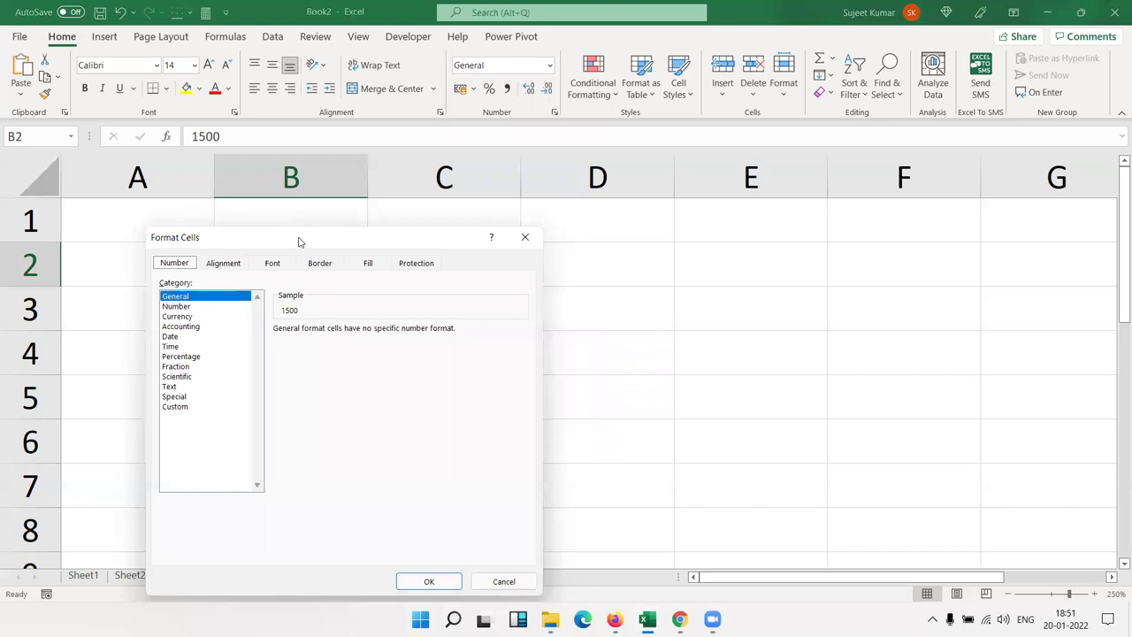
drag(298, 241, 538, 197)
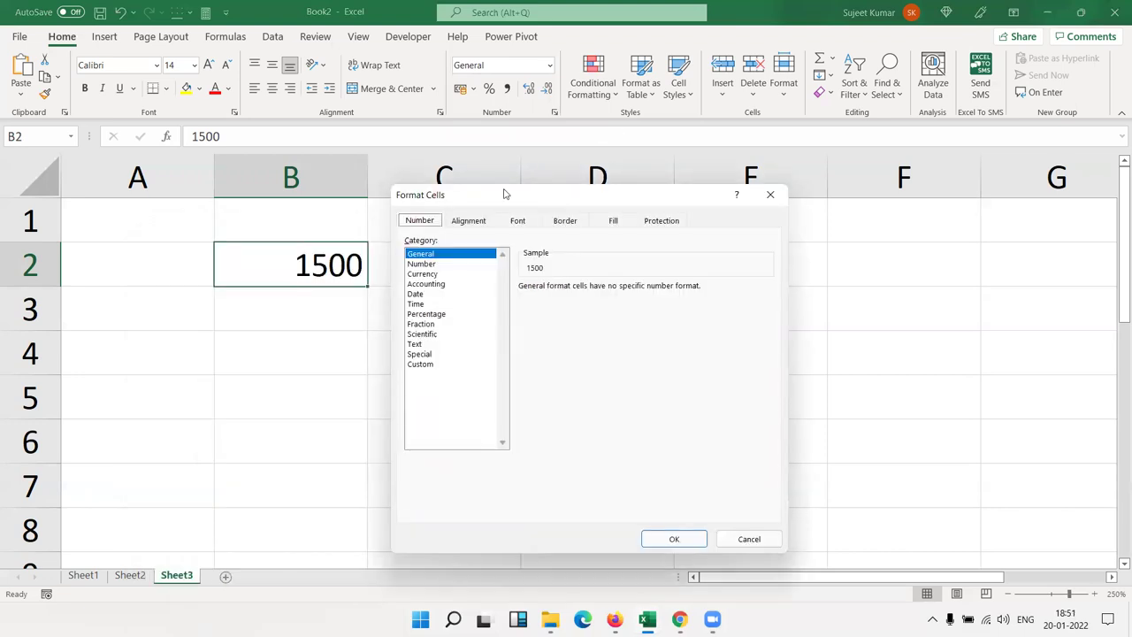
drag(509, 200, 592, 193)
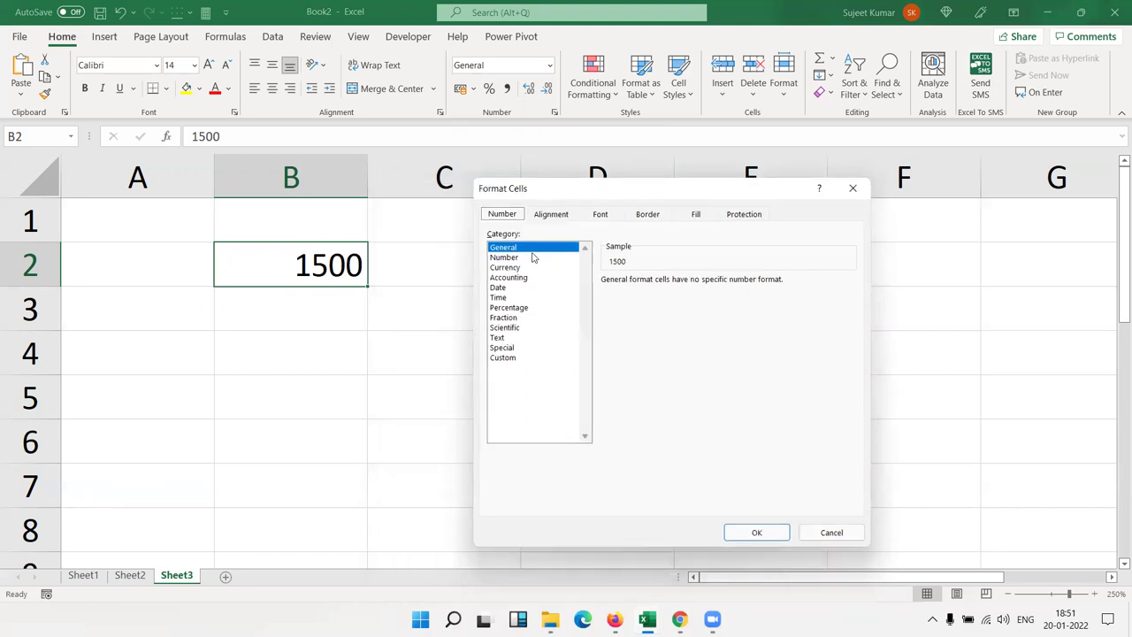
click(529, 257)
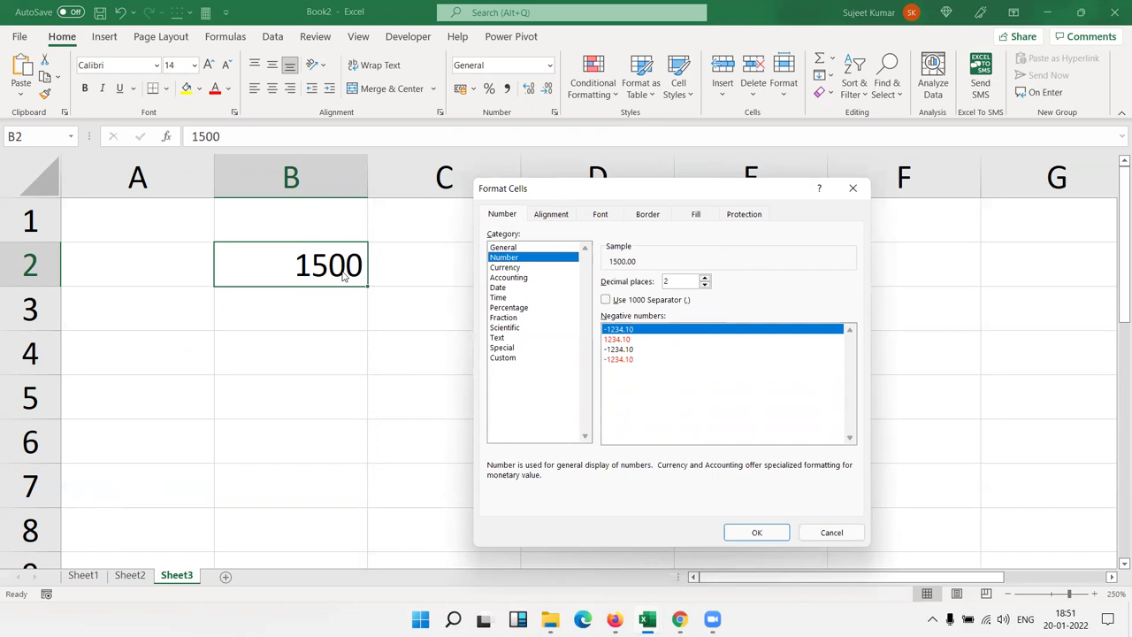
Apply Number format with 2 decimals and the 1000 separator so B2 shows 1,500.00.
double_click(669, 281)
click(607, 301)
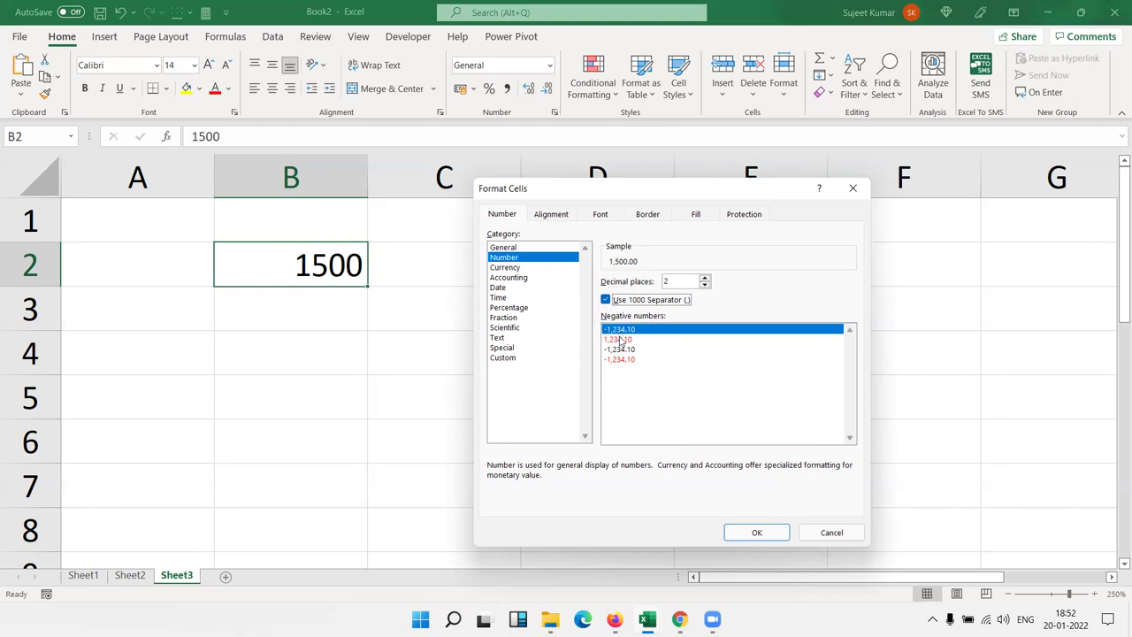
click(624, 338)
click(622, 329)
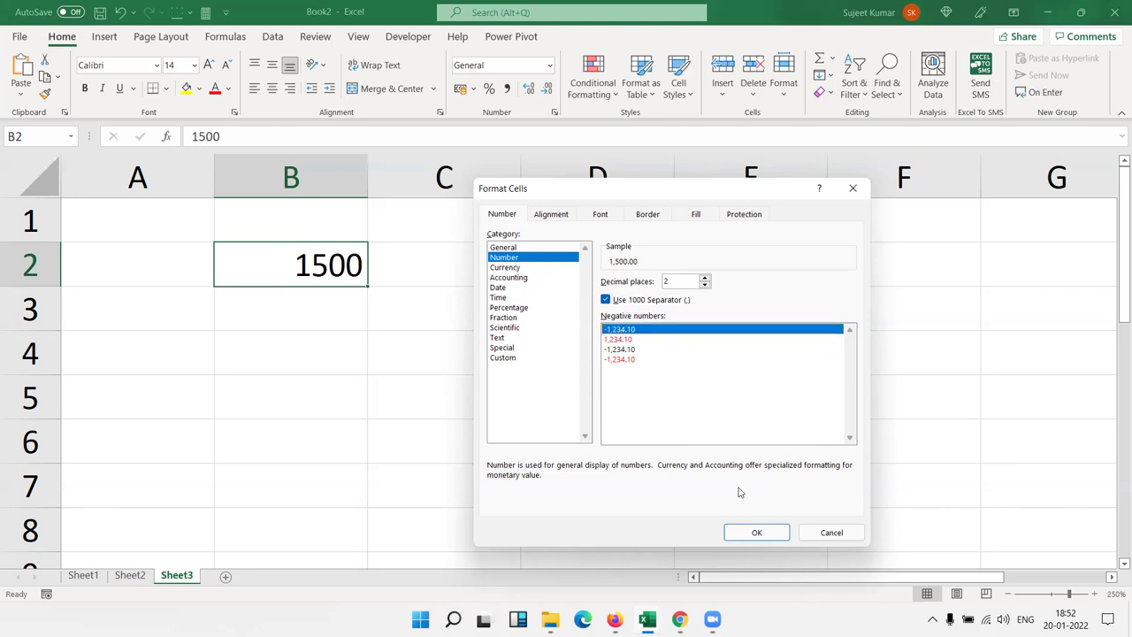
click(759, 533)
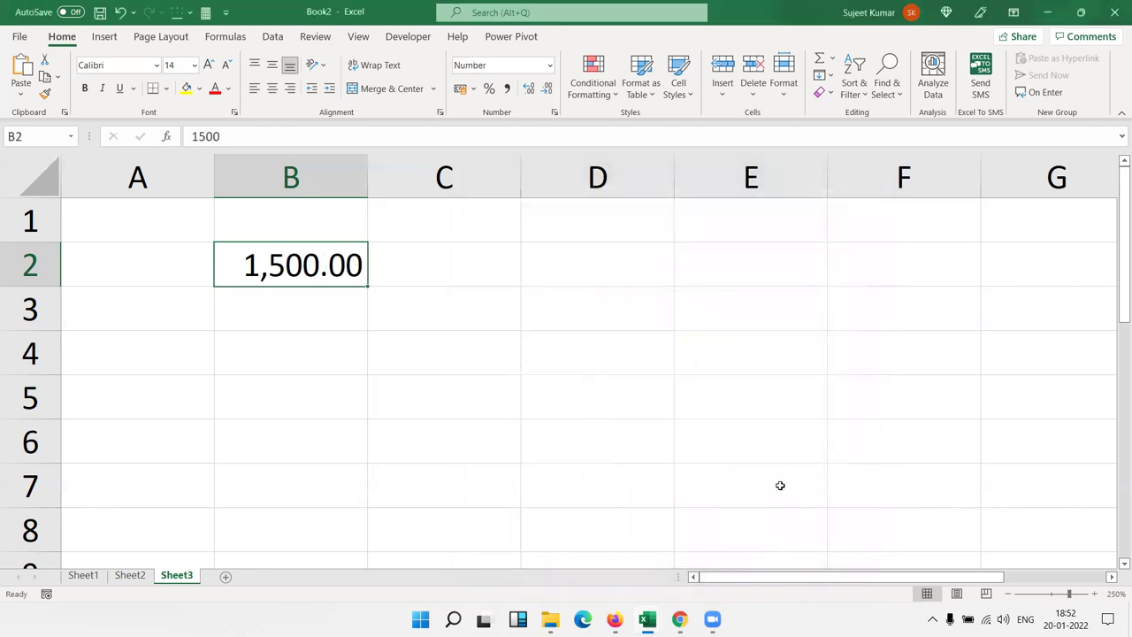
Replace B2 with -800 and apply the red no-minus negative style, showing 800.00.
text(-80)
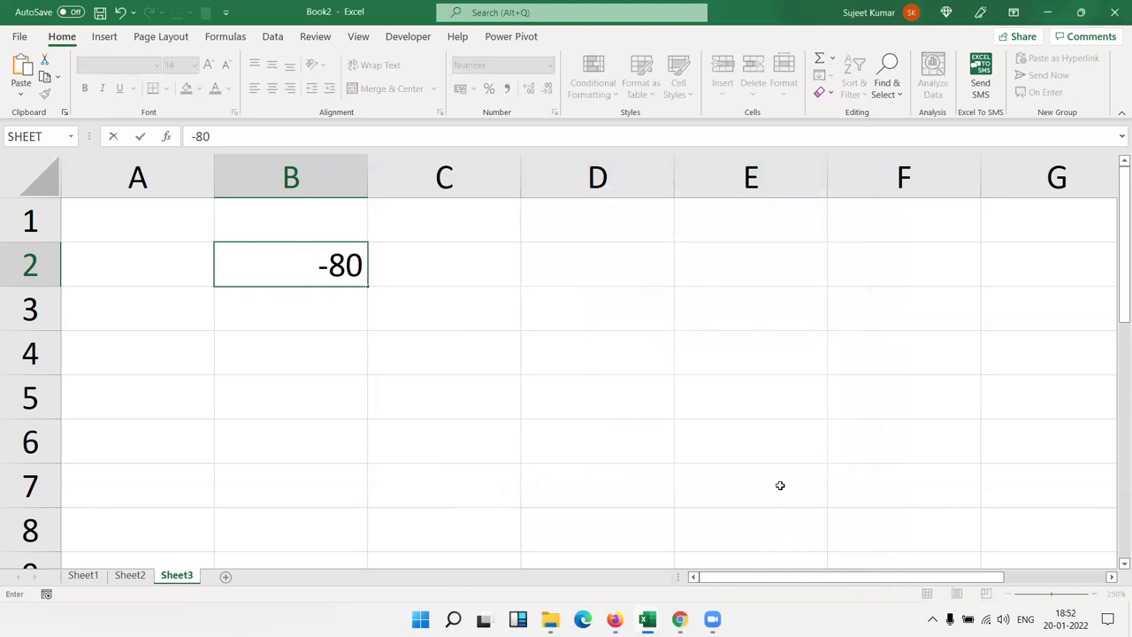
text(0.00)
key(Return)
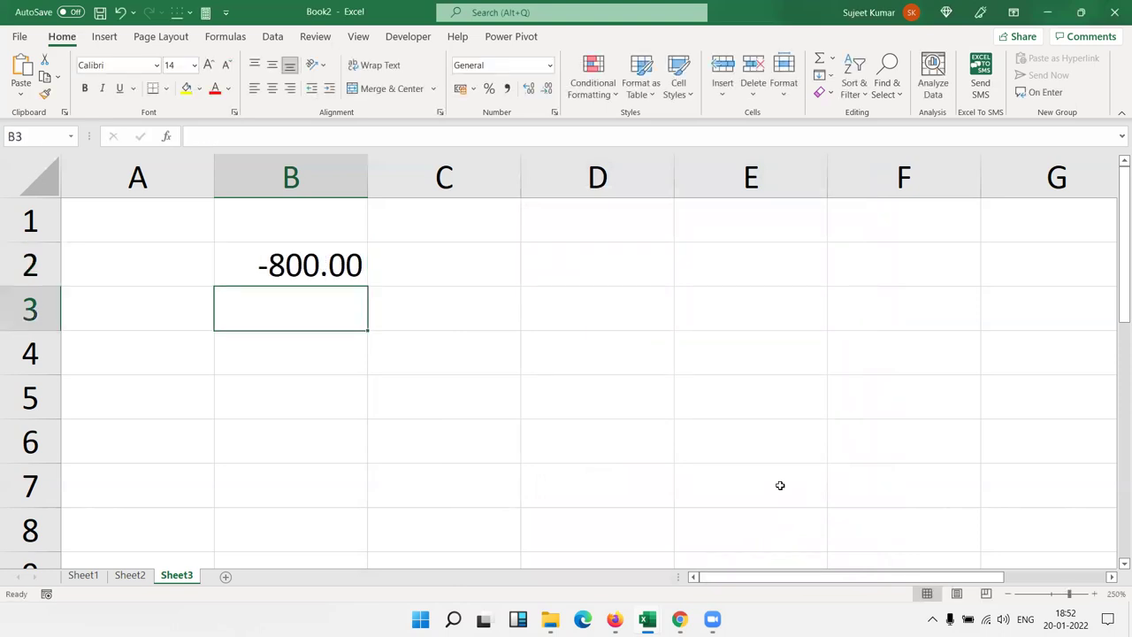
click(332, 273)
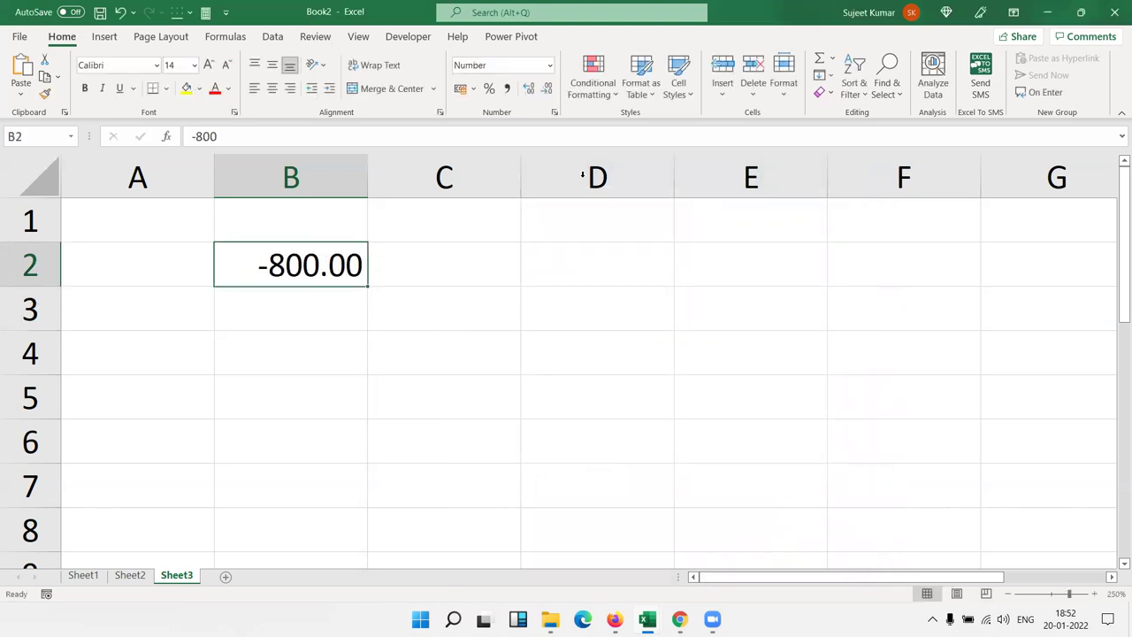
click(553, 113)
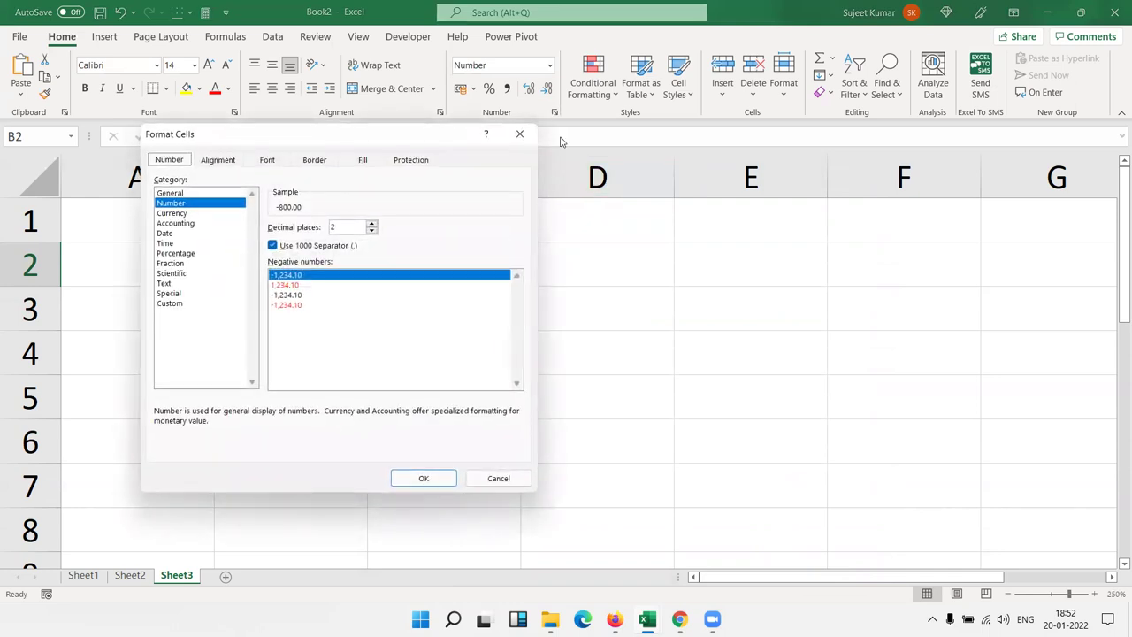
click(281, 287)
drag(362, 142, 669, 135)
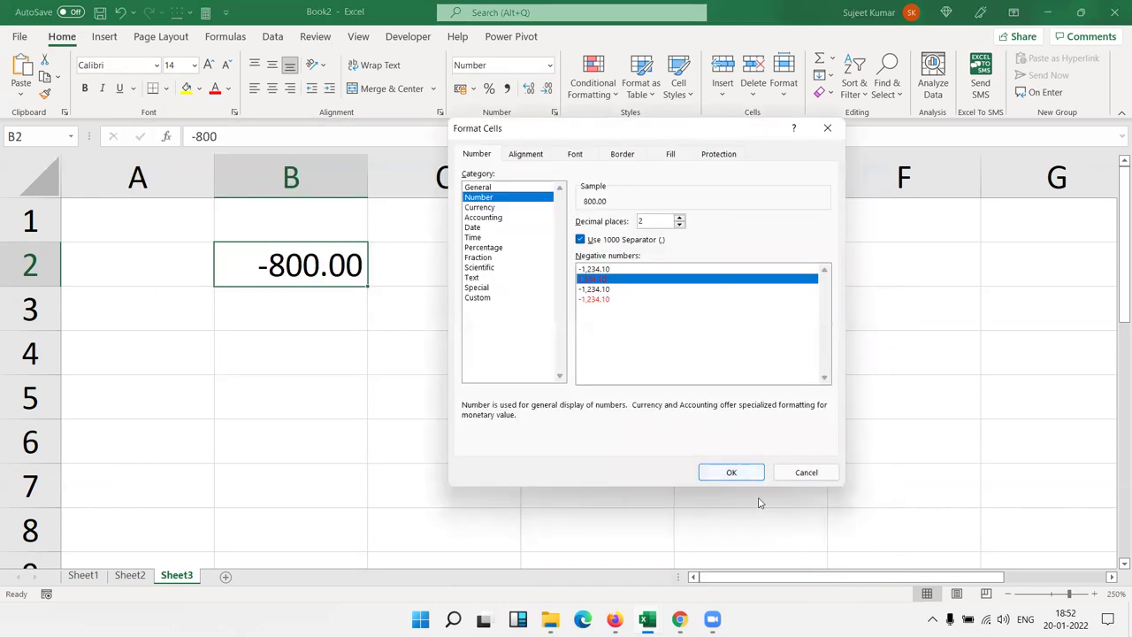
click(739, 472)
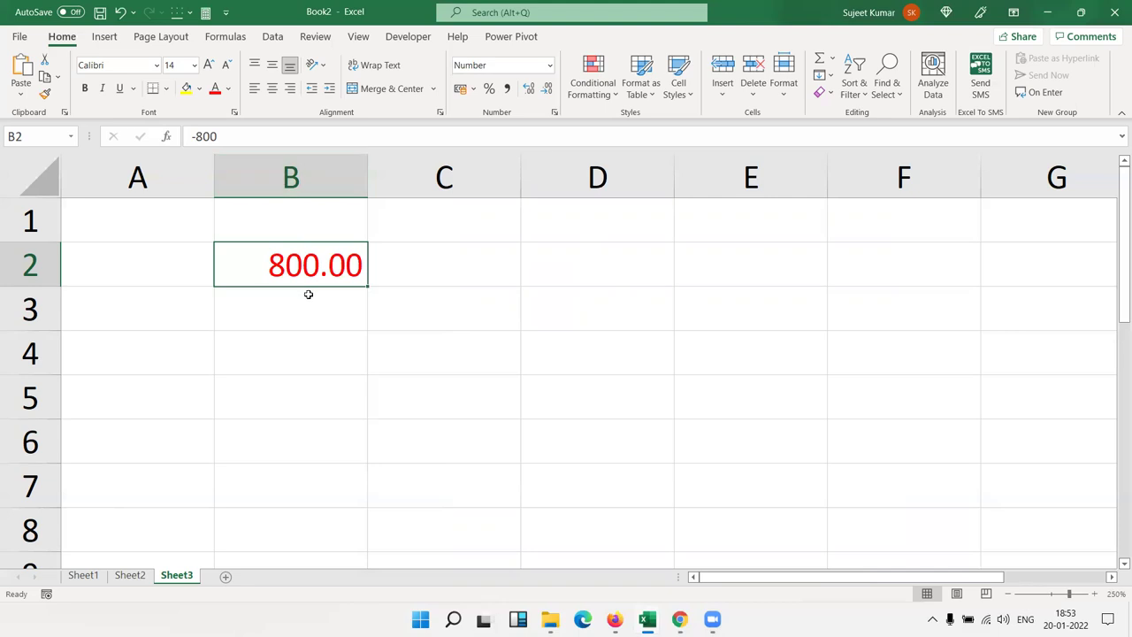
click(339, 337)
click(312, 276)
Enter 1000 in cell B4.
key(ctrl)
key(ctrl)
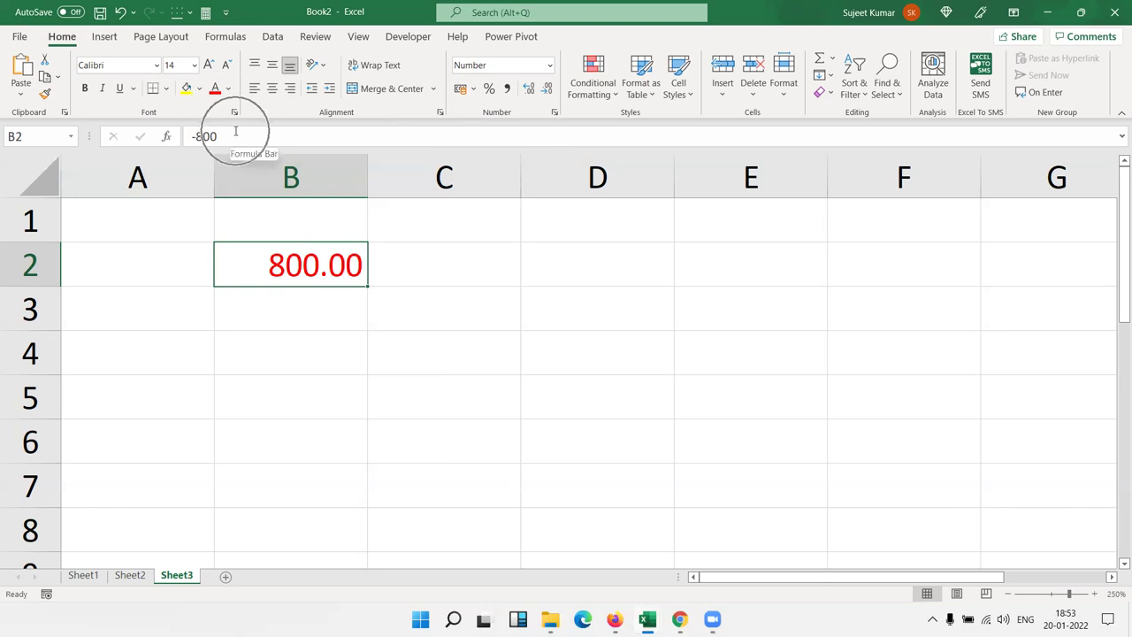
click(283, 334)
text(1000)
key(Return)
Enter a formula in B5 adding B2 and B4 using arrow-key references.
text(=)
key(Up)
key(Up)
key(Up)
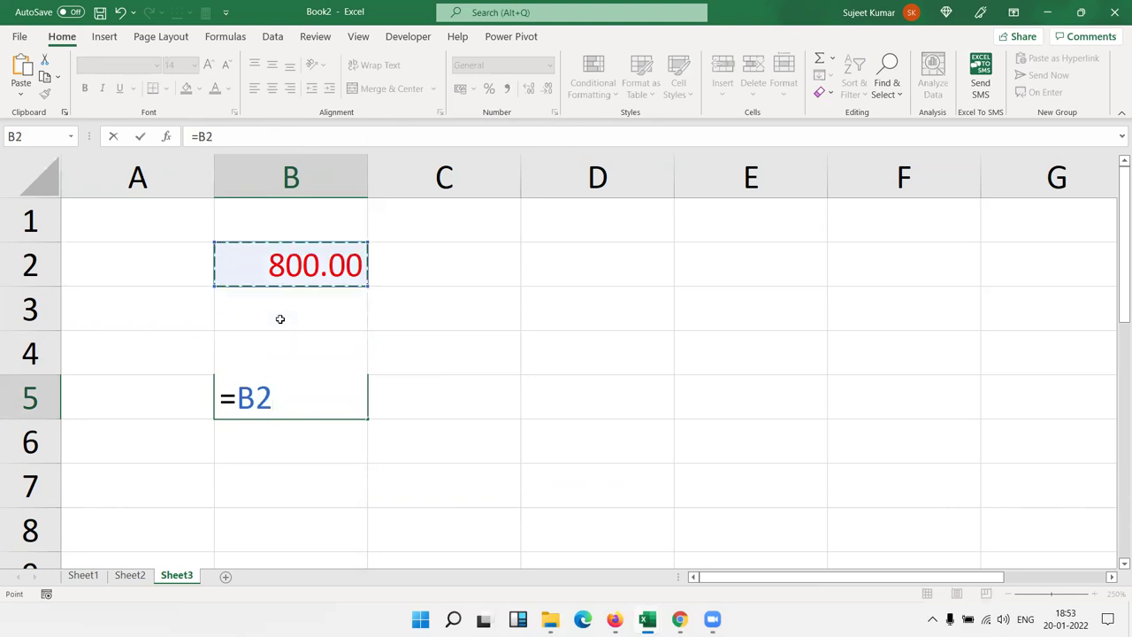
text(+)
key(Up)
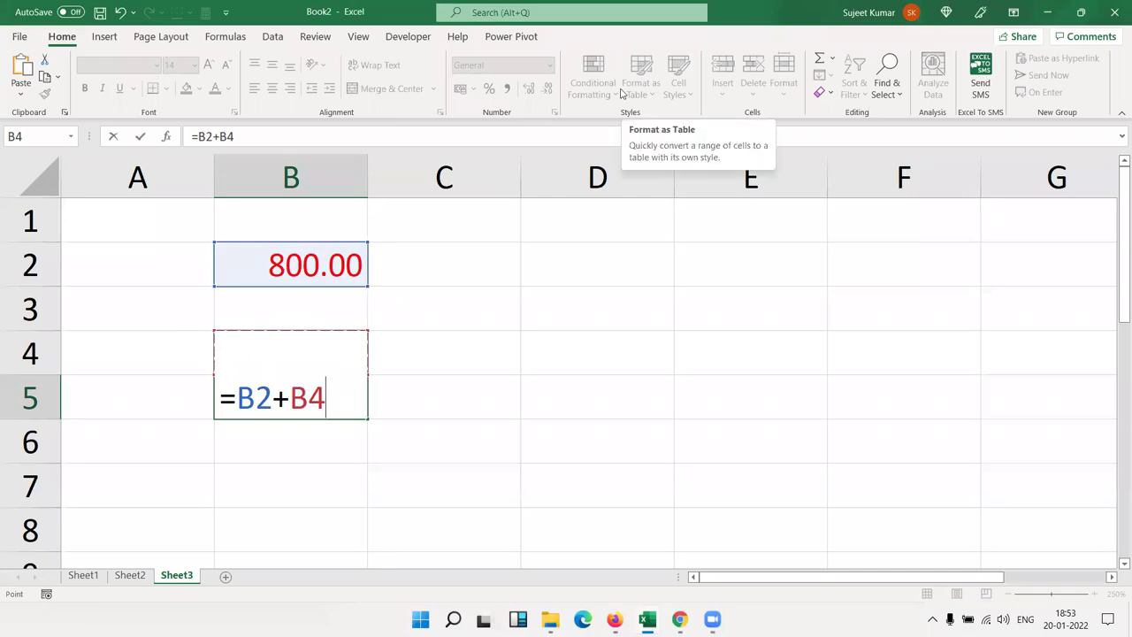
key(Return)
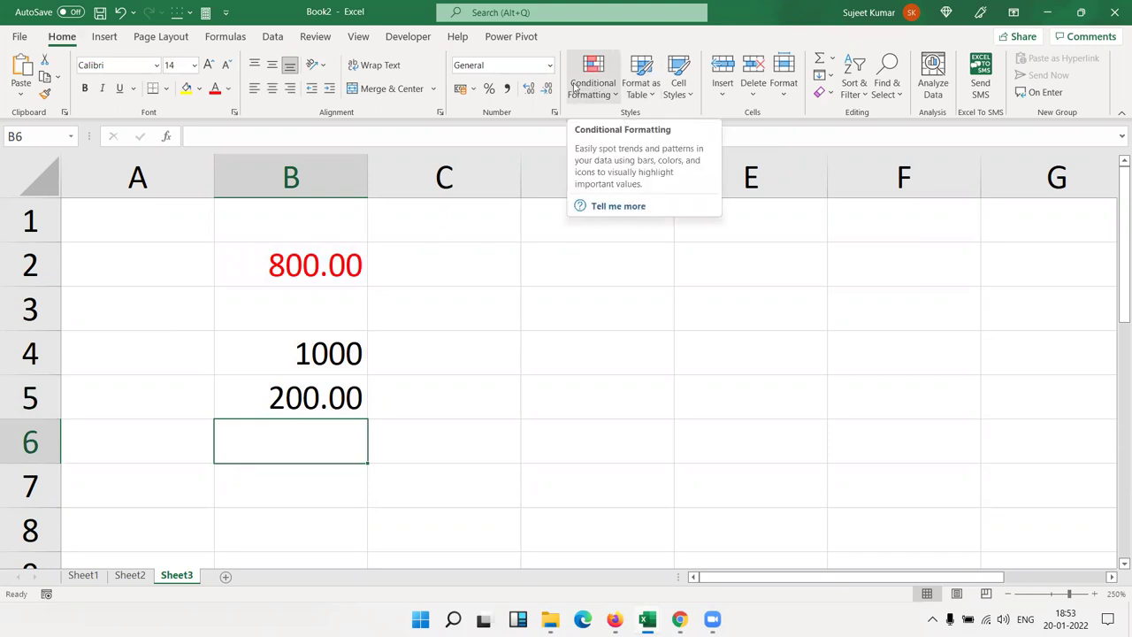
Clear B5 and rebuild =B2+B4 by clicking B2 and B4, giving 200.00.
double_click(350, 380)
key(Escape)
key(Delete)
text(=)
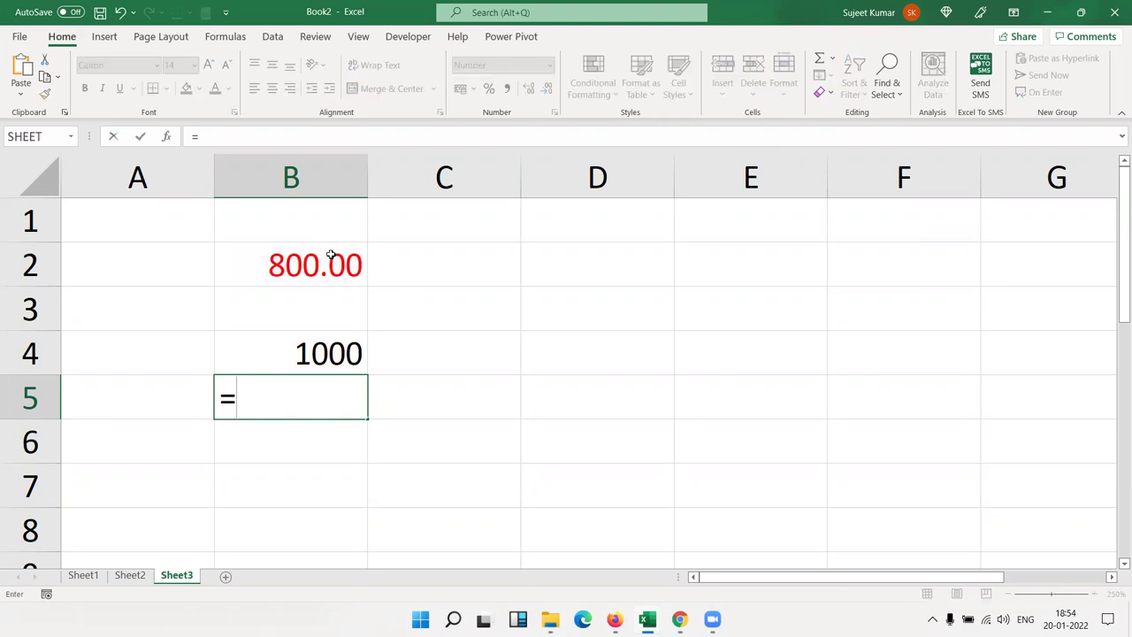
click(326, 270)
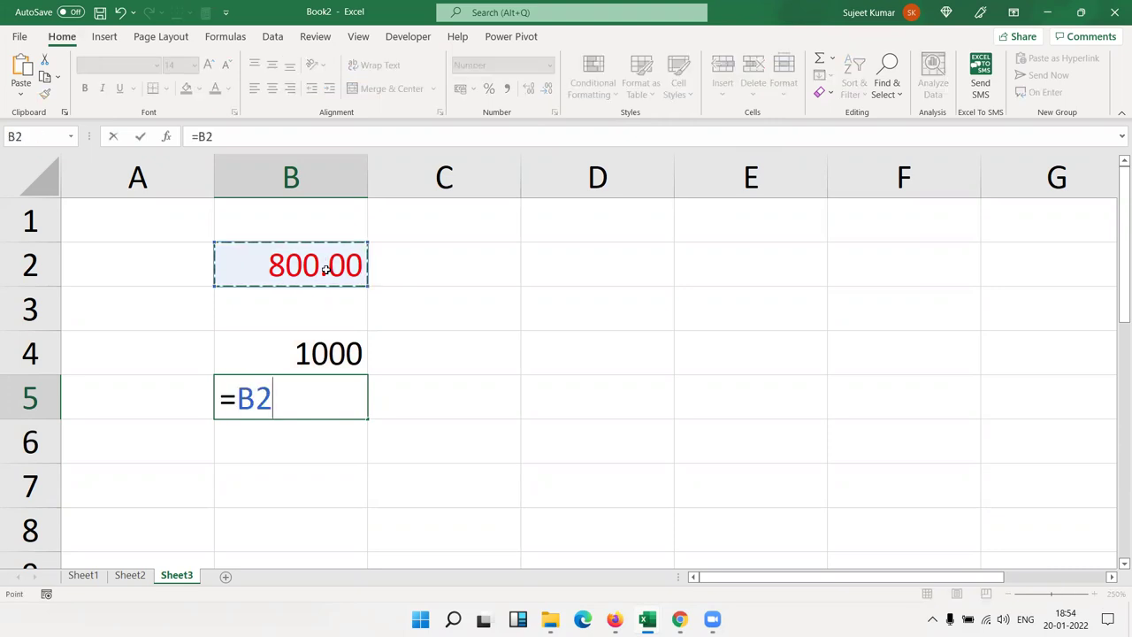
text(+)
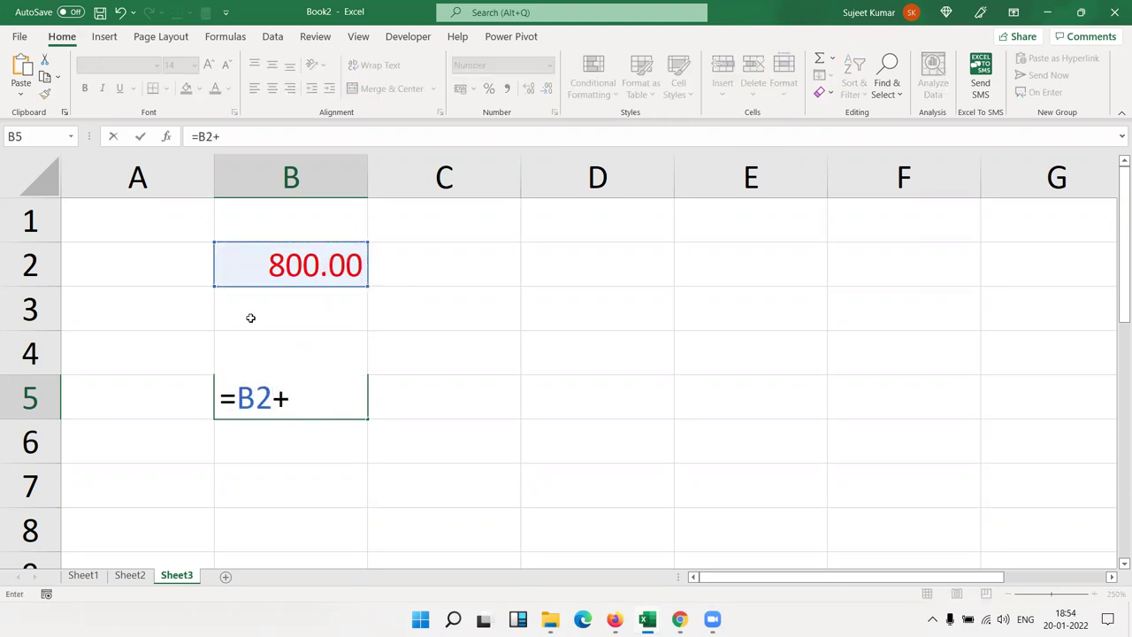
click(237, 324)
click(255, 336)
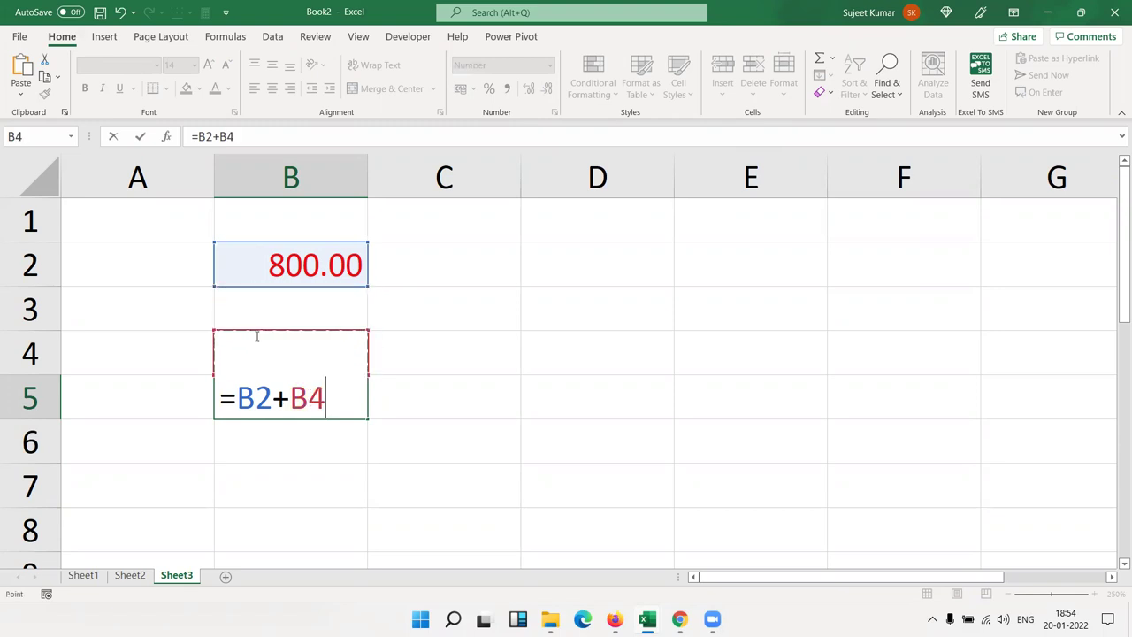
key(Return)
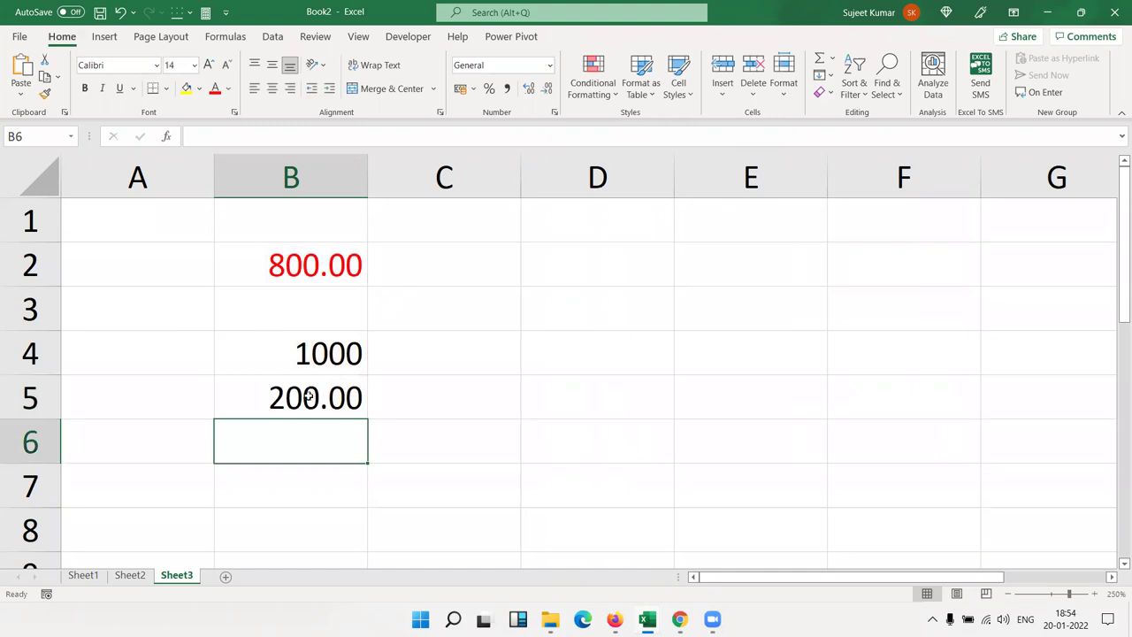
Inspect the contents of B5, B2 (-800) and B4 without changing them.
click(300, 402)
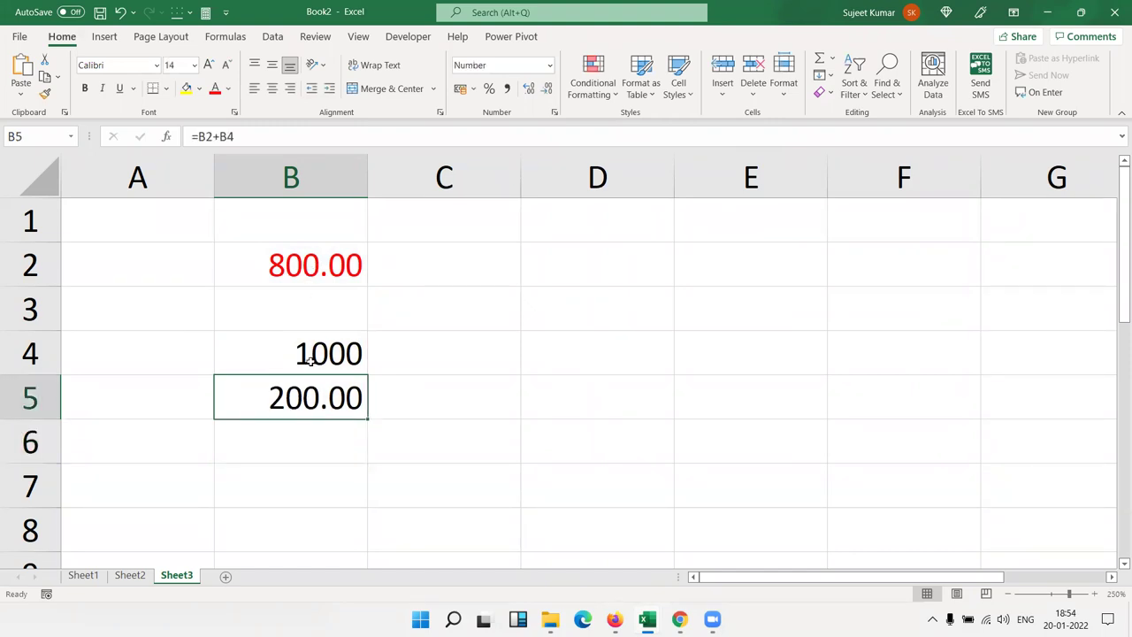
double_click(309, 400)
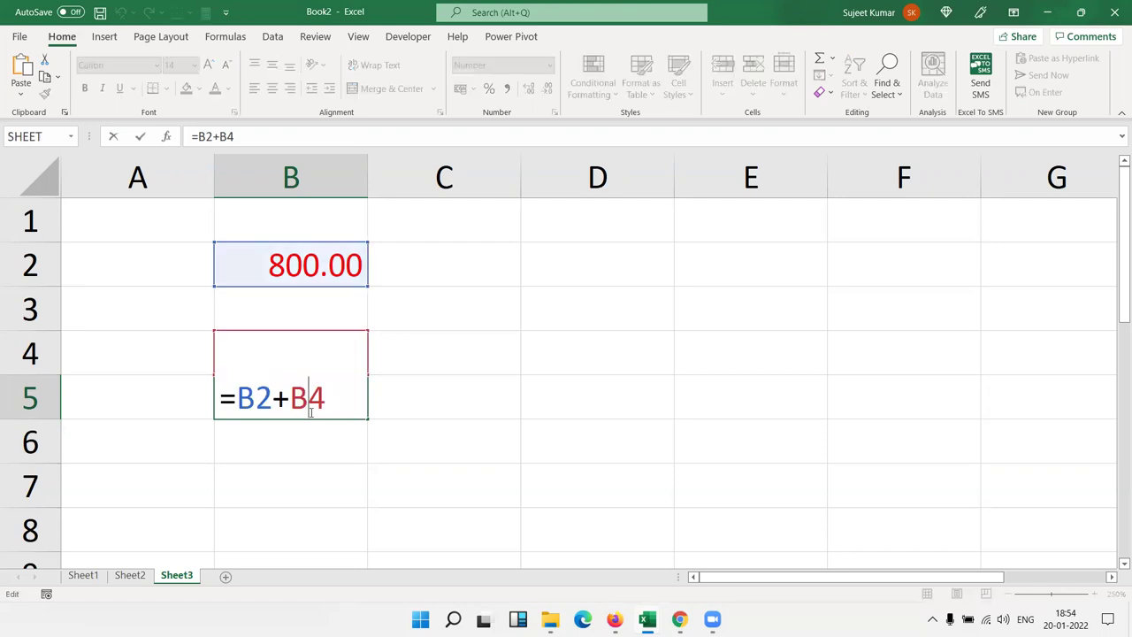
key(Escape)
click(339, 266)
double_click(339, 265)
key(Escape)
double_click(329, 353)
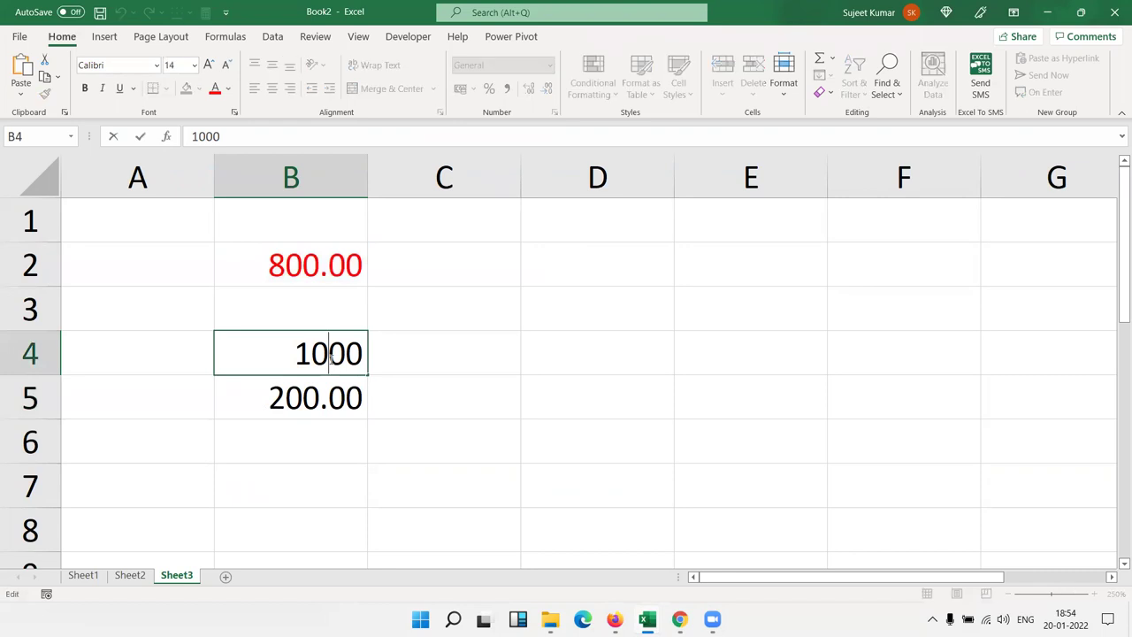
key(Escape)
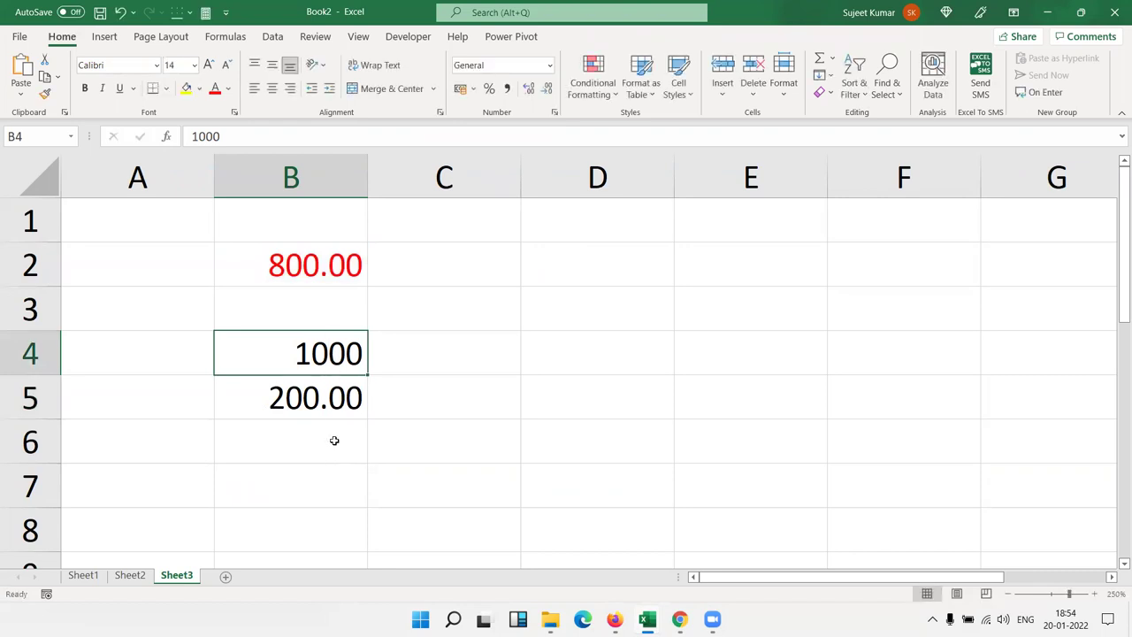
Clear B2:B6 and enter 1200 in cell A2.
drag(336, 423, 307, 252)
key(Delete)
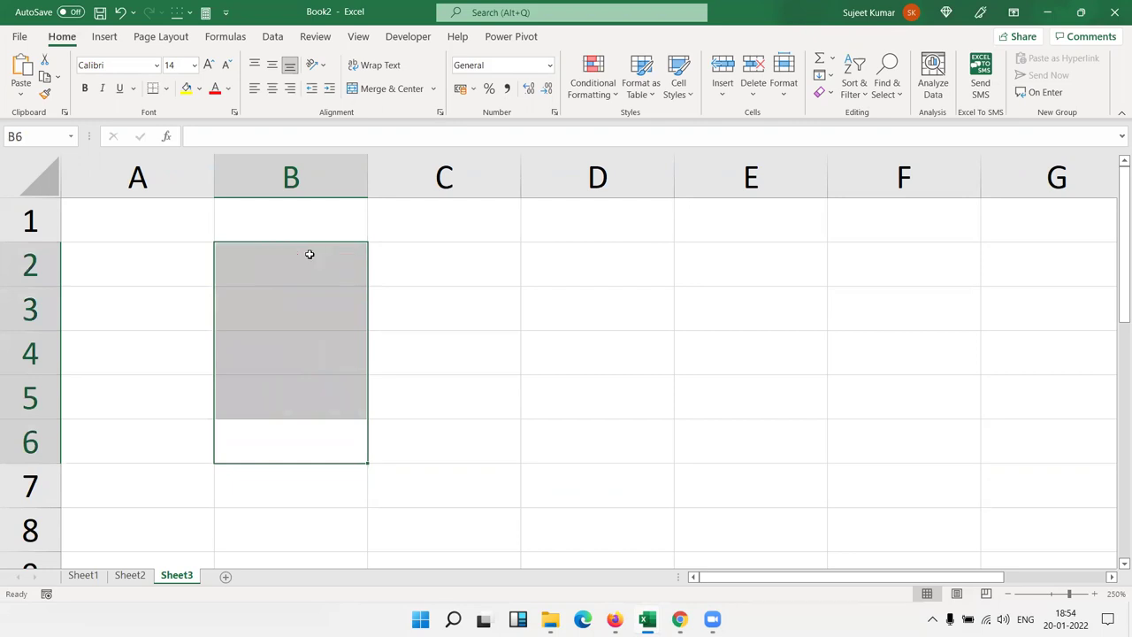
click(312, 279)
key(Left)
text(1200)
key(Return)
Open Format Cells for A2 and try the Number category's negative-number styles.
key(Up)
click(555, 112)
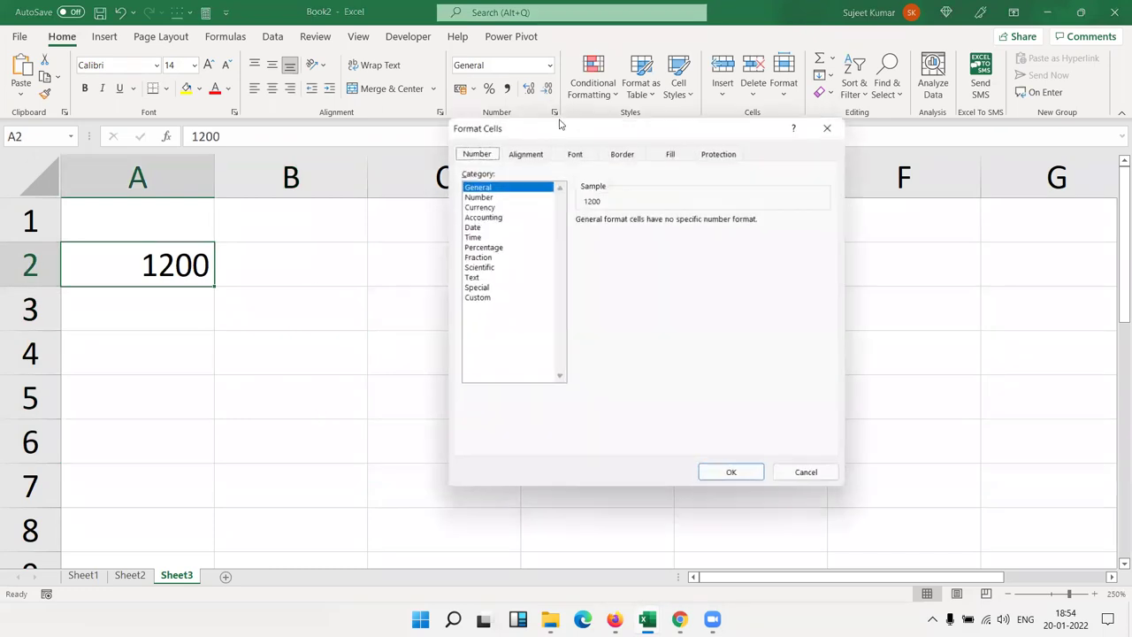
click(490, 198)
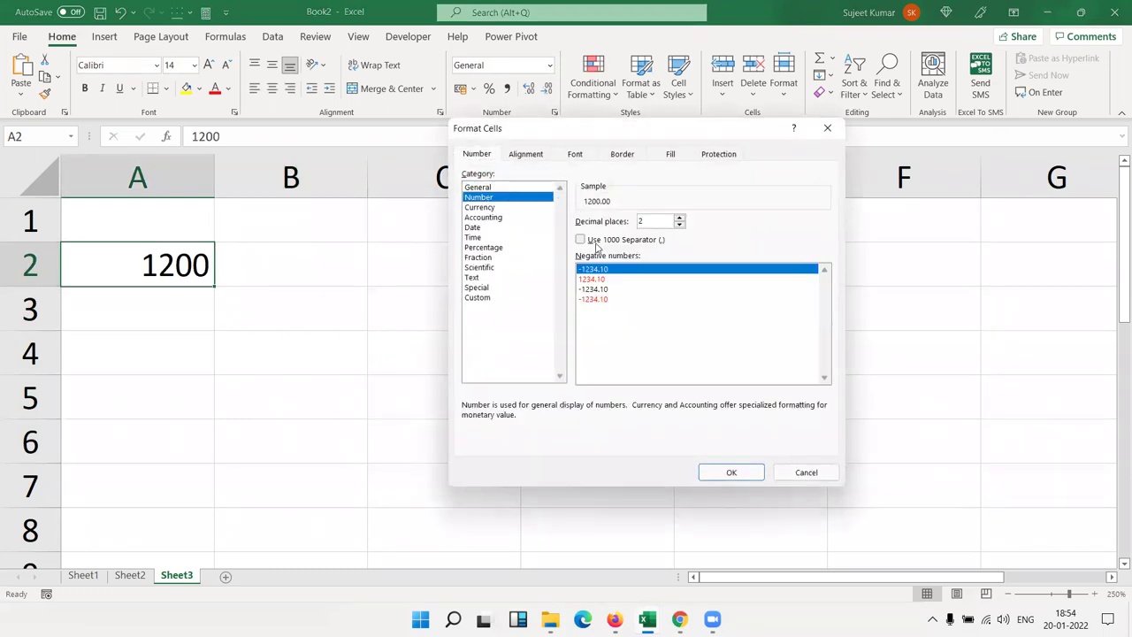
click(607, 291)
click(608, 299)
click(603, 290)
click(605, 301)
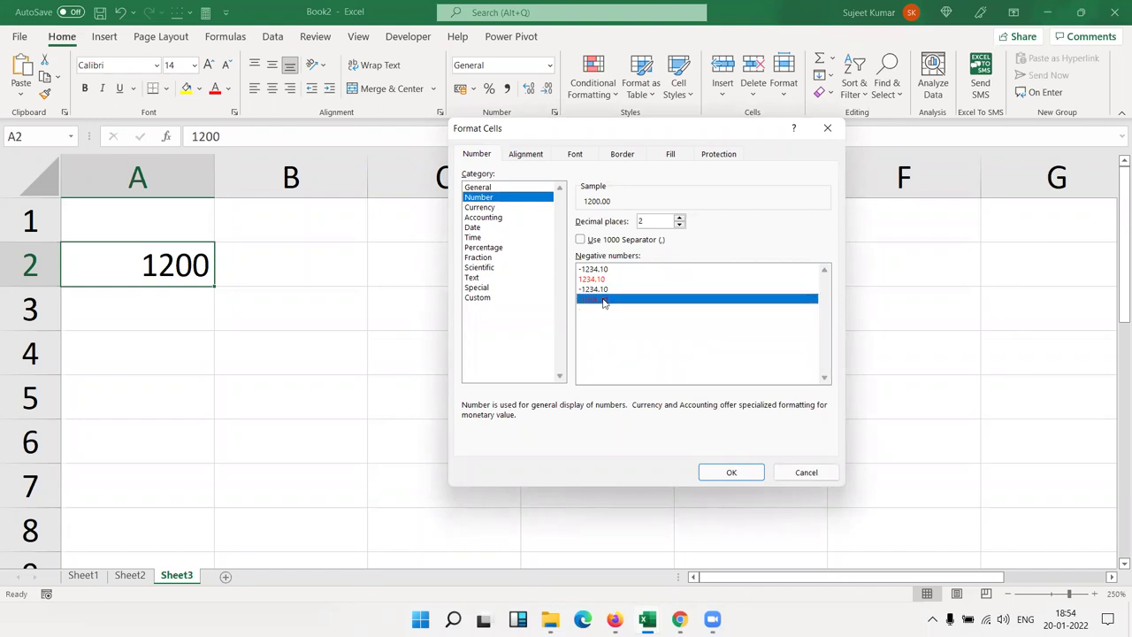
click(604, 291)
click(601, 279)
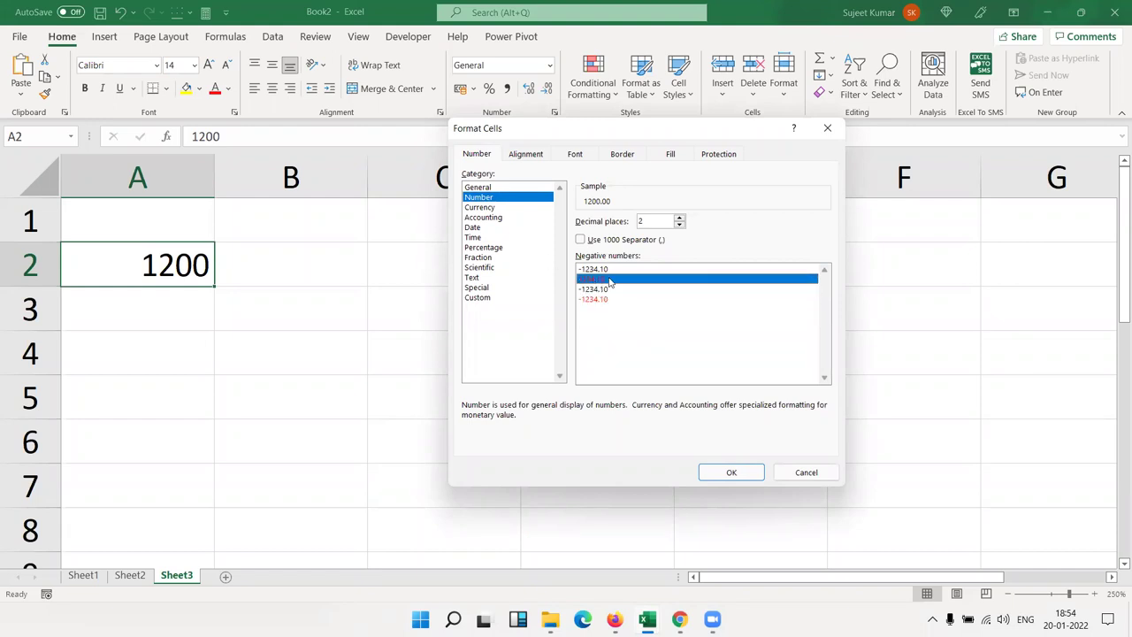
click(604, 270)
click(606, 281)
Apply Currency format with the ₹ symbol to A2, showing ₹ 1,200.00.
click(479, 207)
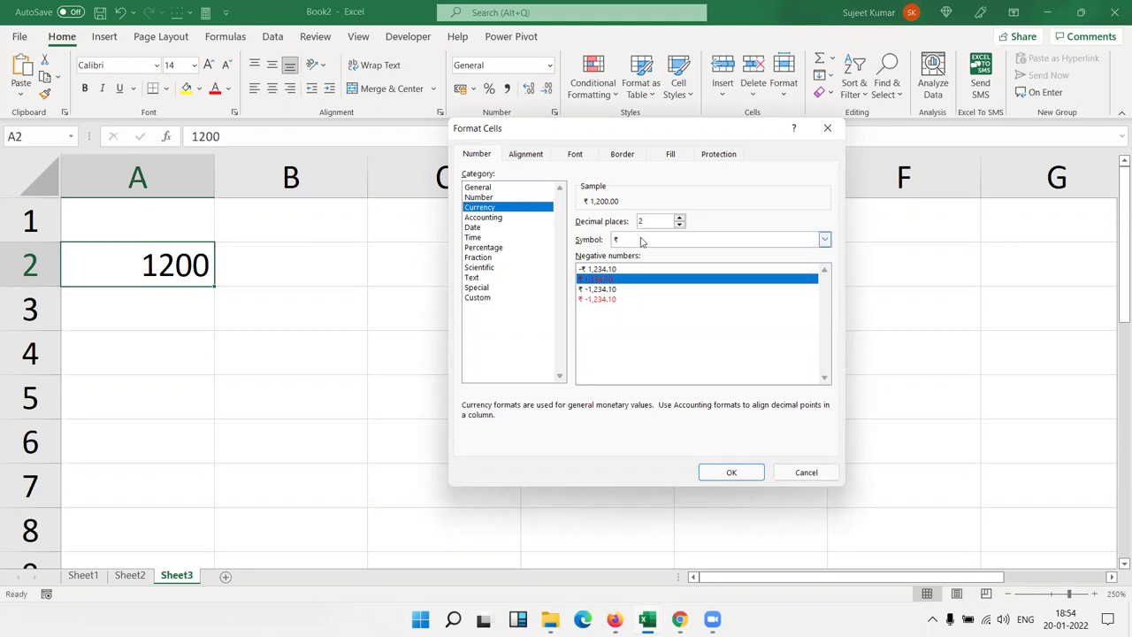
click(643, 241)
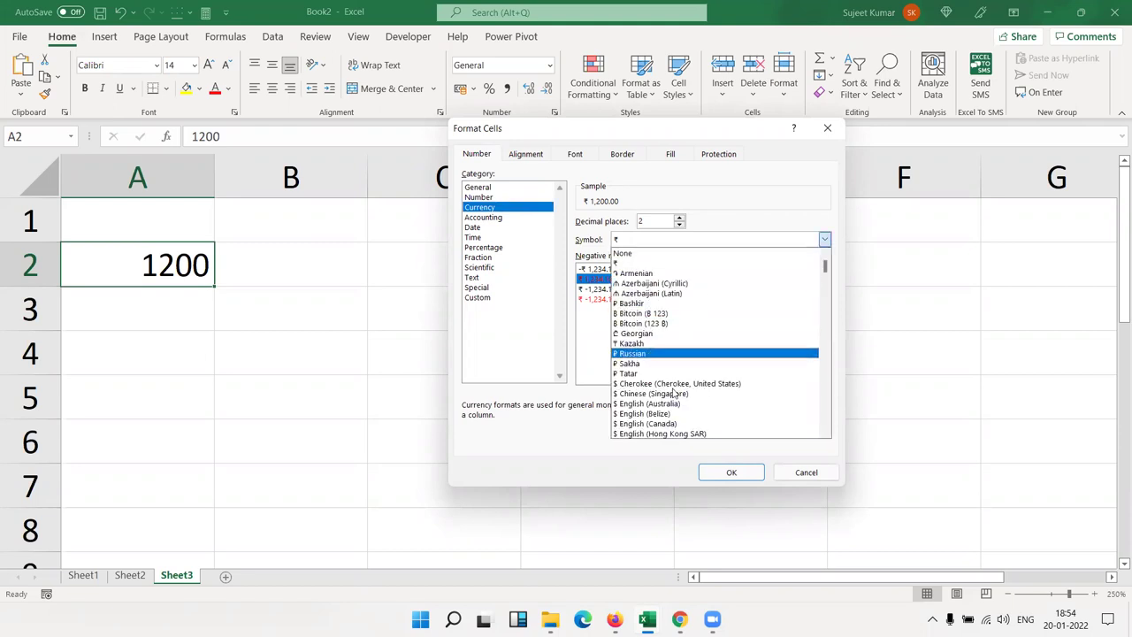
click(668, 265)
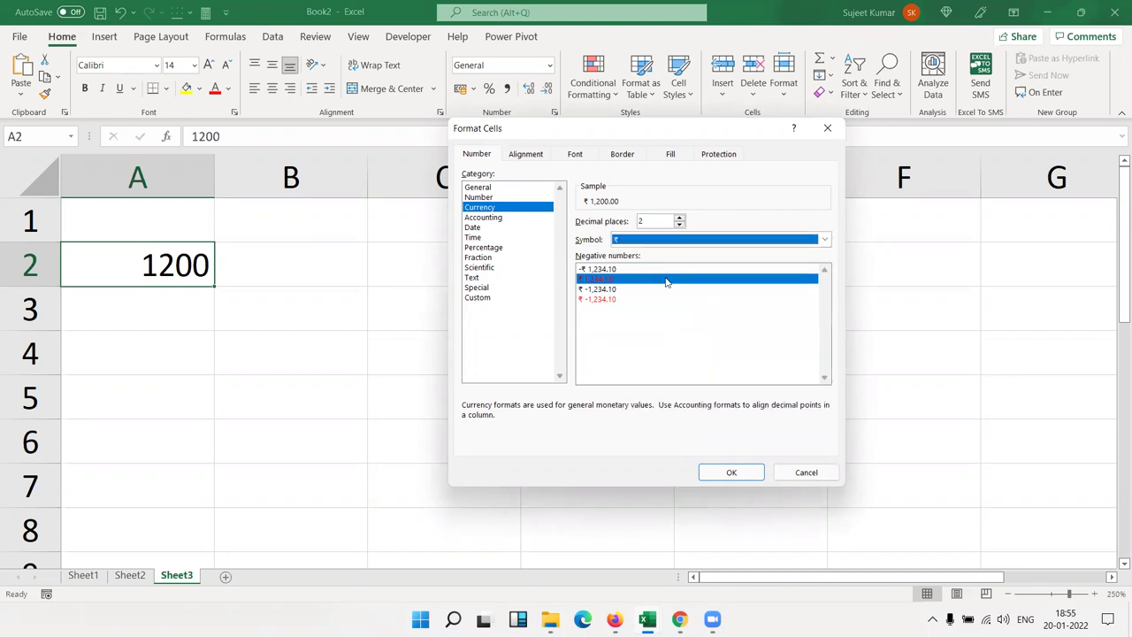
click(734, 472)
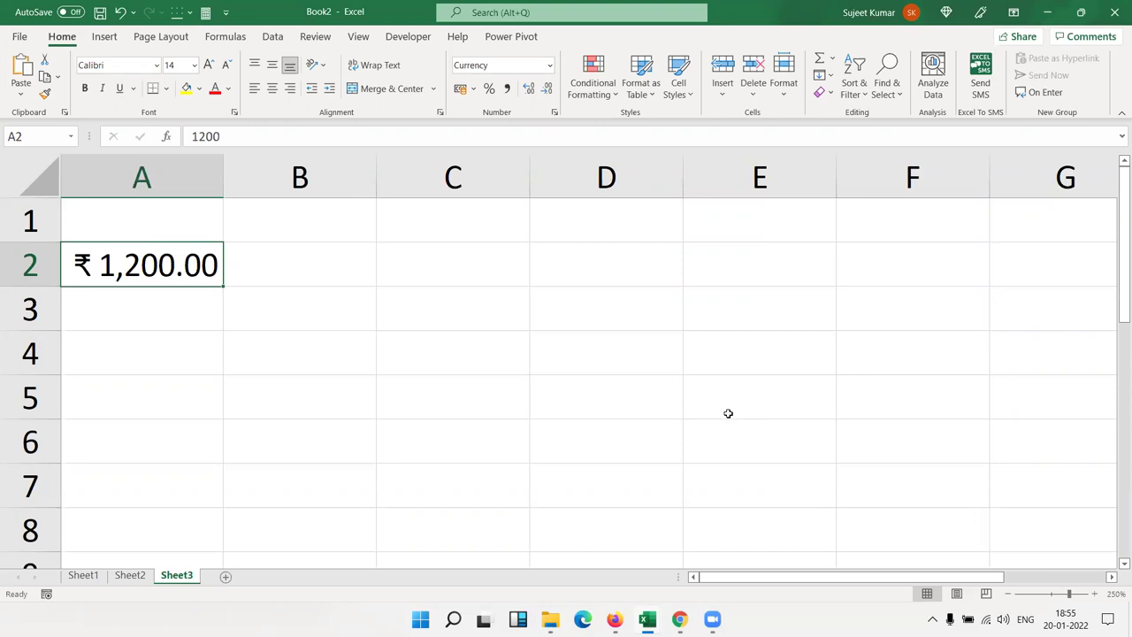
Open and dismiss the Windows launcher, then return to cell A2.
key(super)
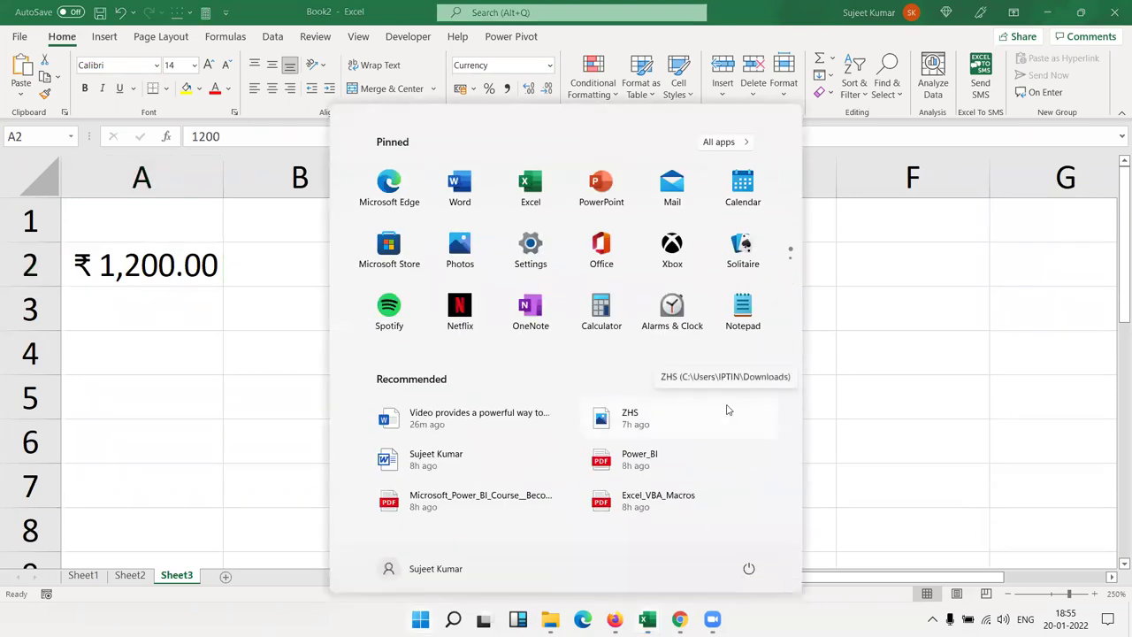
key(super+s)
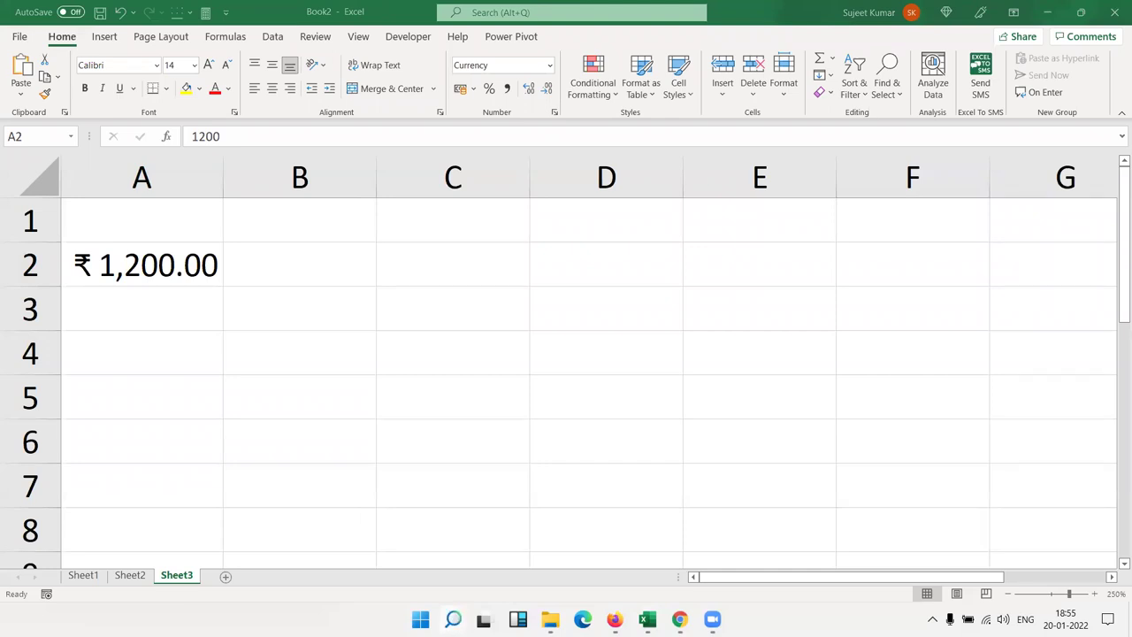
key(Escape)
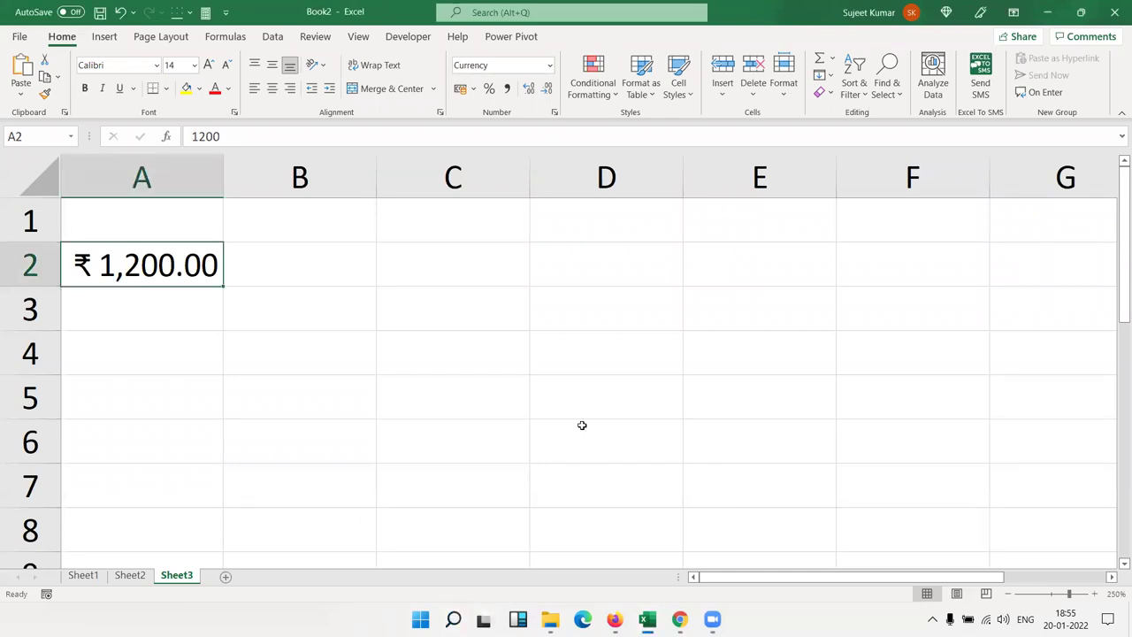
click(582, 425)
key(super)
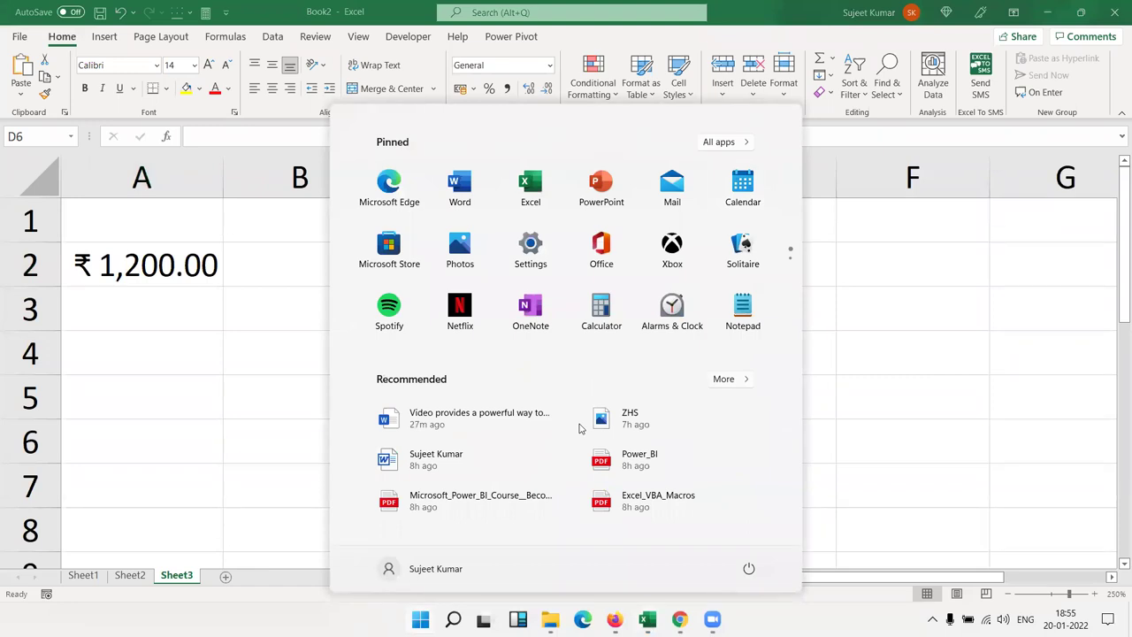
key(Escape)
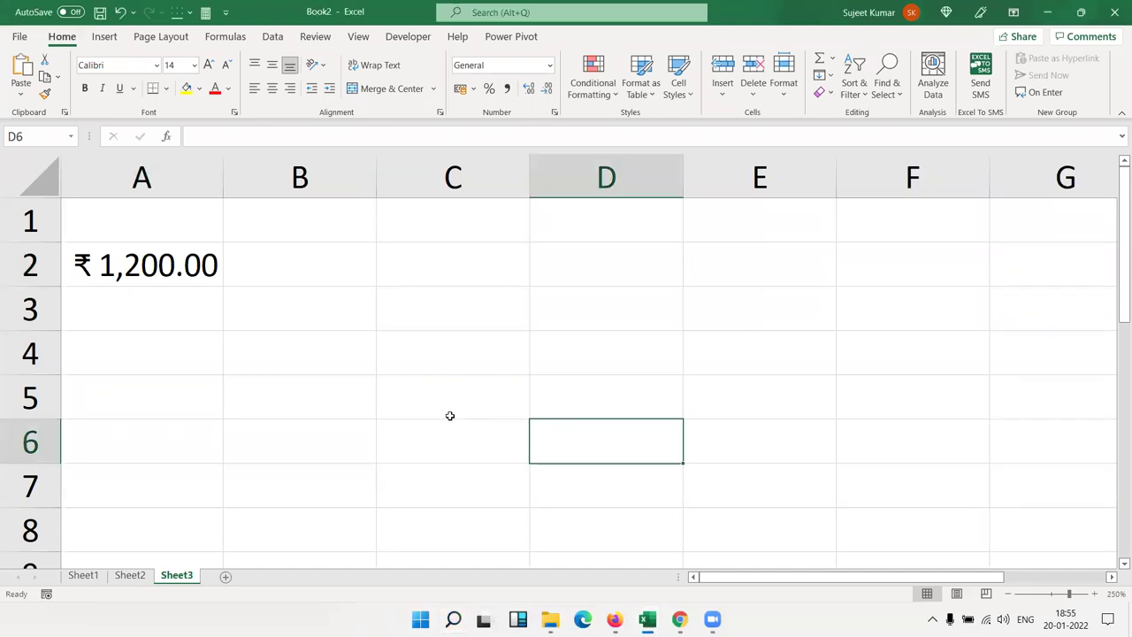
click(93, 235)
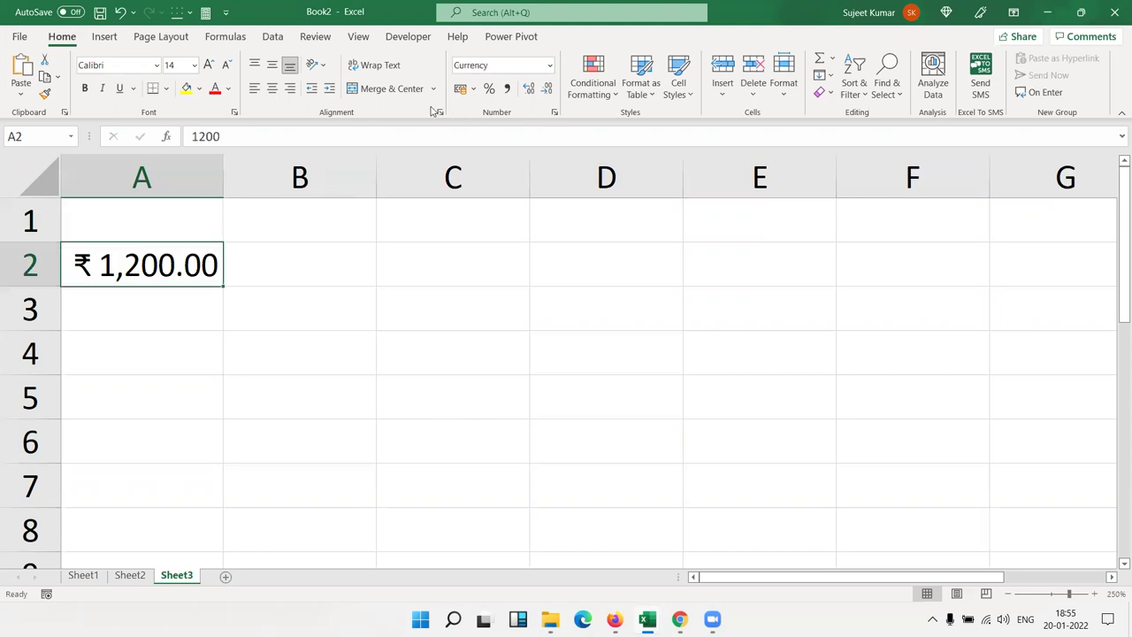
Switch A2's currency symbol to INR by typing 'in' in the Symbol list.
click(554, 112)
click(620, 240)
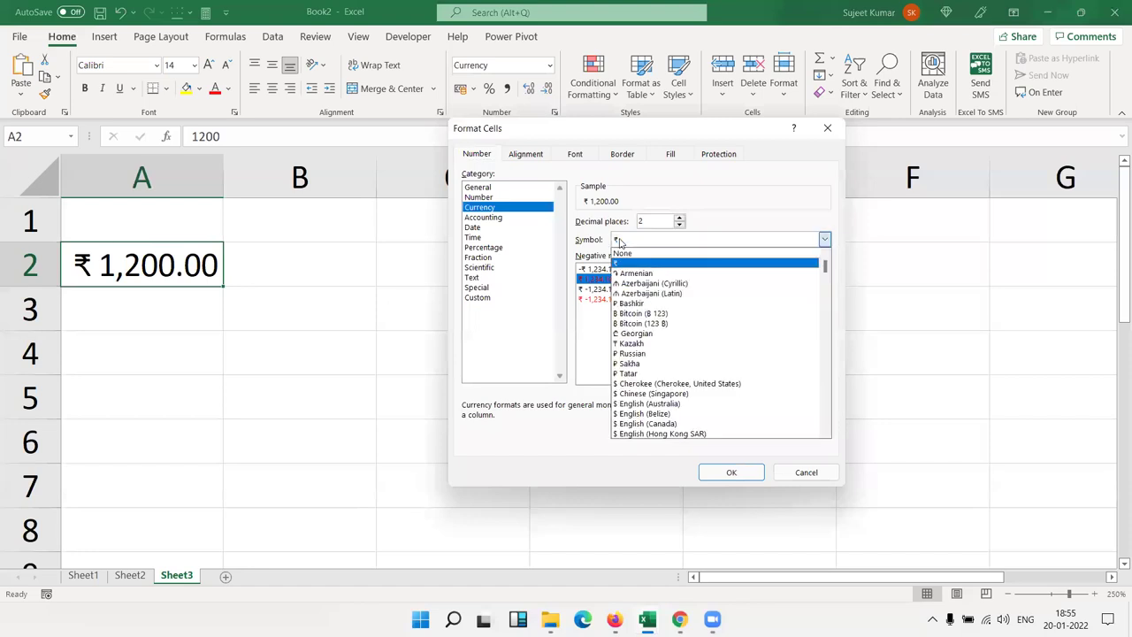
key(Down)
key(Down)
key(Down)
key(Down)
key(Down)
key(Down)
key(Down)
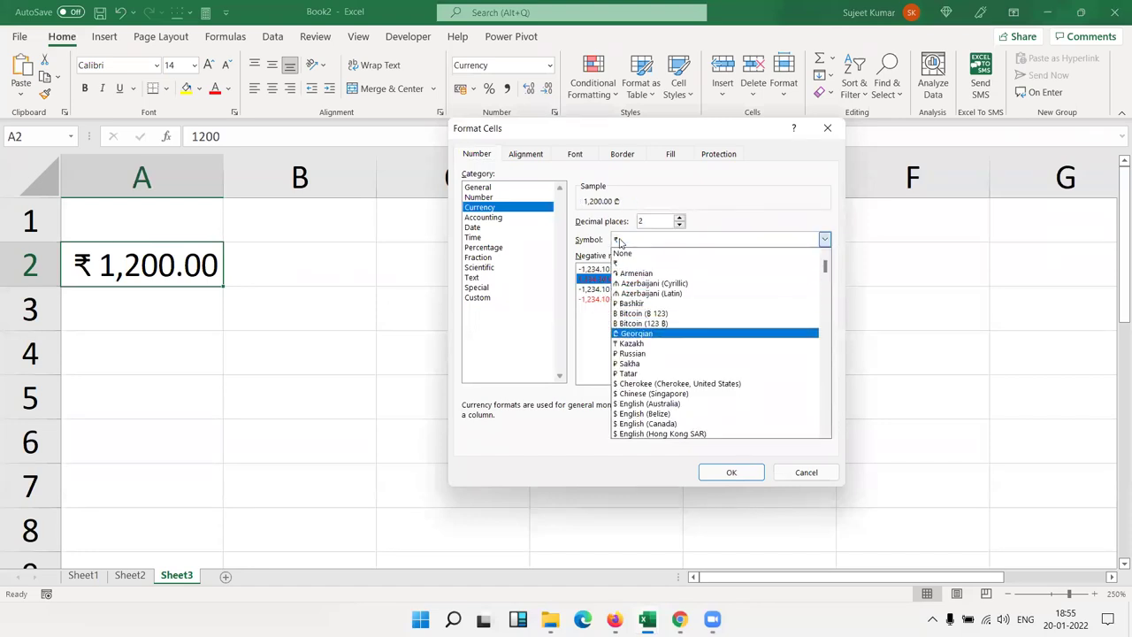
key(Down)
key(Down)
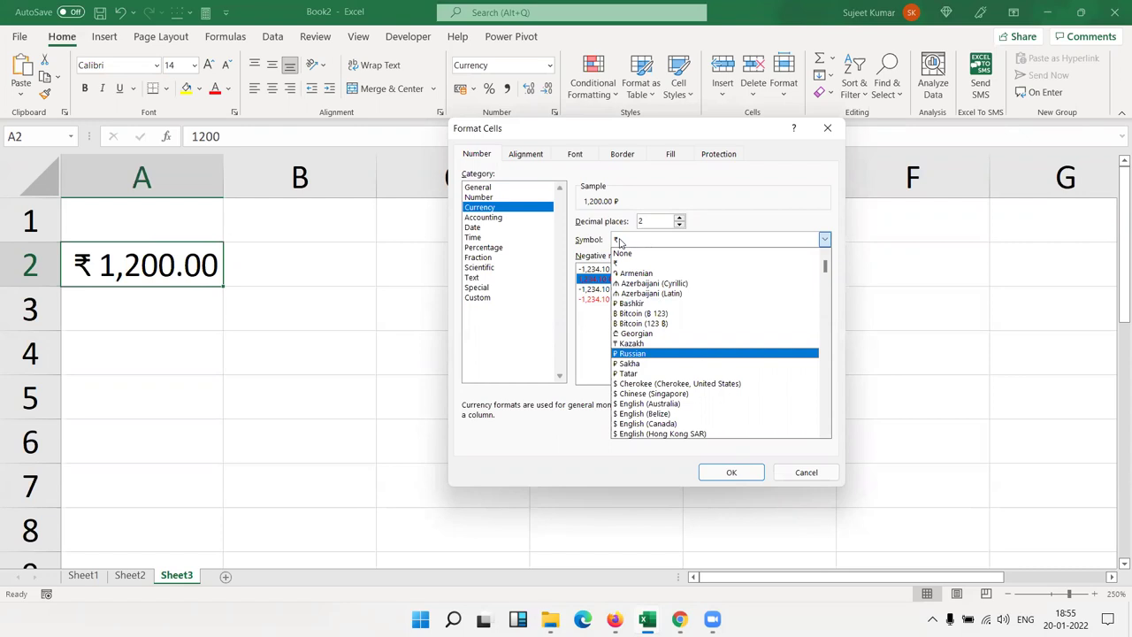
key(Down)
key(Down)
key(Up)
key(Up)
key(Up)
key(Up)
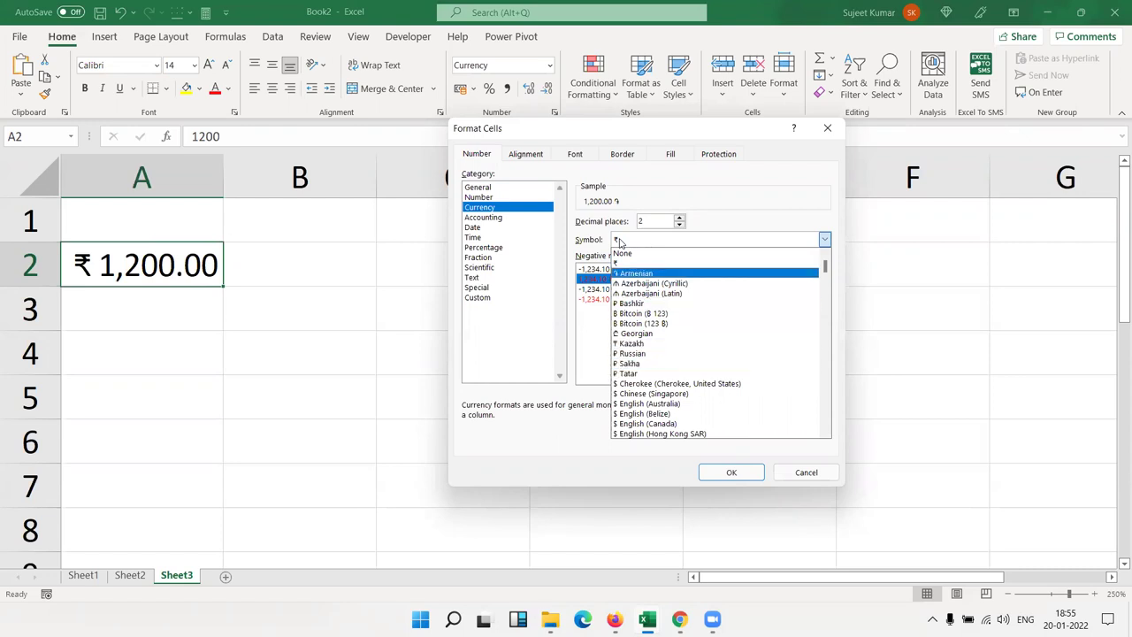
key(Up)
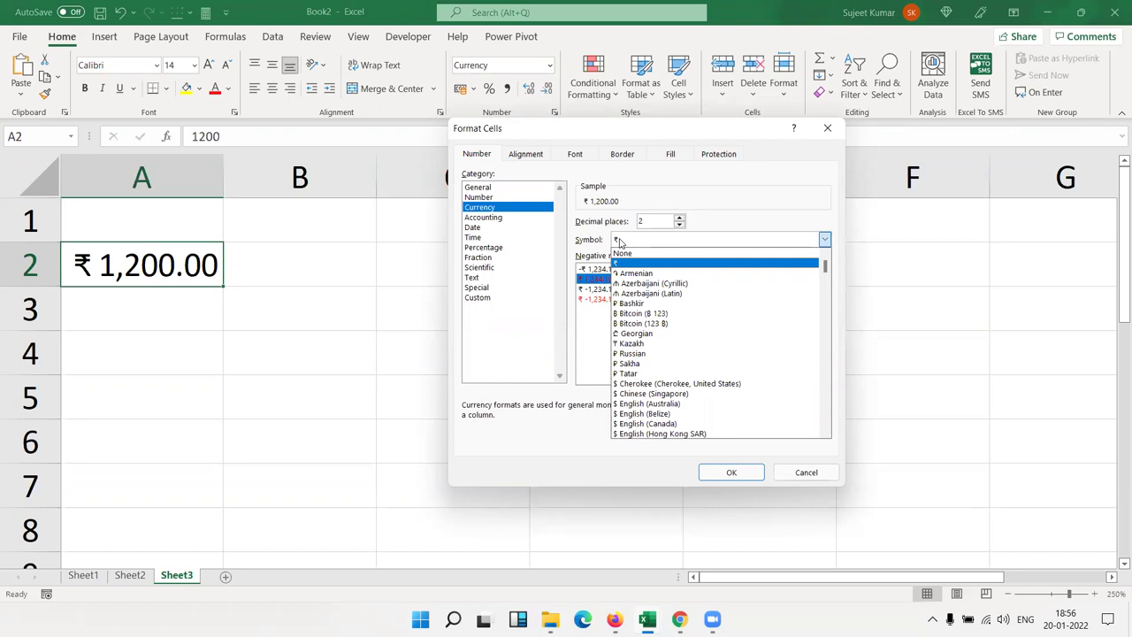
text(in)
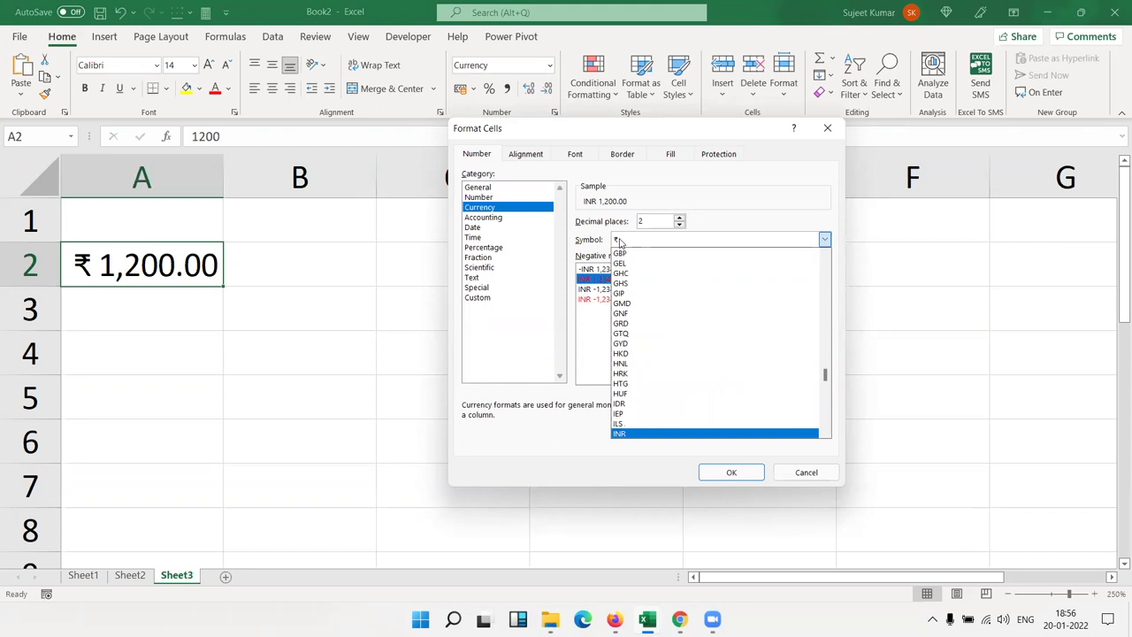
key(Return)
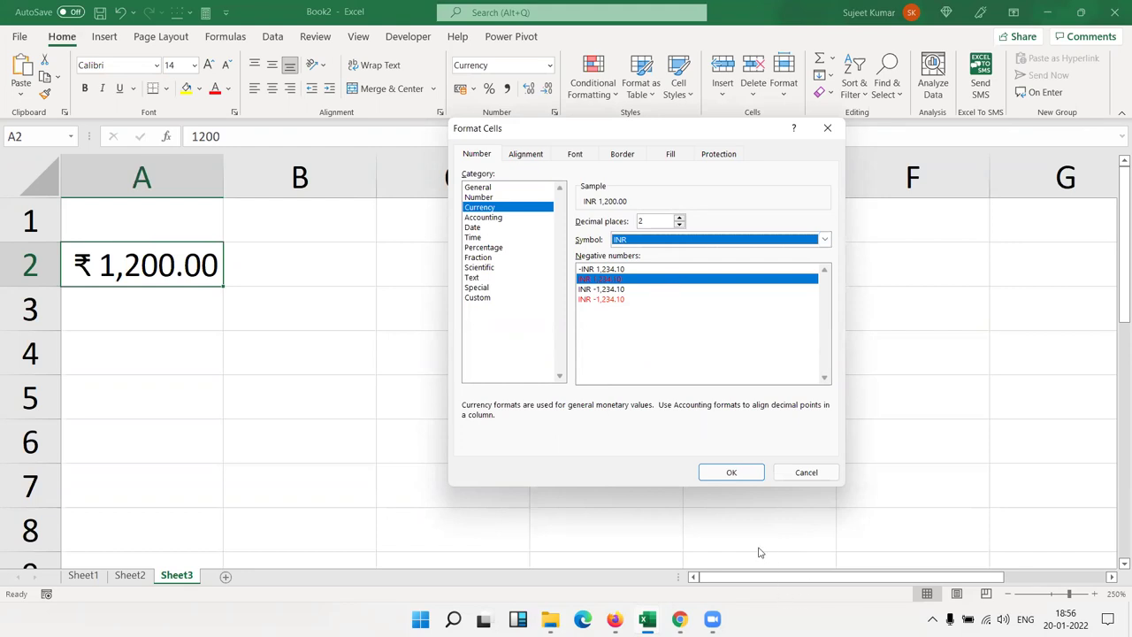
click(734, 473)
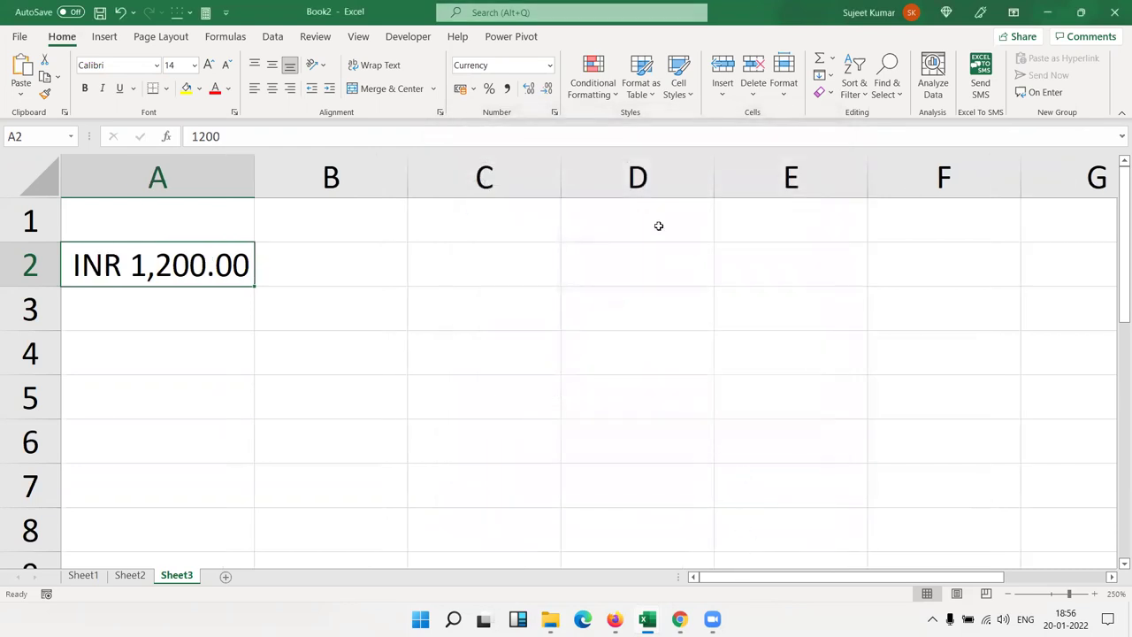
Change A2's currency symbol to '$ English (Australia)', displaying $1,200.00.
click(554, 112)
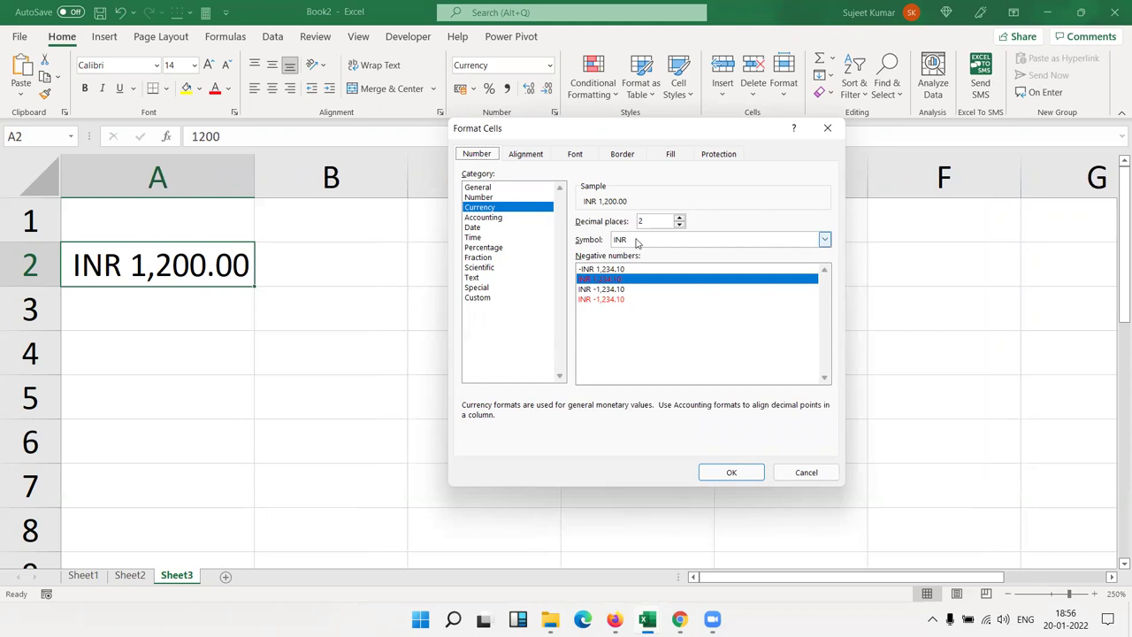
click(636, 242)
click(636, 242)
click(639, 242)
scroll(664, 292, up, 4)
drag(825, 376, 825, 262)
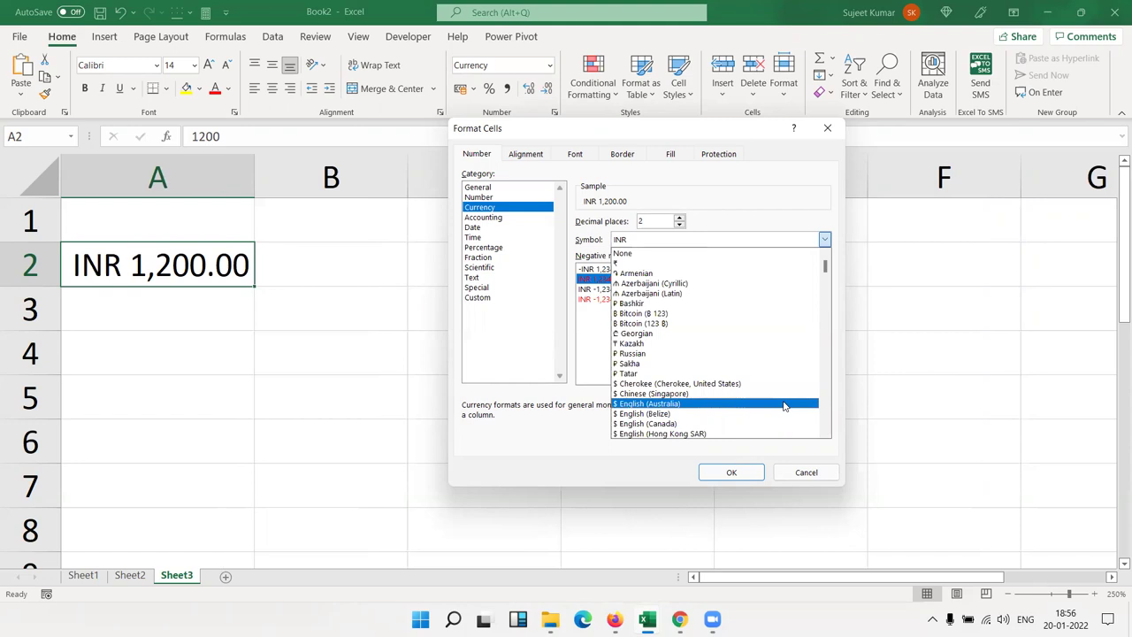
click(784, 405)
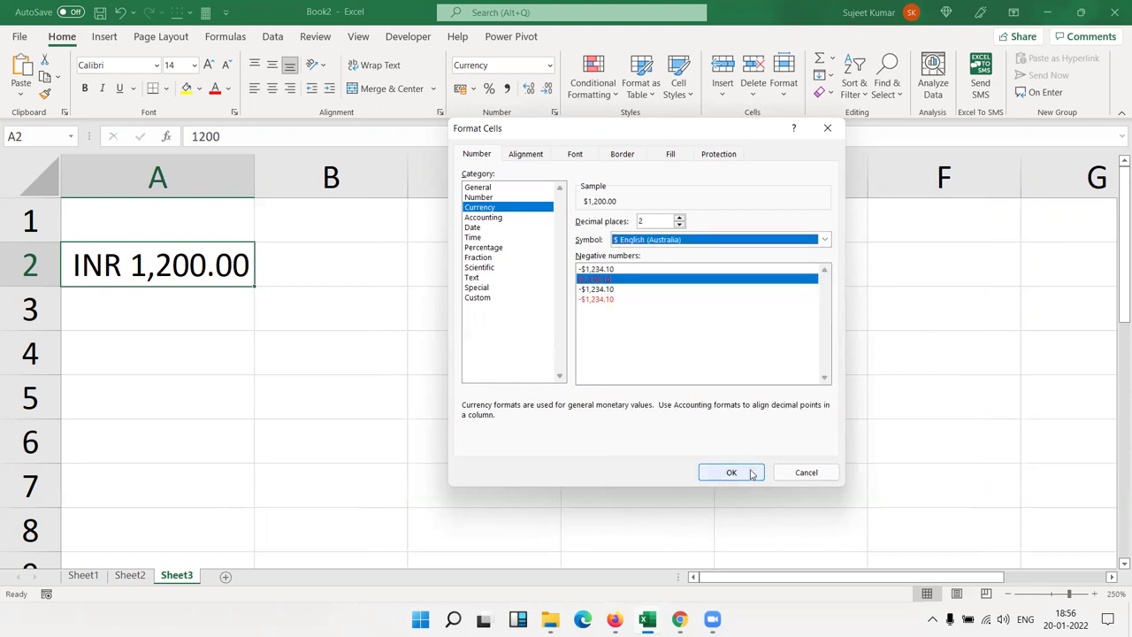
key(Return)
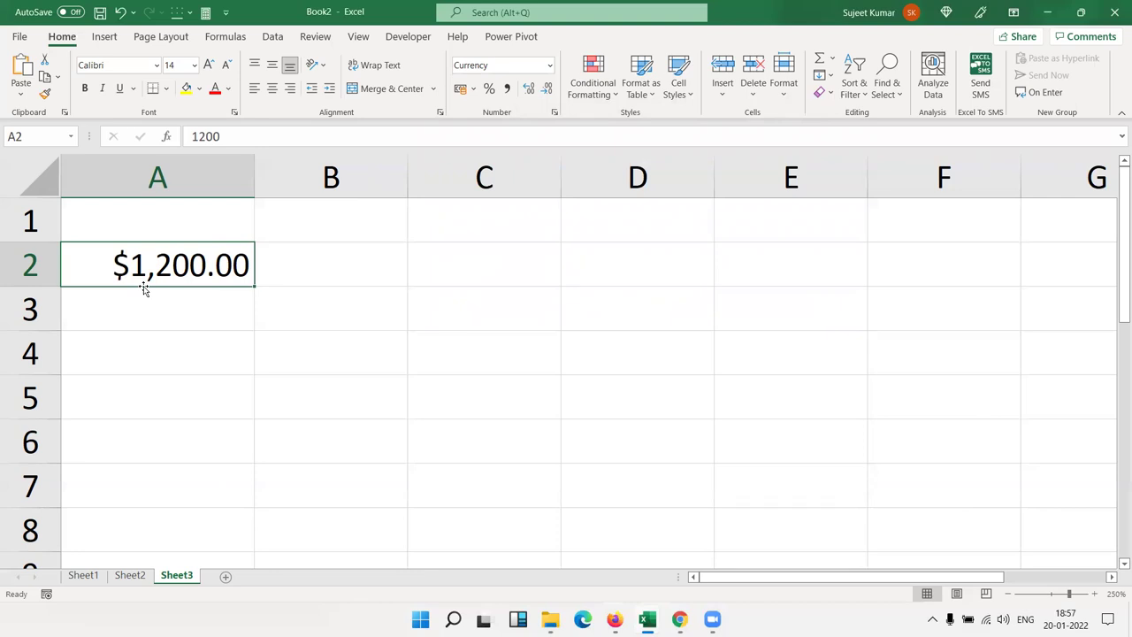
Reopen Format Cells for A2 and preview INR in the Currency symbol list.
click(554, 112)
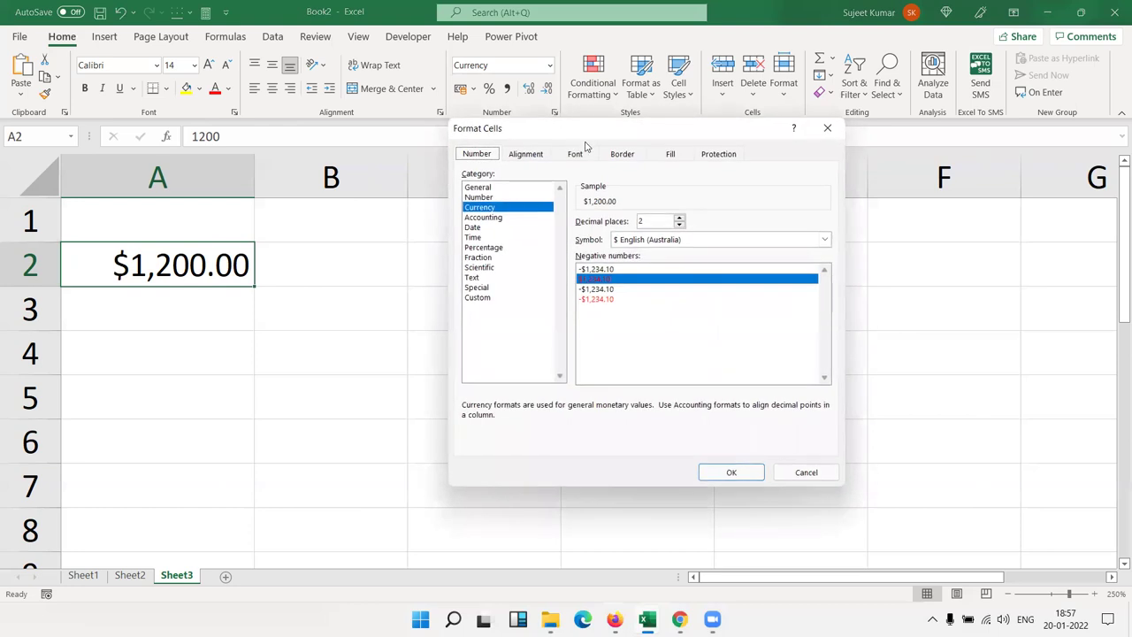
click(633, 240)
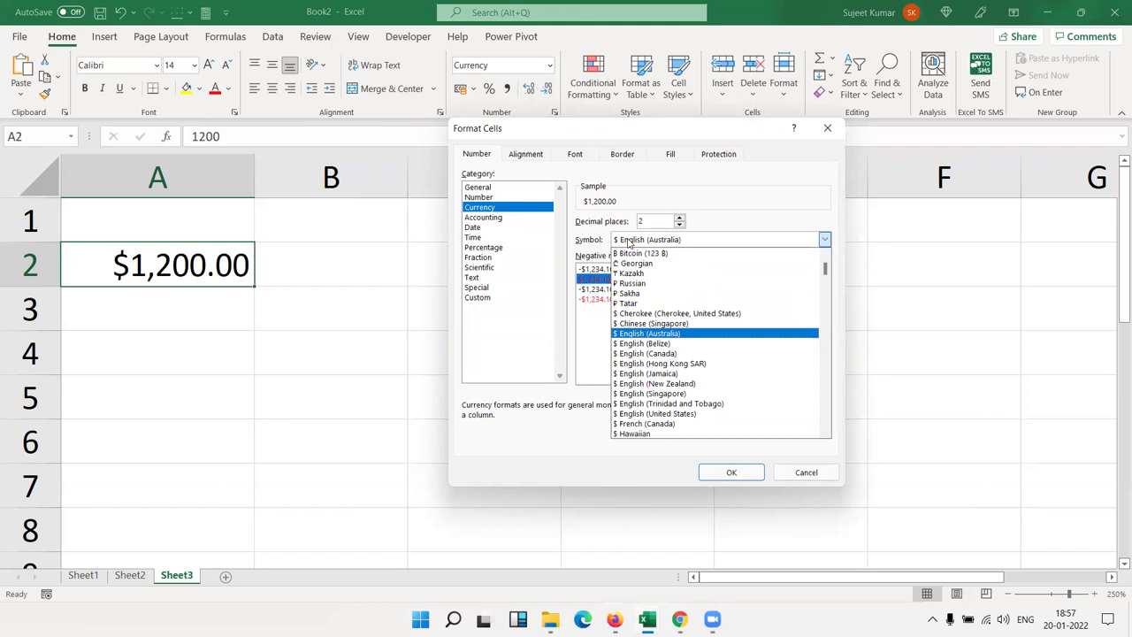
key(End)
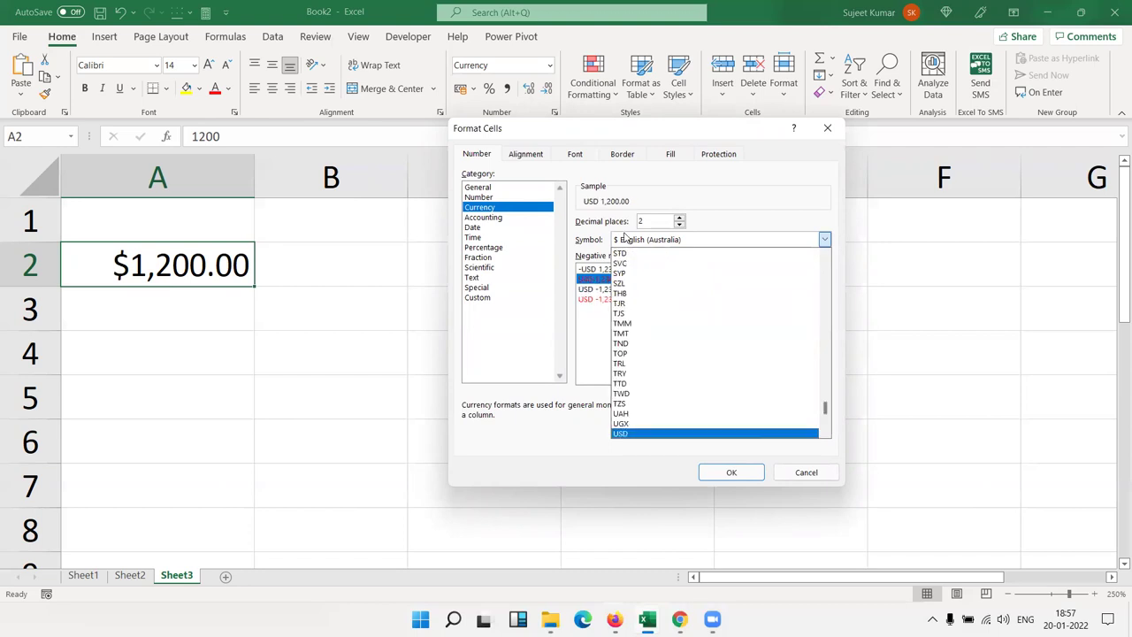
key(i)
key(n)
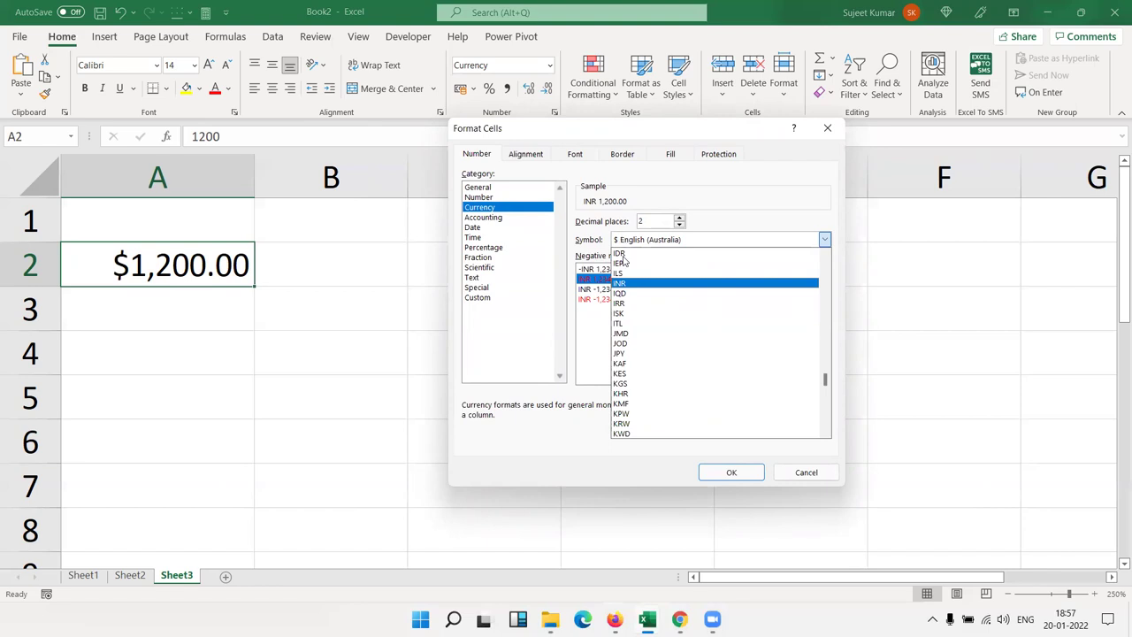
click(631, 283)
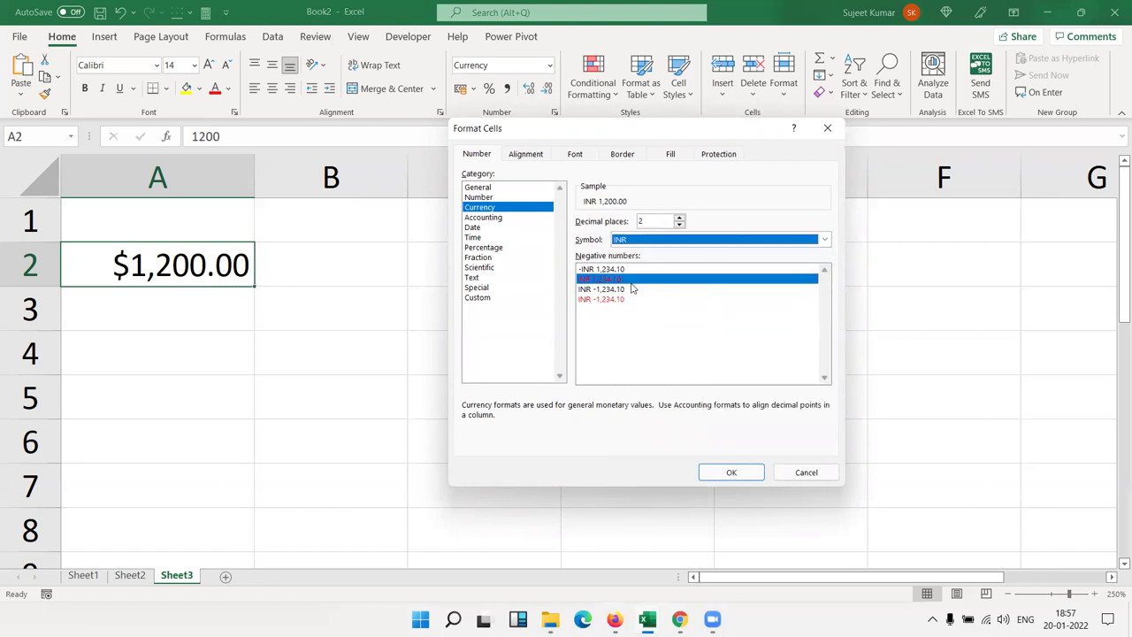
Browse the Accounting currency symbols, then cancel so A2 keeps $1,200.00.
click(506, 218)
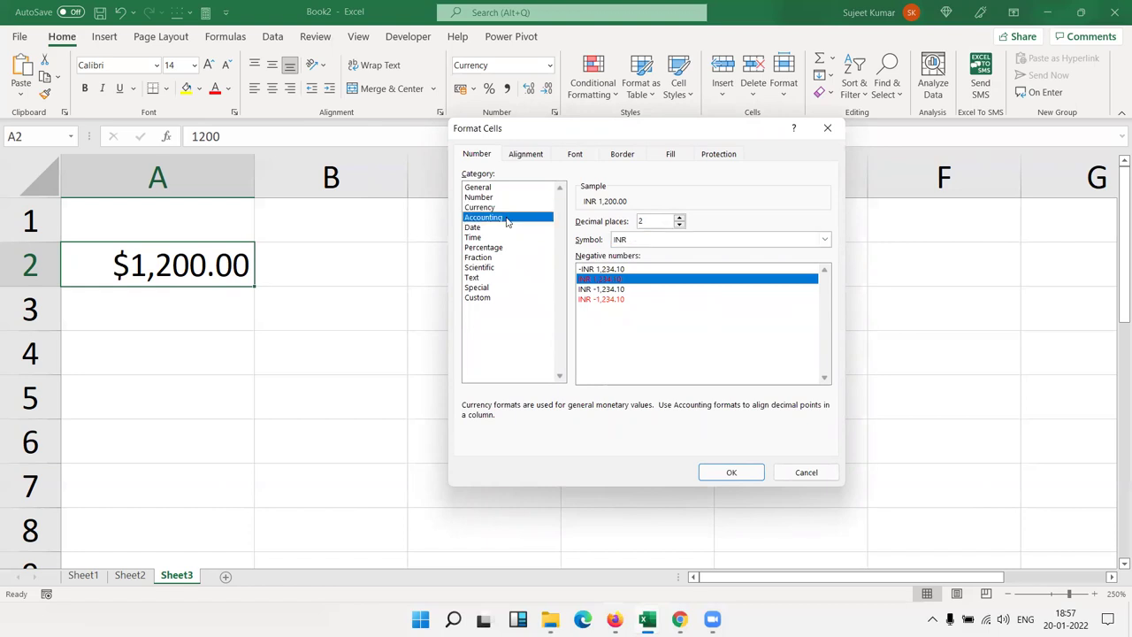
click(660, 242)
scroll(673, 323, up, 10)
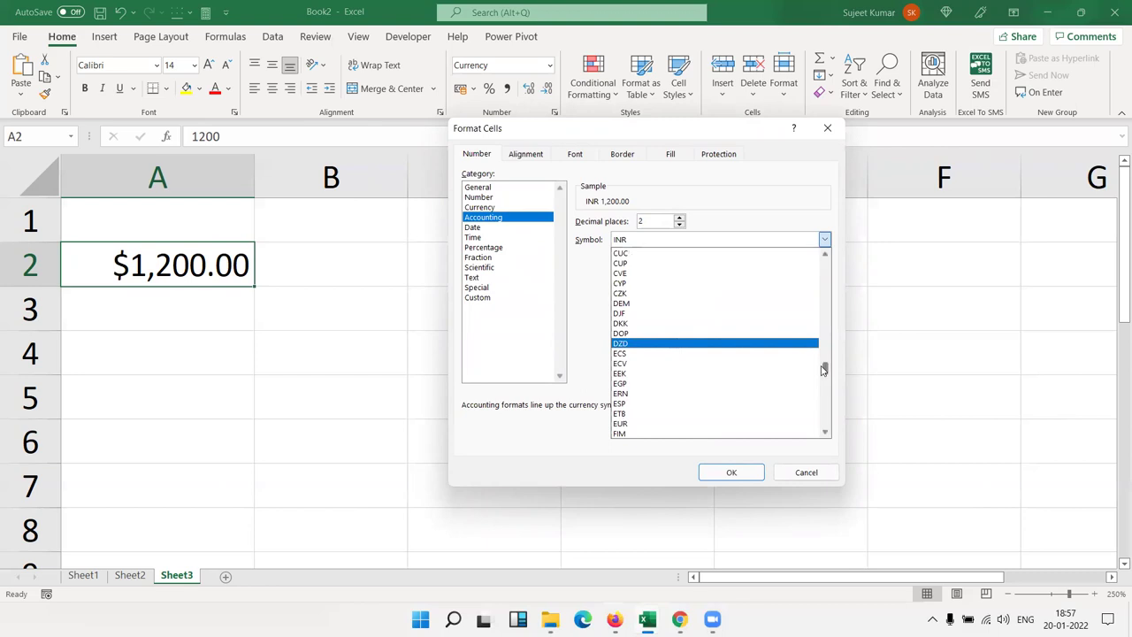
drag(824, 369, 820, 267)
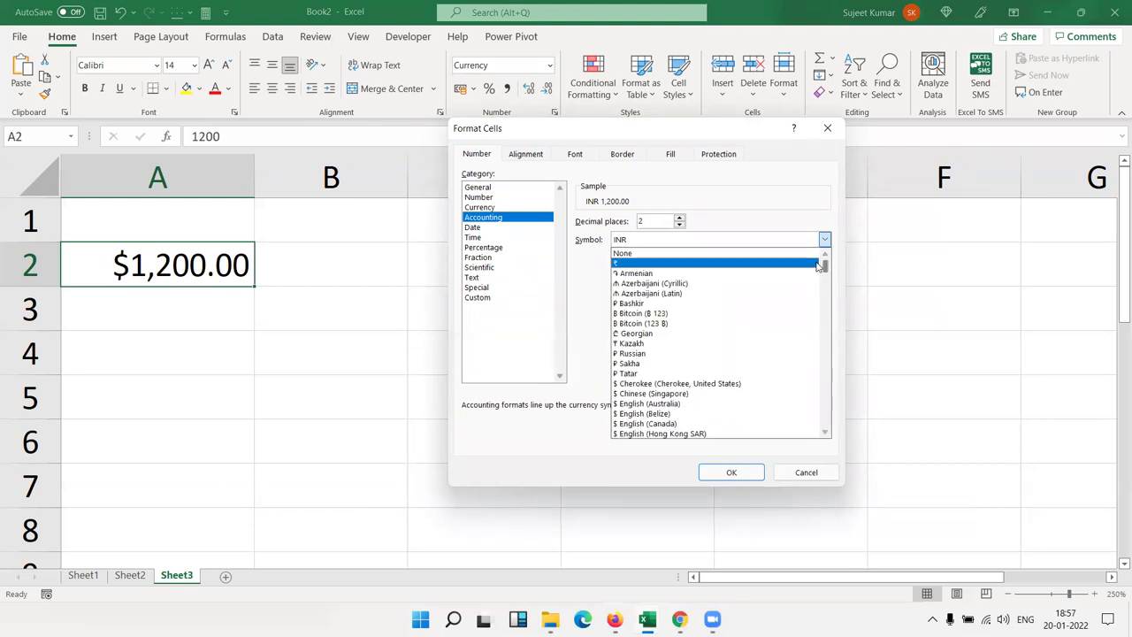
key(Escape)
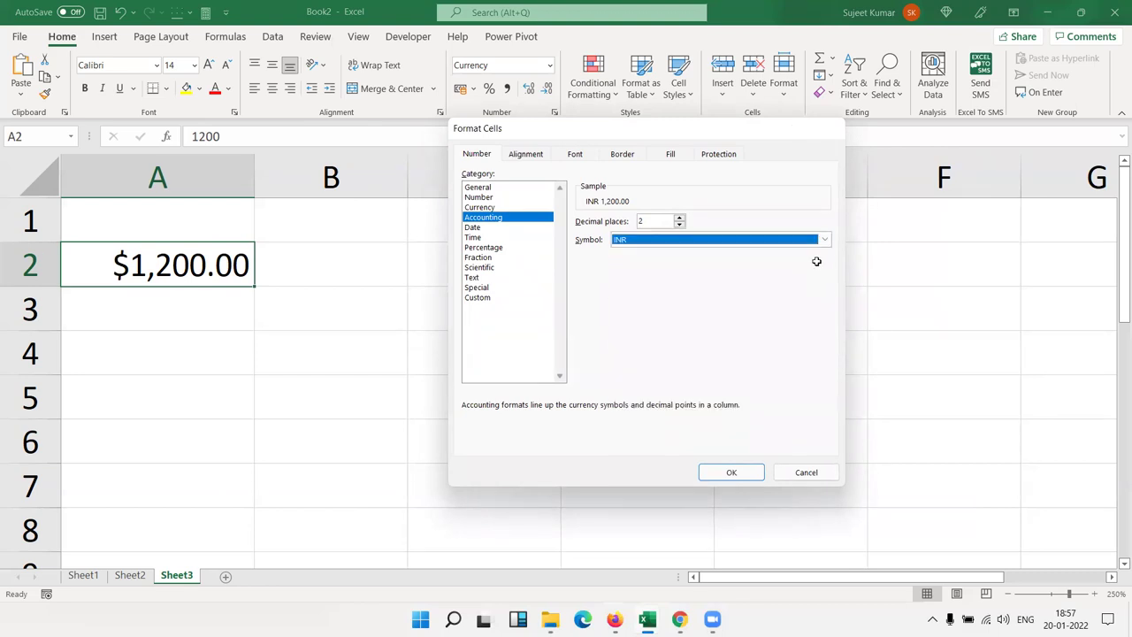
key(Escape)
Add a new sheet and enter =RANDBETWEEN(10,99) in cell A1.
click(225, 577)
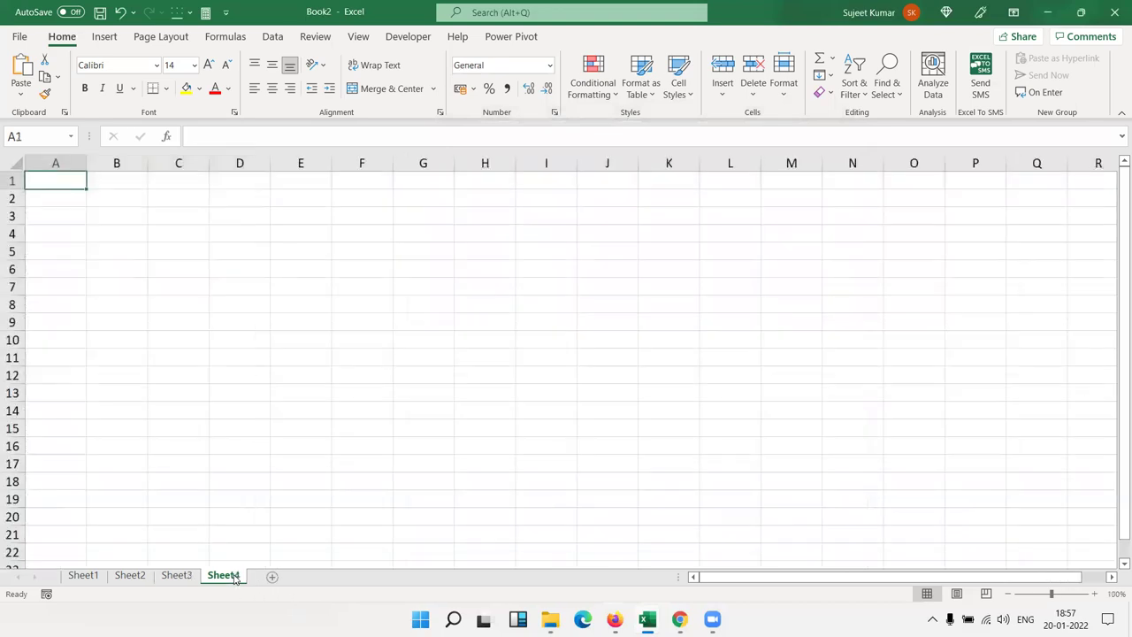
text(=)
text(ra)
key(Down)
key(Down)
key(Down)
key(Tab)
text(10,99)
key(Return)
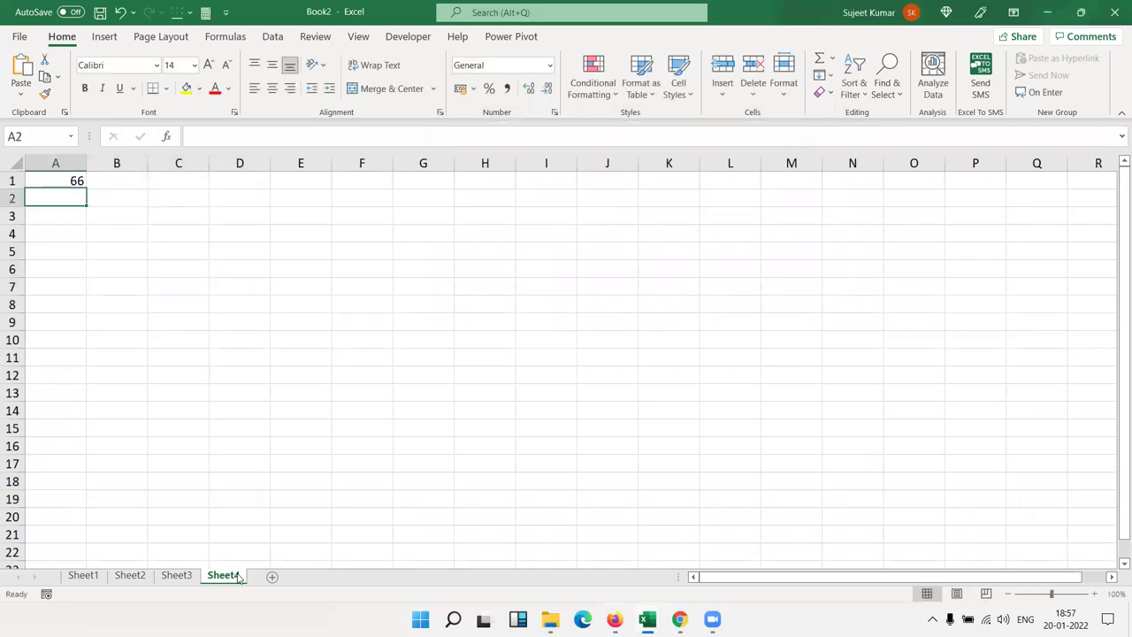
Fill the formula across A1:L19 and paste the block back as fixed values.
drag(77, 181, 723, 496)
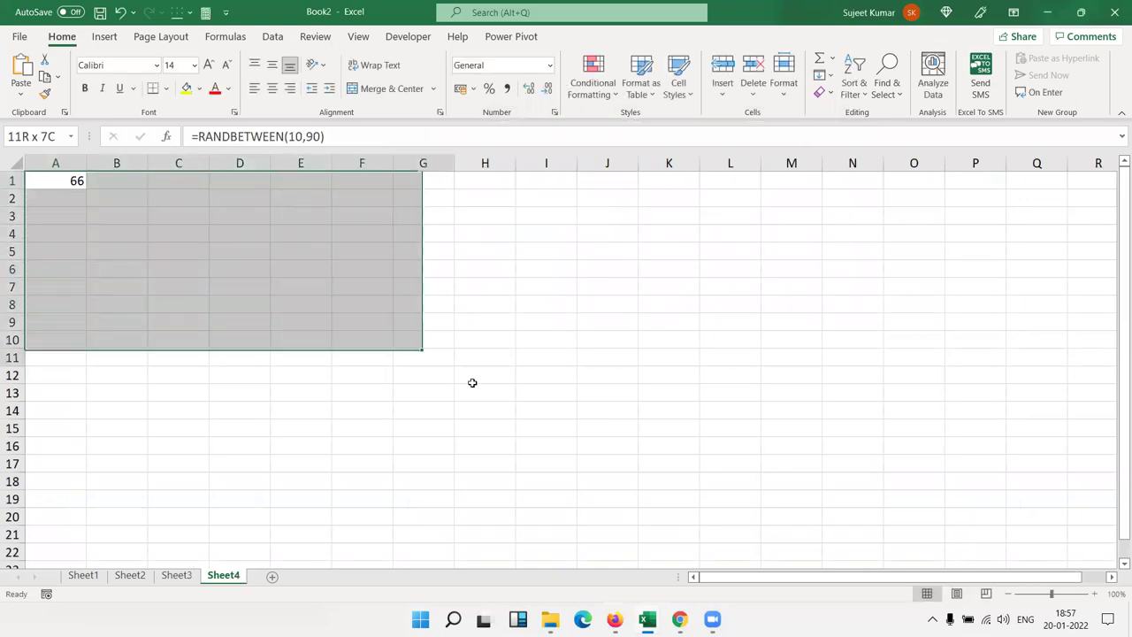
key(ctrl+r)
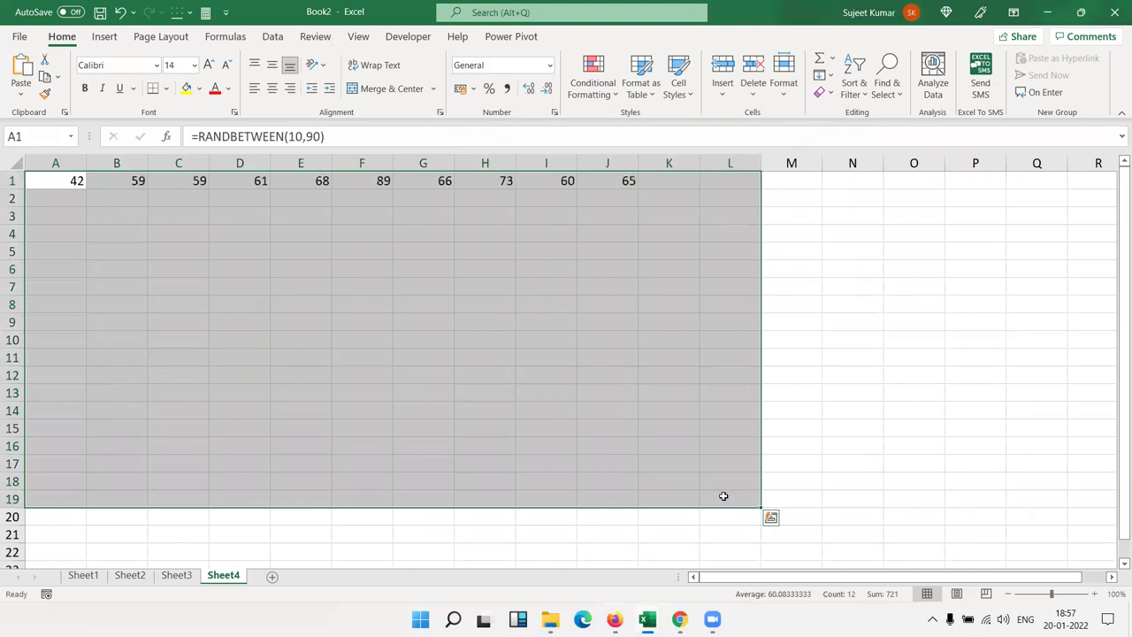
key(ctrl+d)
key(ctrl+c)
key(ctrl+q)
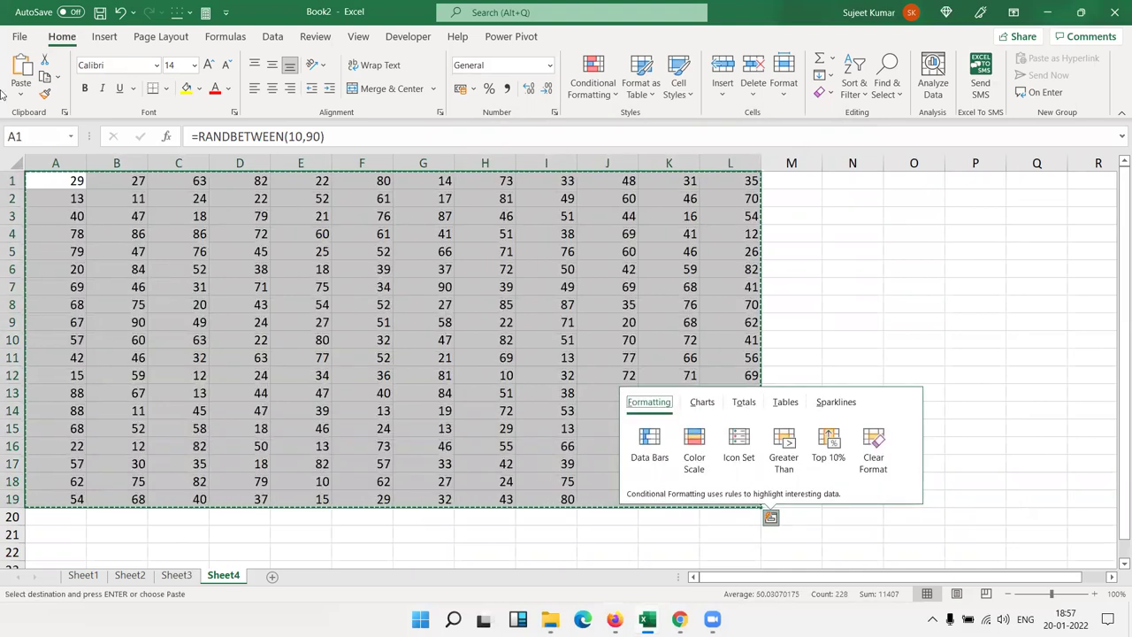
click(11, 93)
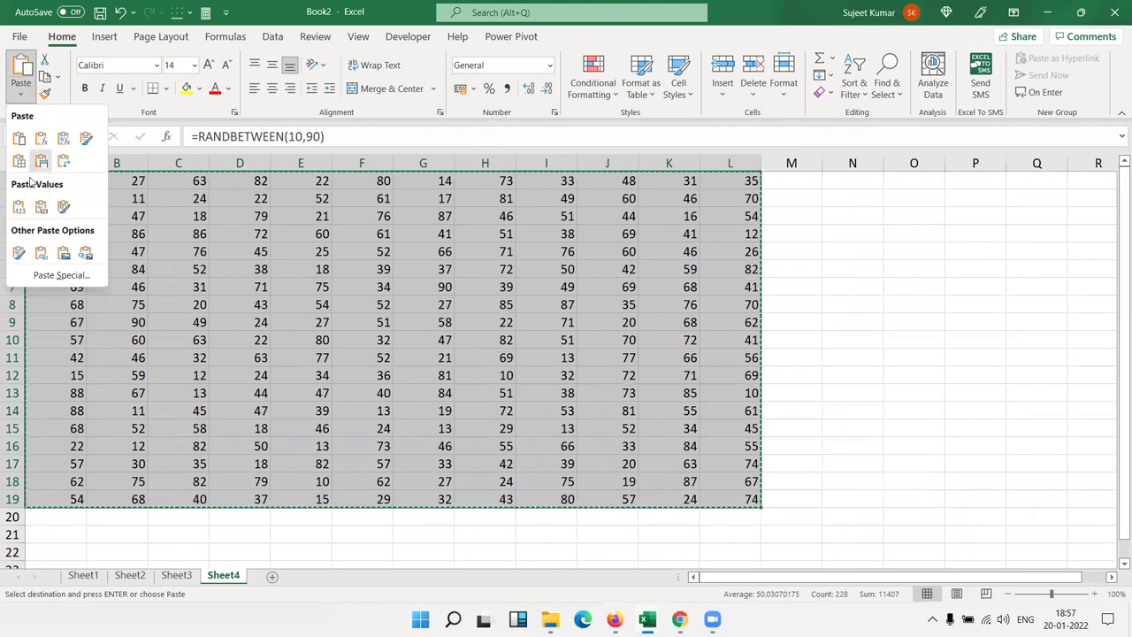
click(17, 197)
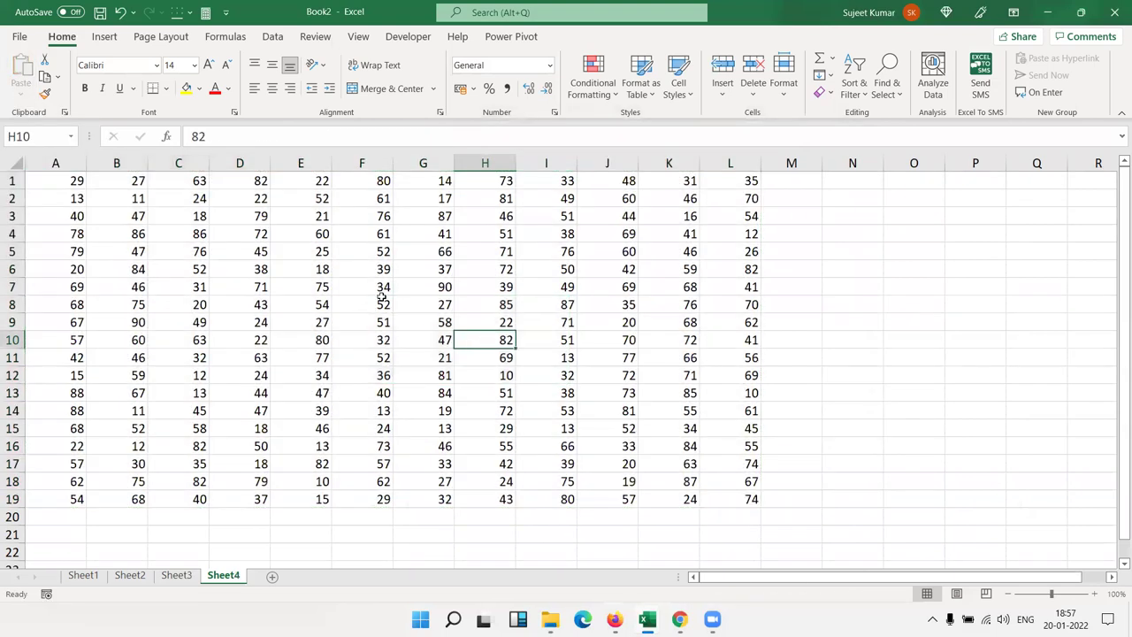
click(380, 301)
Enter 0 in cells F12, G7, J6, B5 and B13, then select the whole number block.
click(372, 428)
click(353, 375)
text(0)
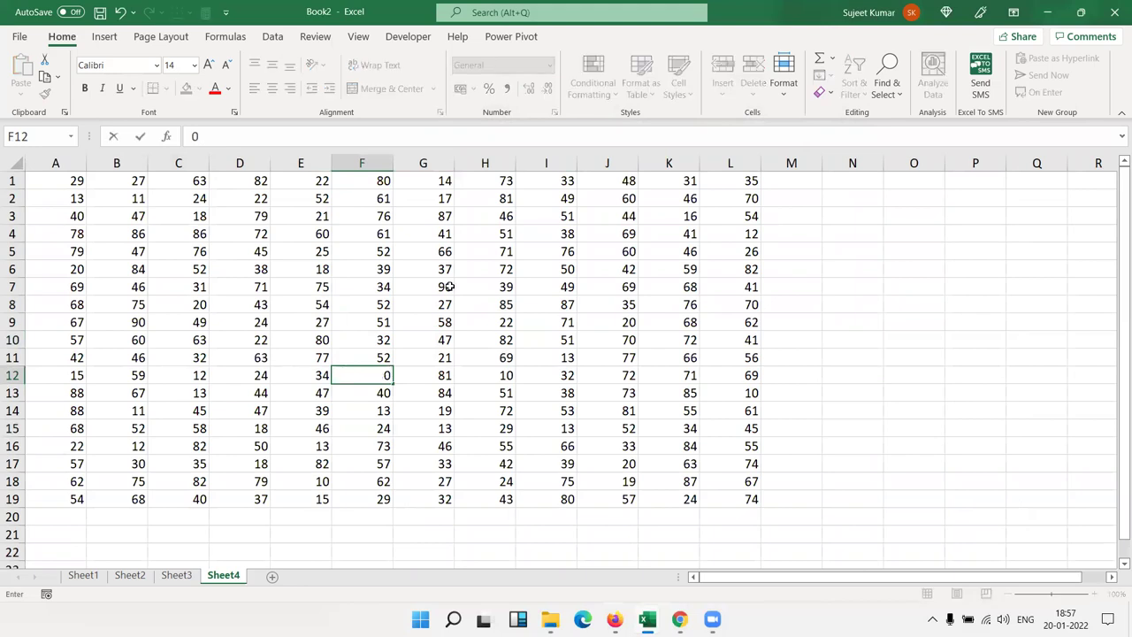
click(449, 286)
text(0)
click(583, 272)
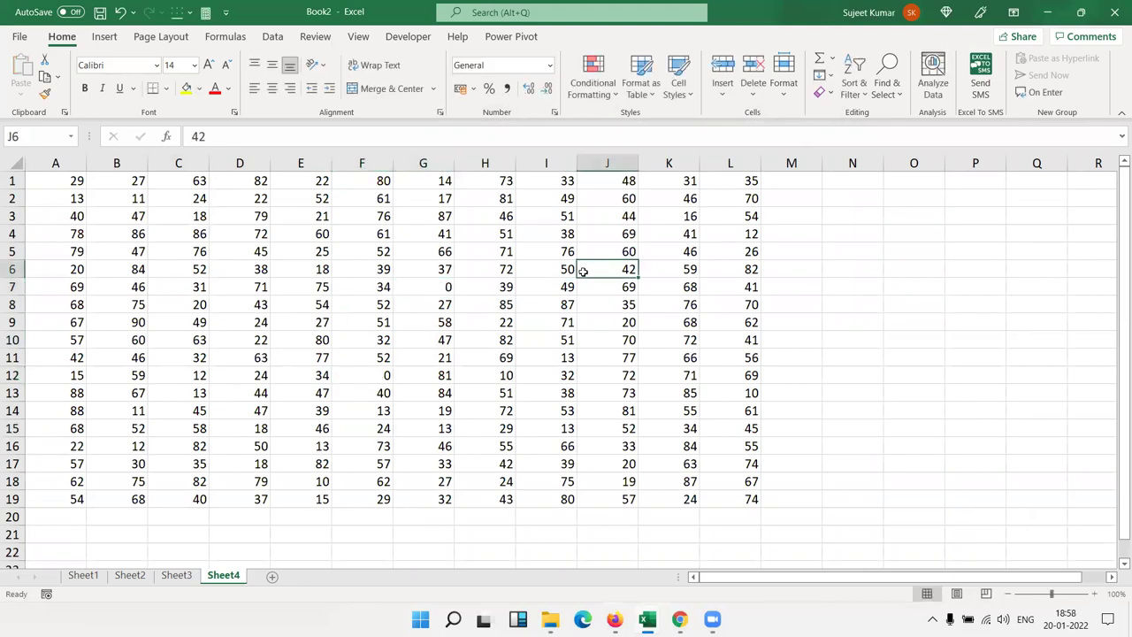
text(0)
double_click(142, 249)
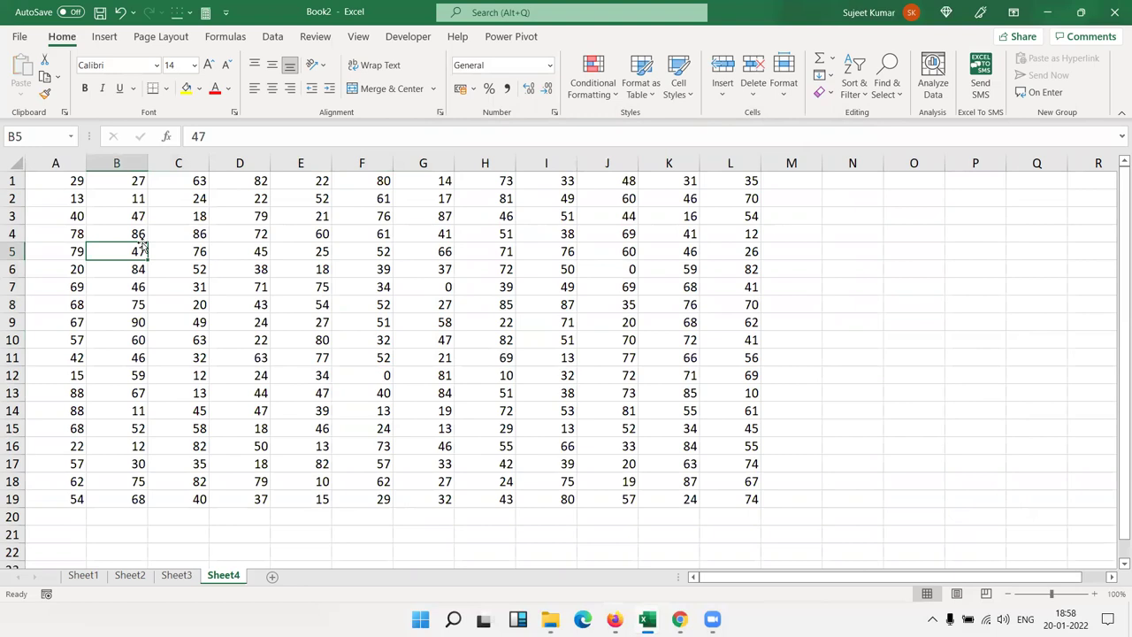
text(0)
double_click(110, 392)
text(0)
click(208, 341)
drag(71, 181, 719, 491)
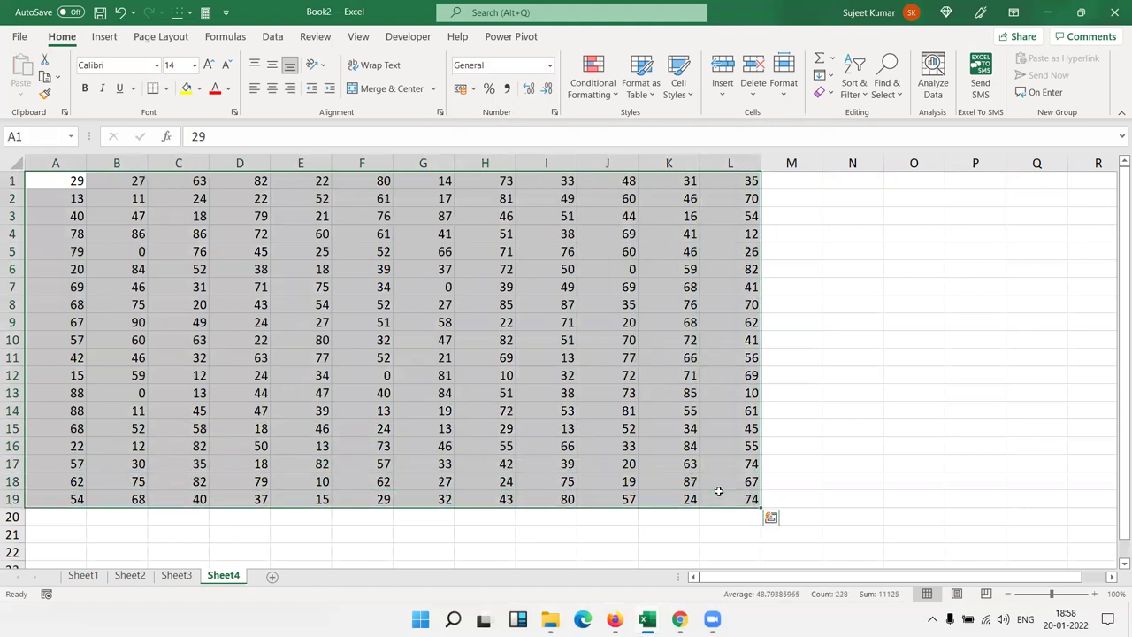
right_click(542, 353)
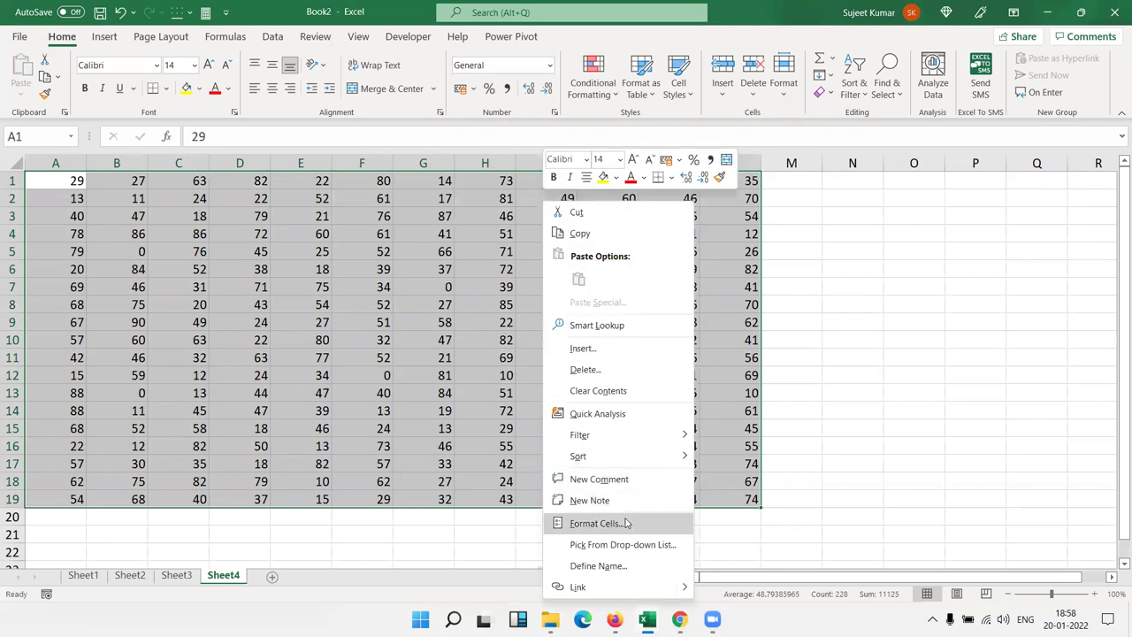
click(626, 523)
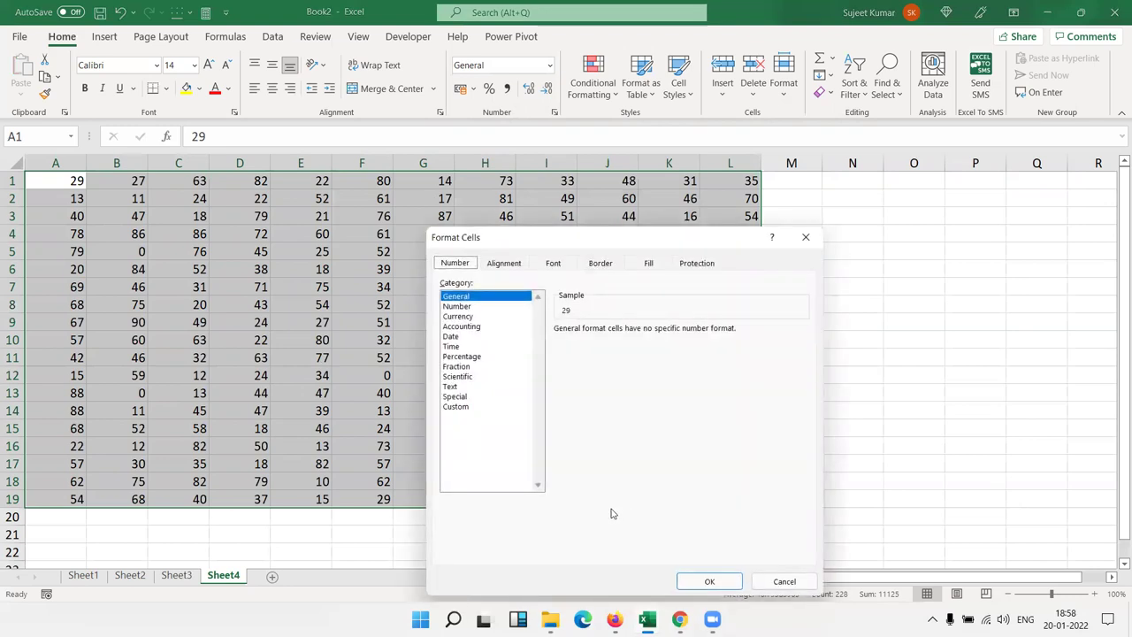
click(459, 334)
click(461, 327)
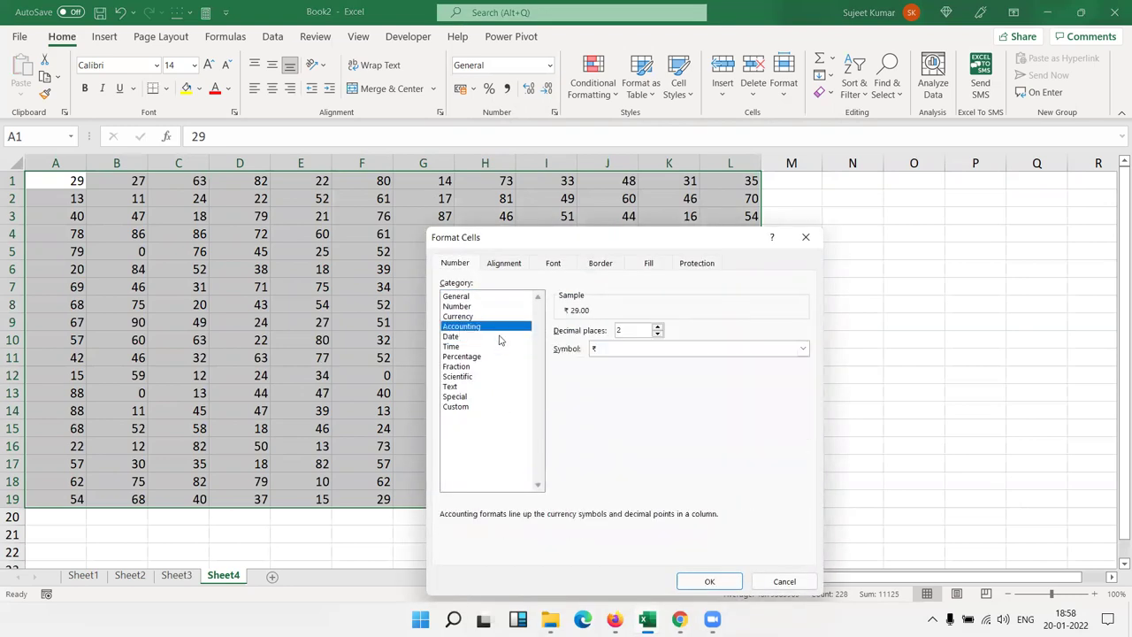
click(803, 349)
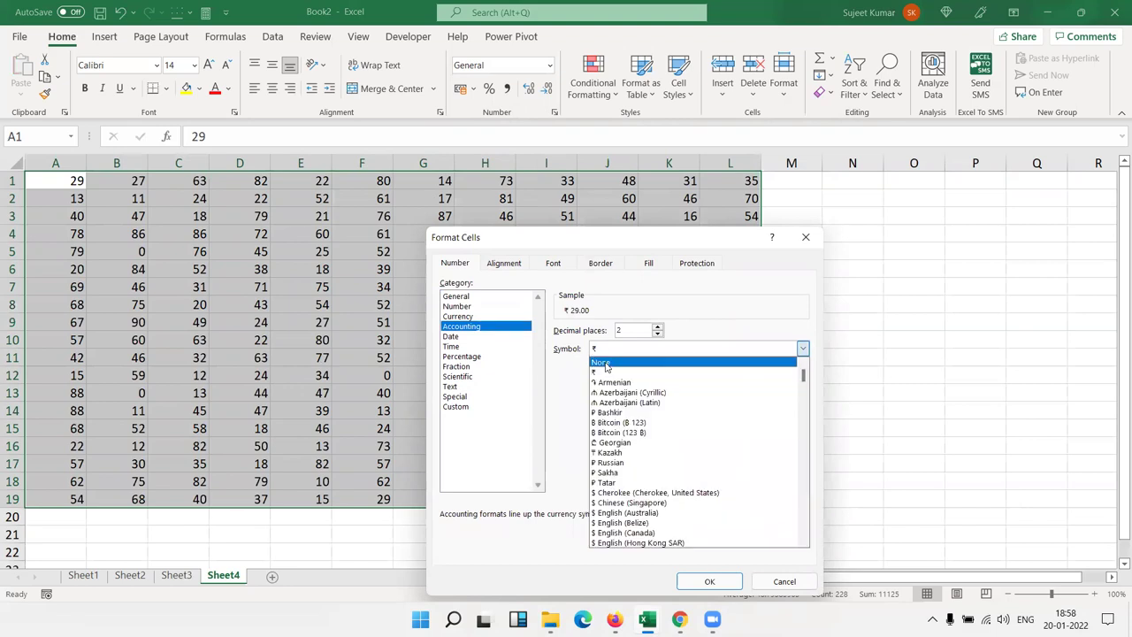
click(605, 363)
key(shift+Tab)
text(0)
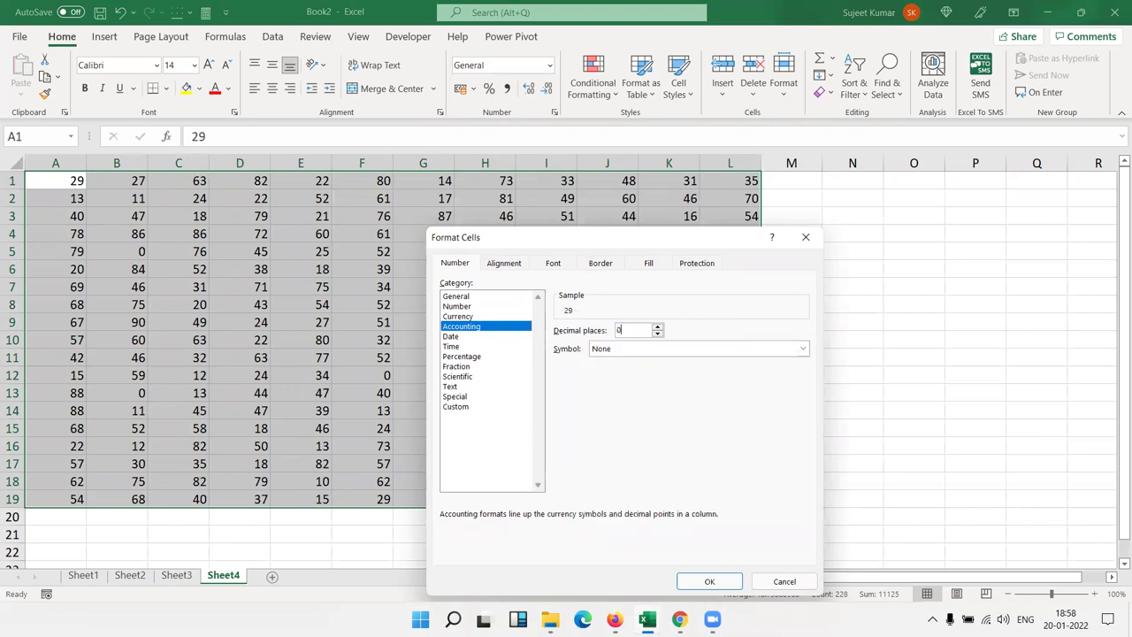
click(709, 581)
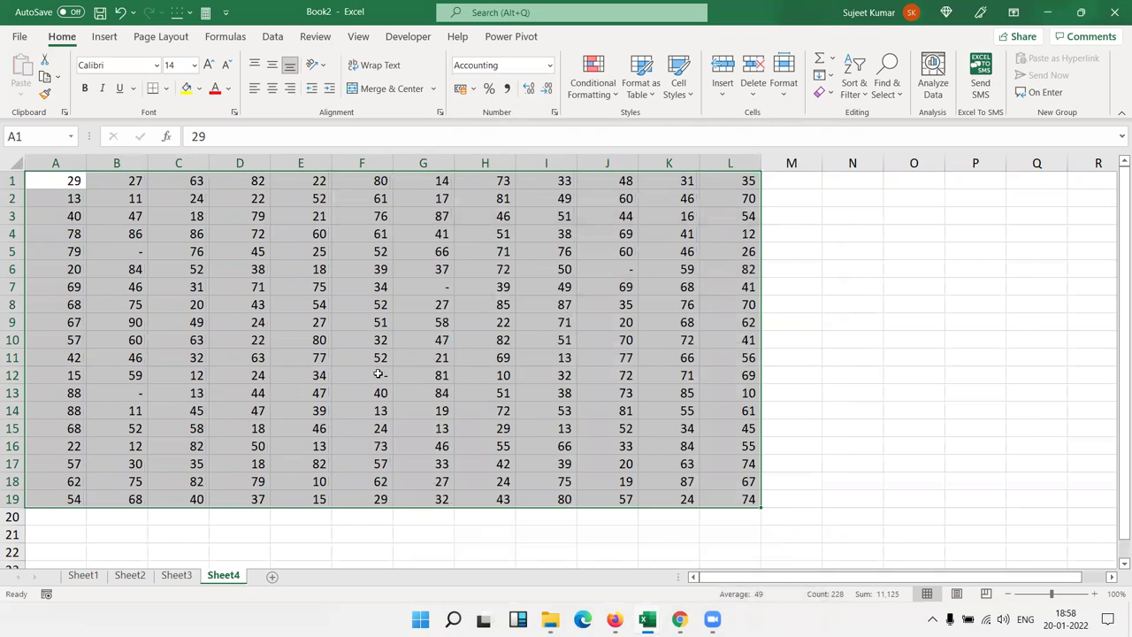
click(379, 374)
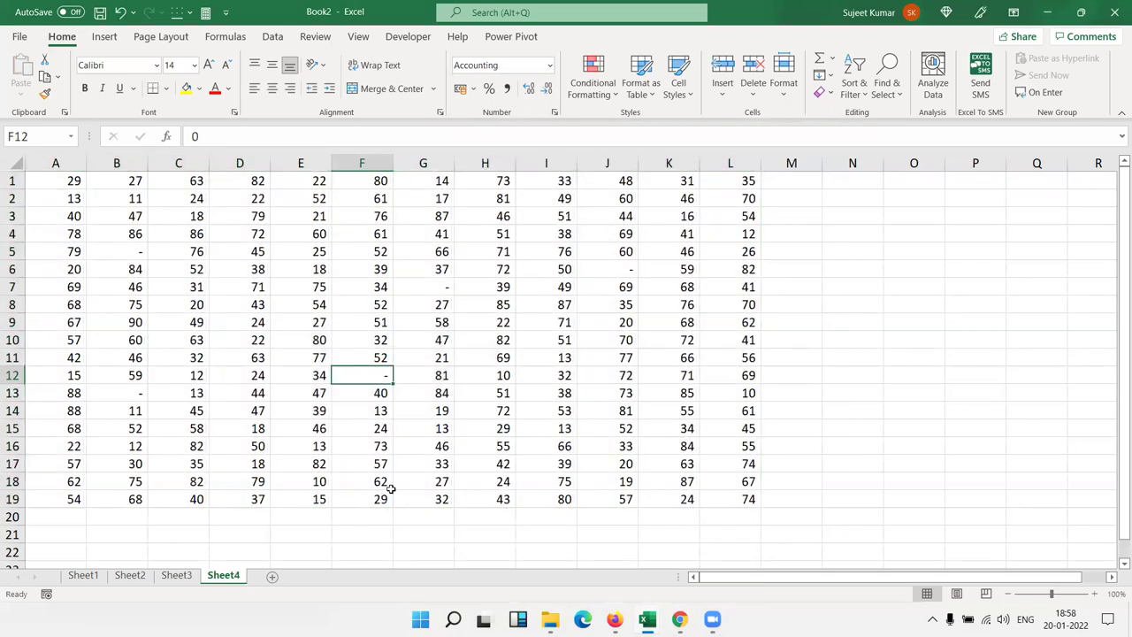
click(449, 290)
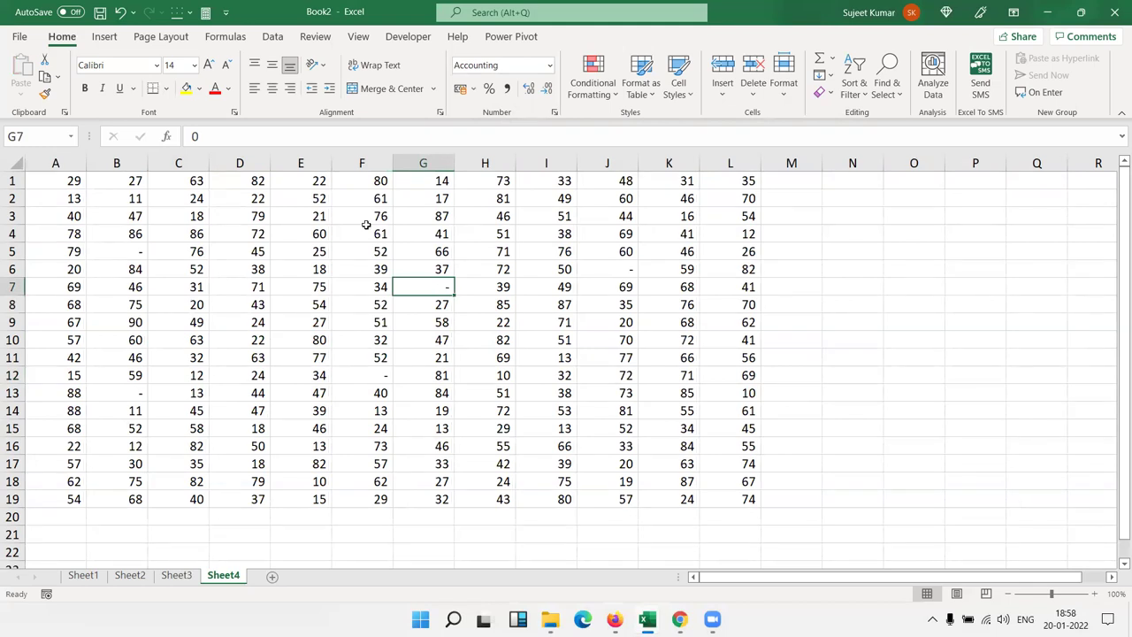
key(F2)
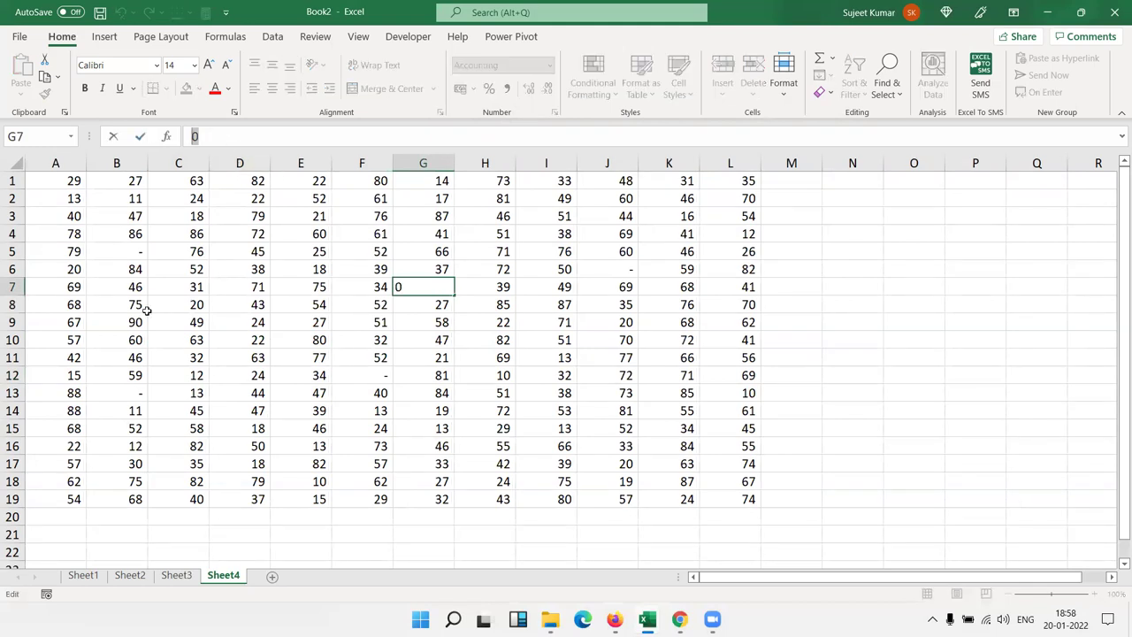
key(Return)
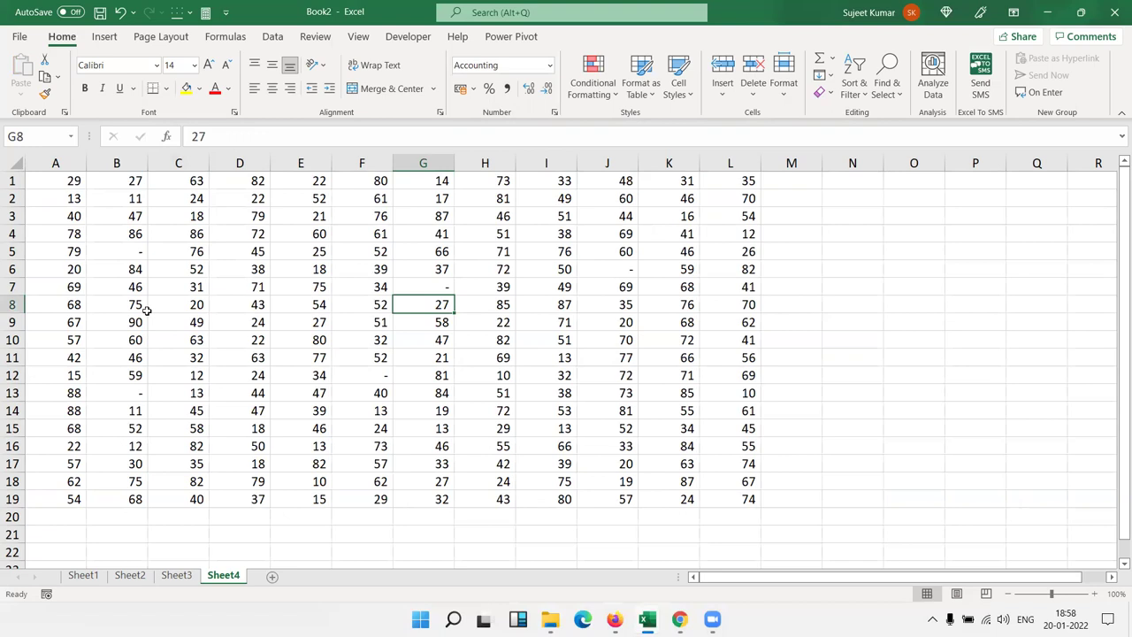
mouse_move(614, 620)
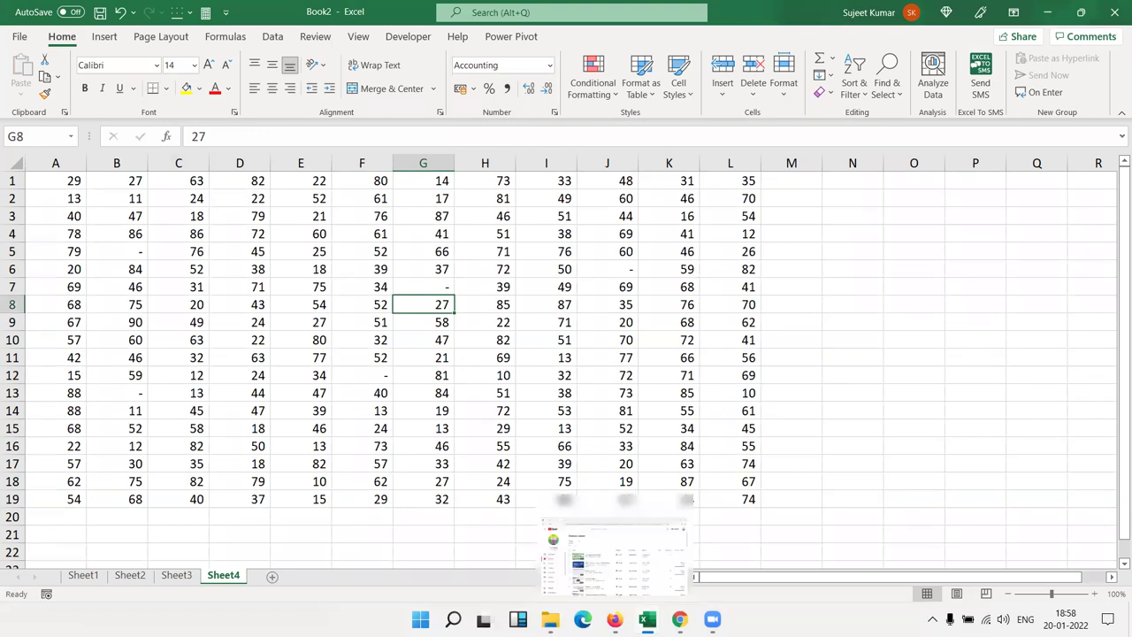
click(698, 359)
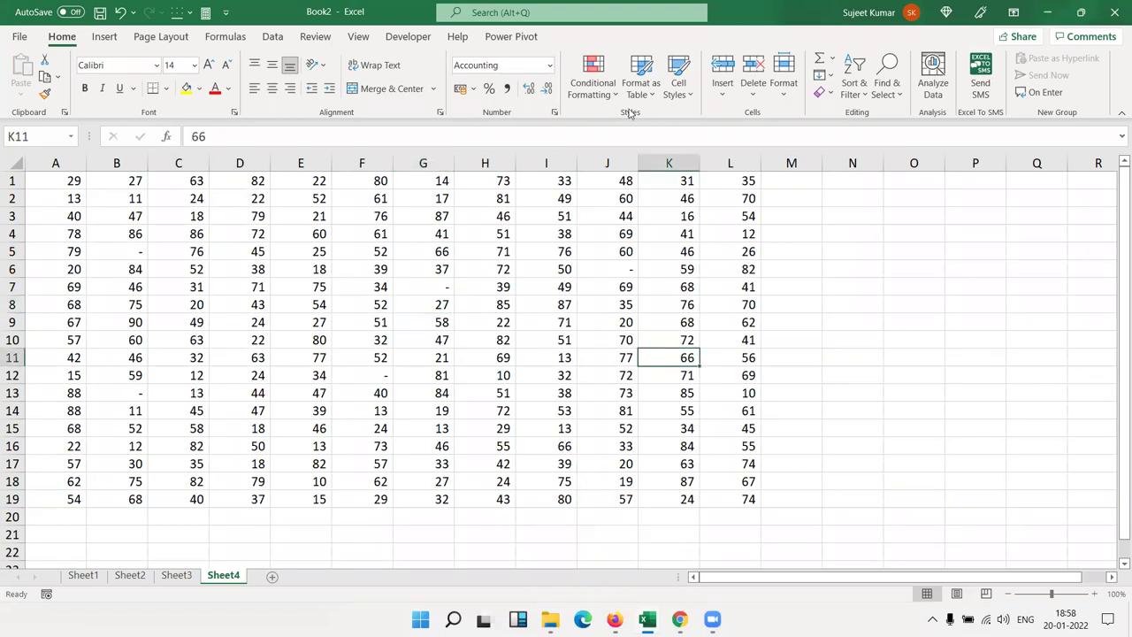
click(485, 286)
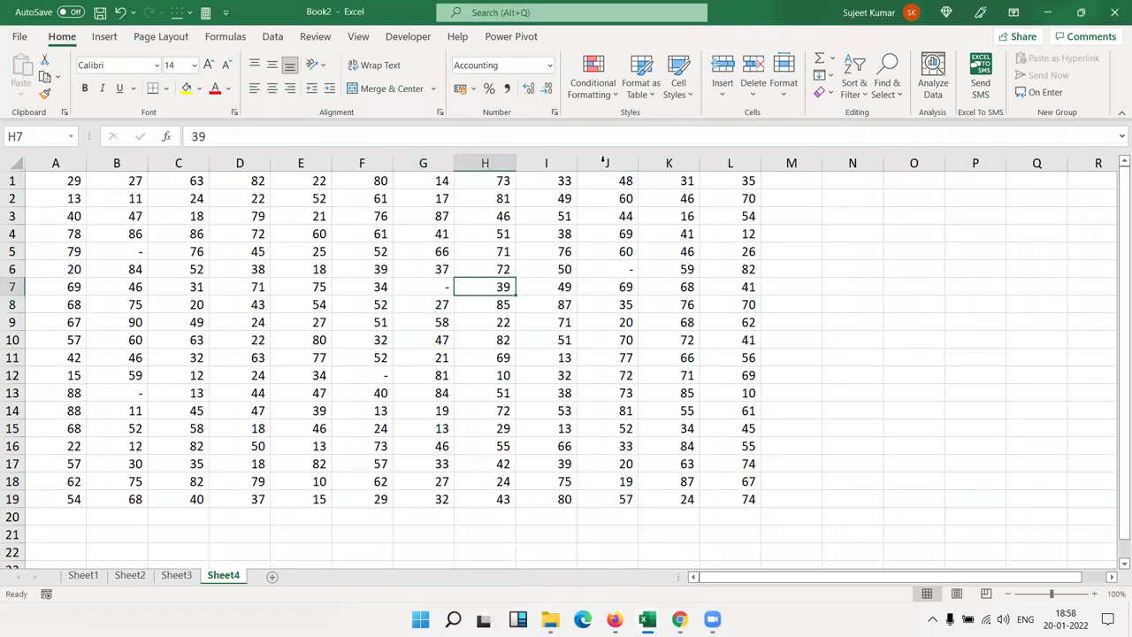
click(591, 88)
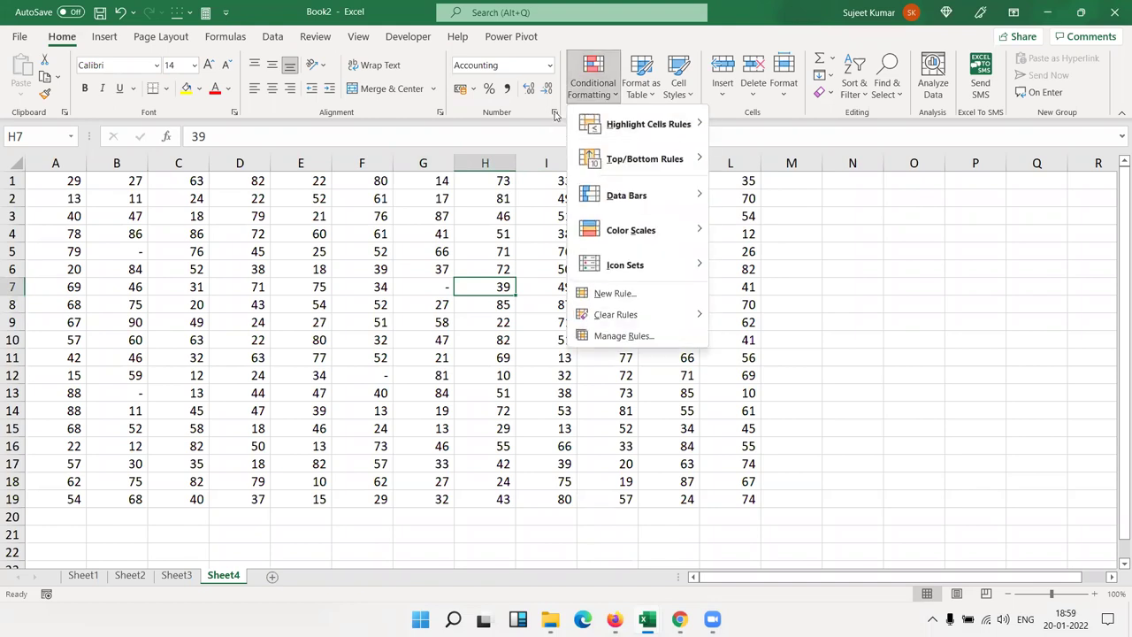
click(555, 114)
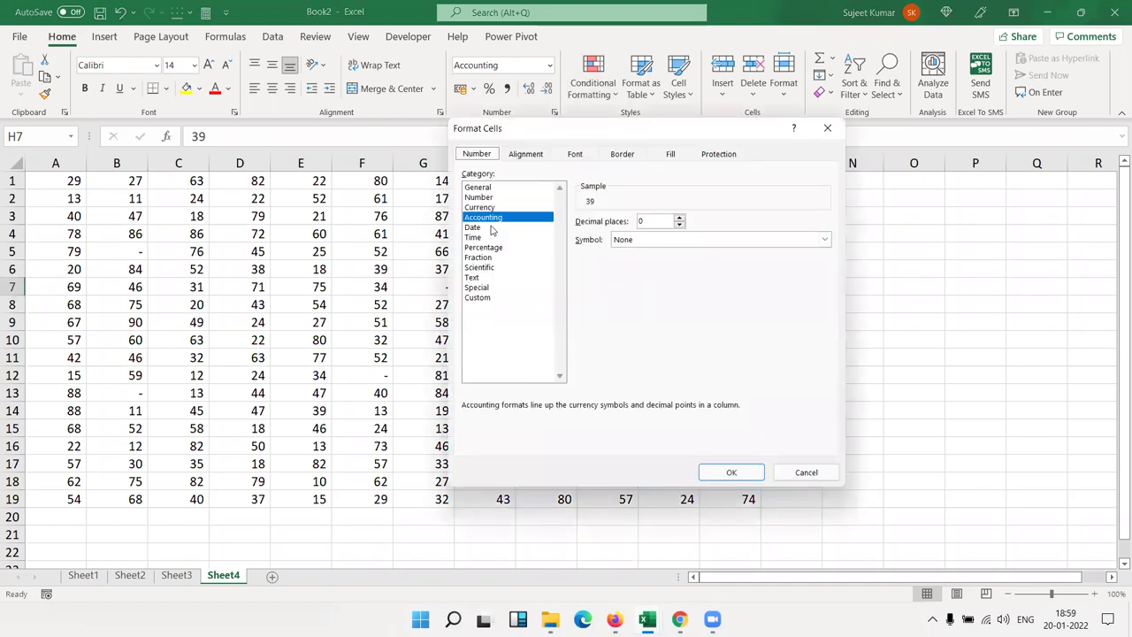
click(491, 228)
key(Escape)
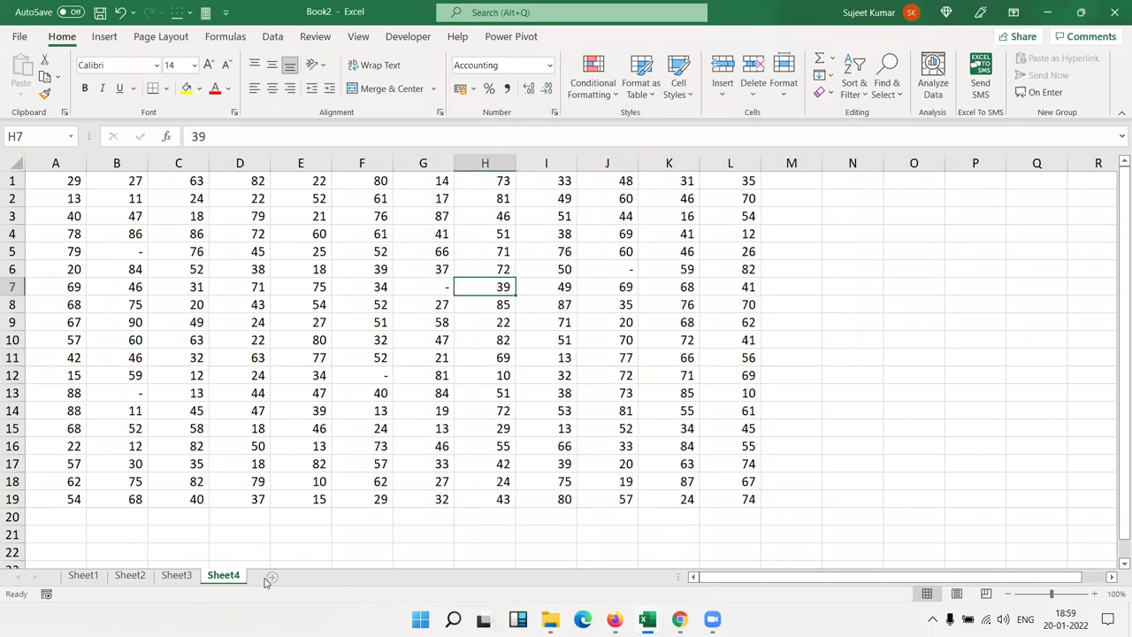
Add Sheet5 and insert today's date, 20-01-2022, into A1 with Ctrl+;.
click(271, 577)
ctrl+scroll(271, 374, up, 1)
ctrl+scroll(277, 368, up, 5)
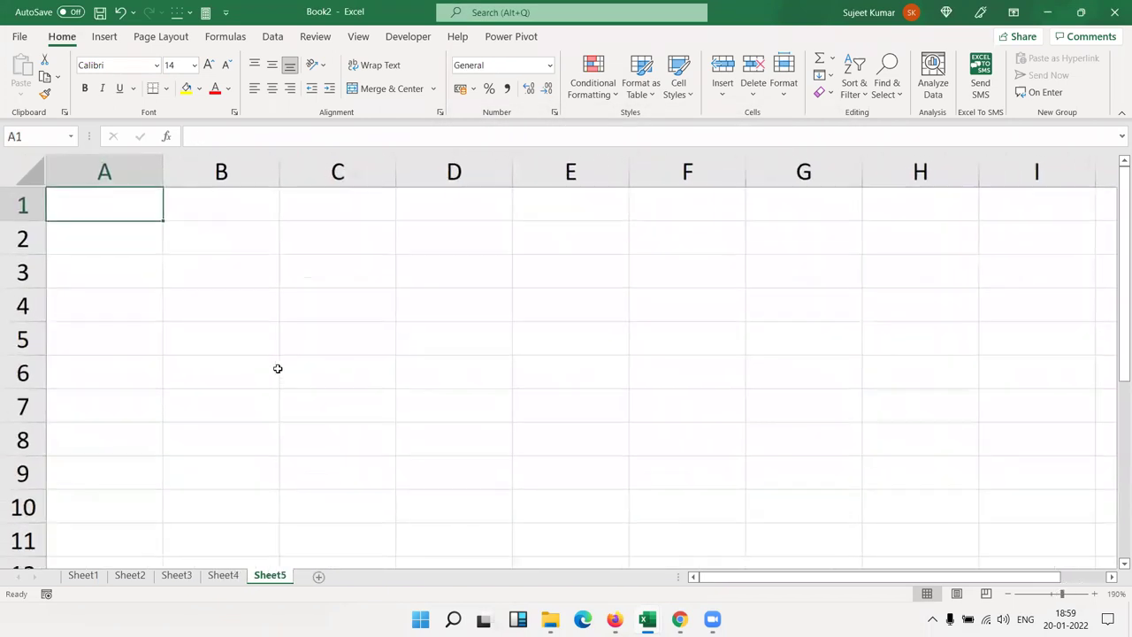
ctrl+scroll(277, 368, up, 5)
ctrl+scroll(278, 372, up, 4)
click(276, 306)
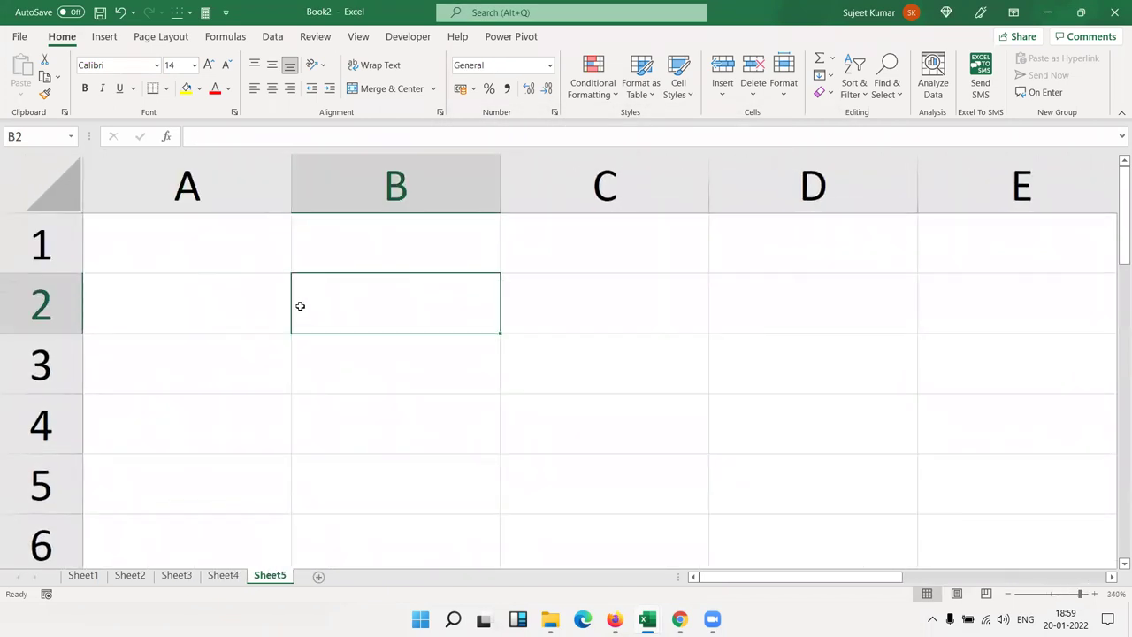
click(230, 256)
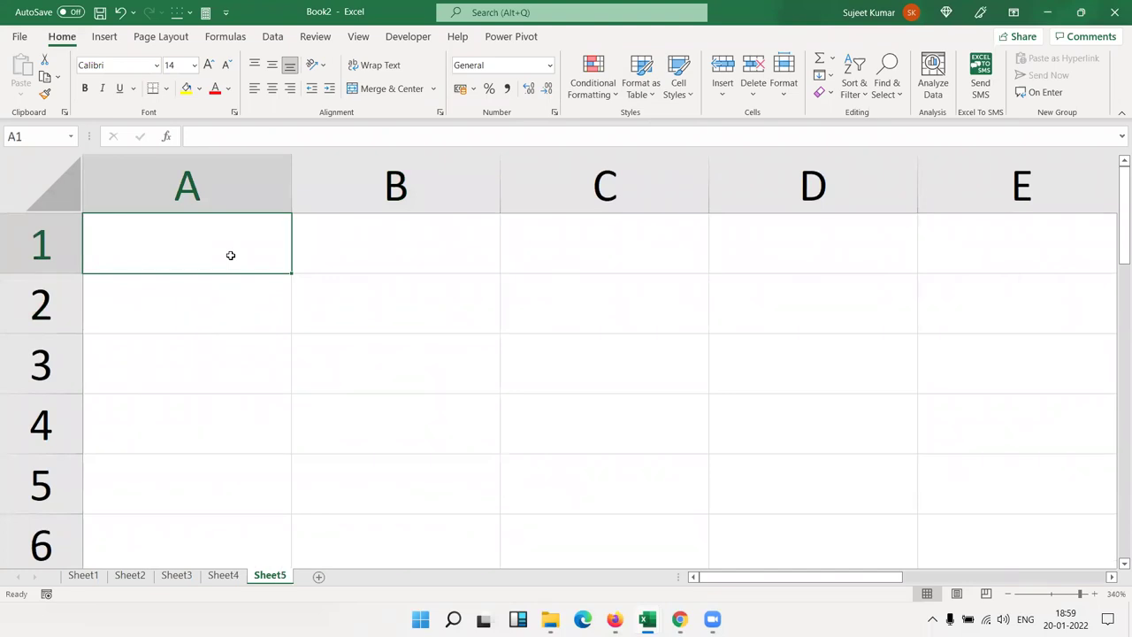
key(ctrl+semicolon)
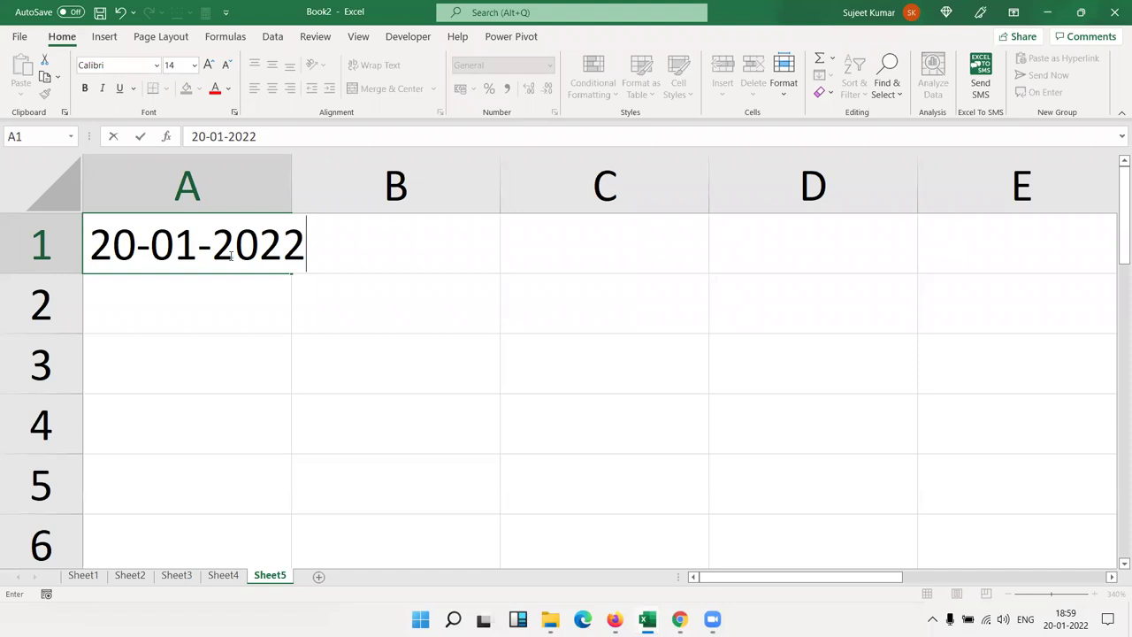
key(Return)
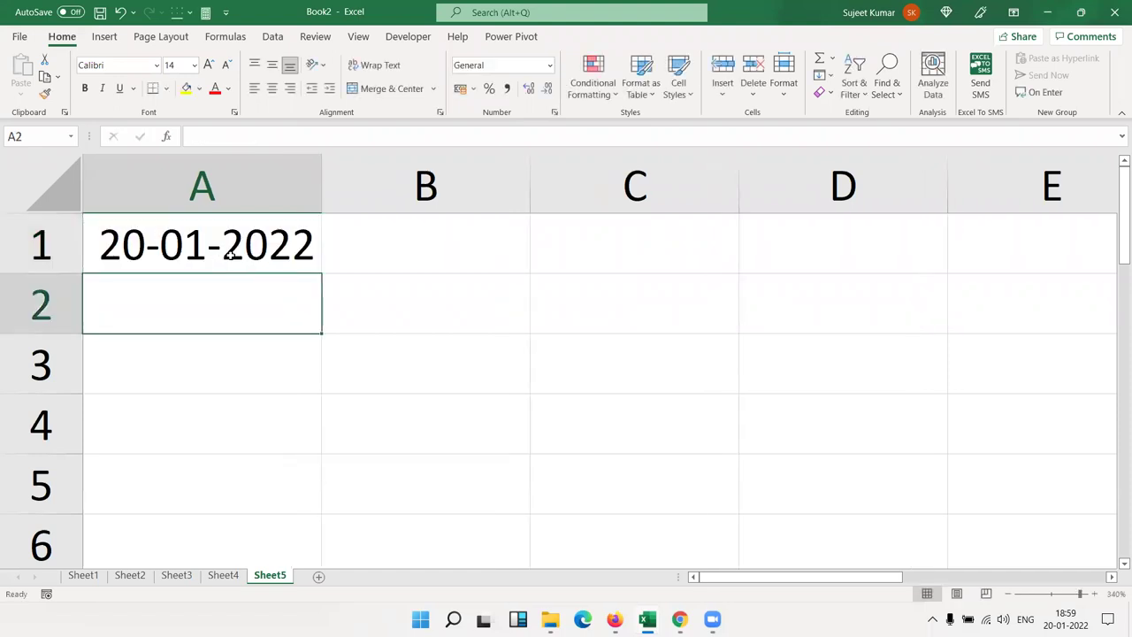
click(229, 255)
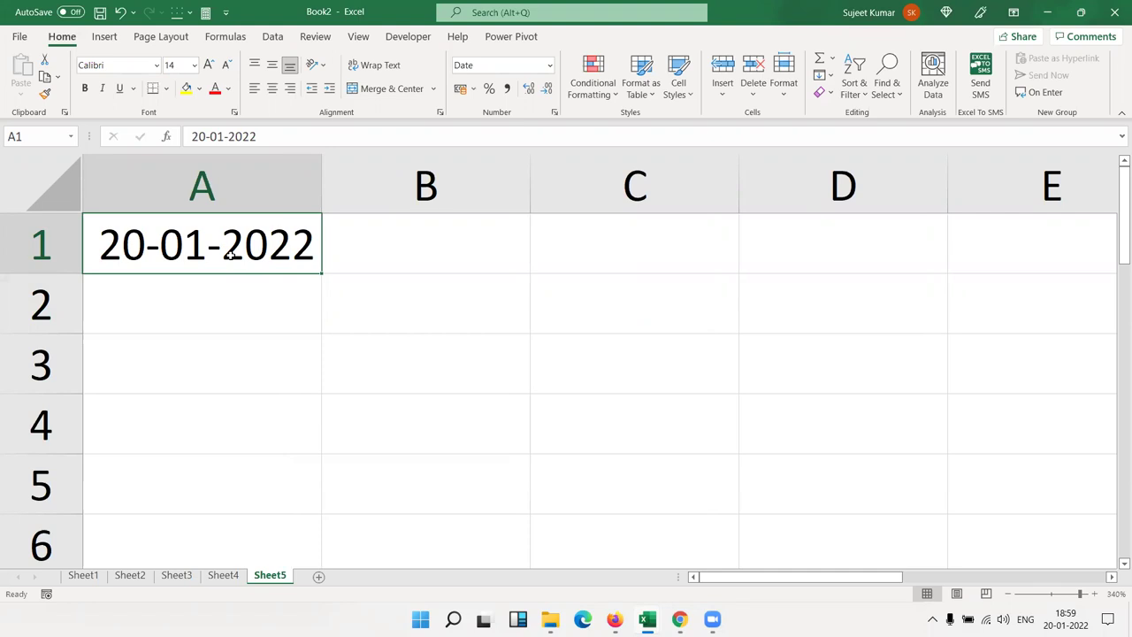
click(549, 66)
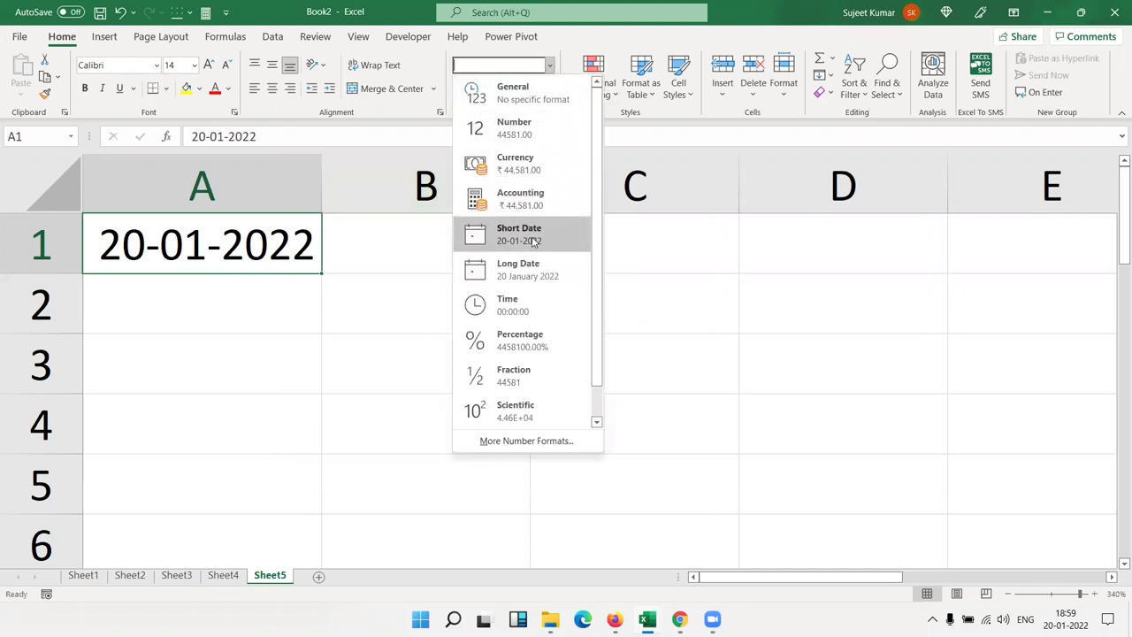
click(527, 281)
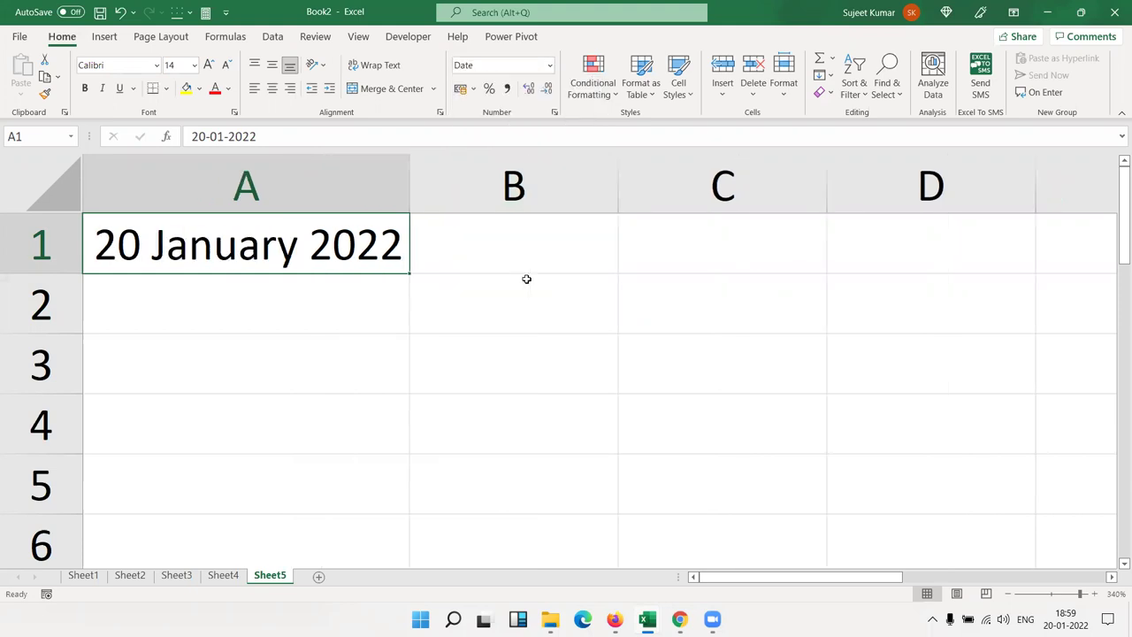
click(549, 65)
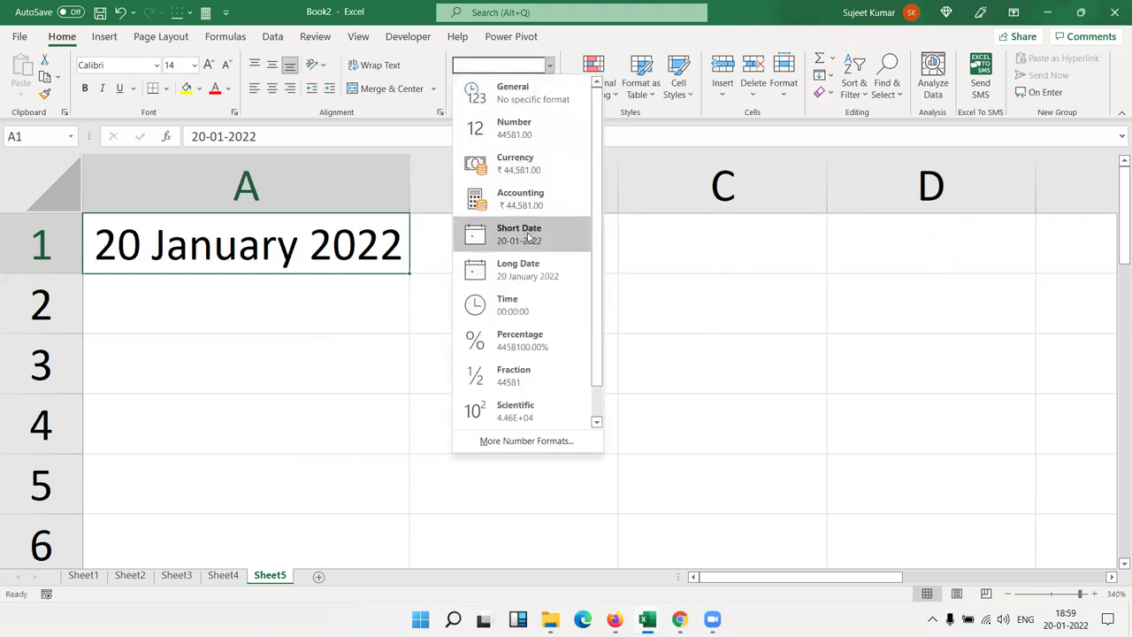
click(531, 232)
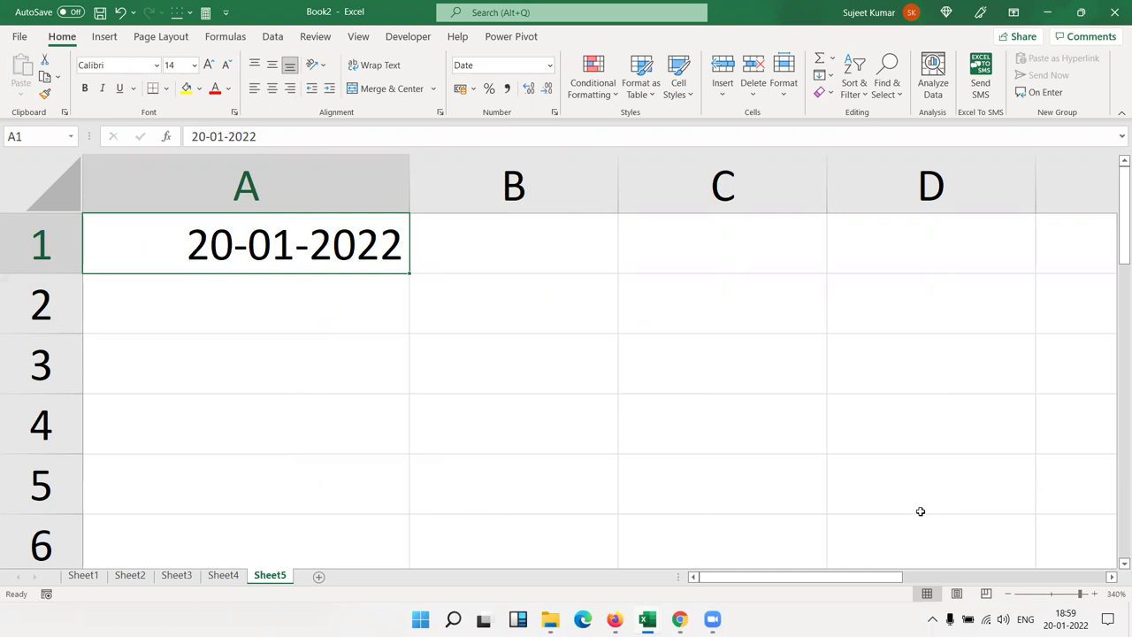
key(ctrl+shift+3)
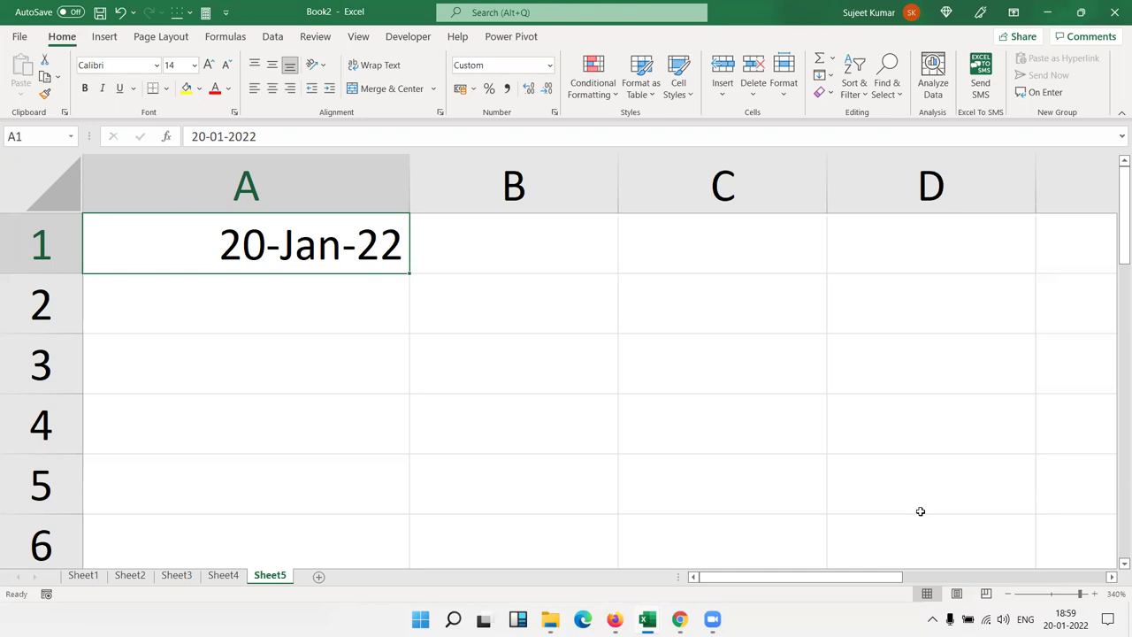
key(ctrl+z)
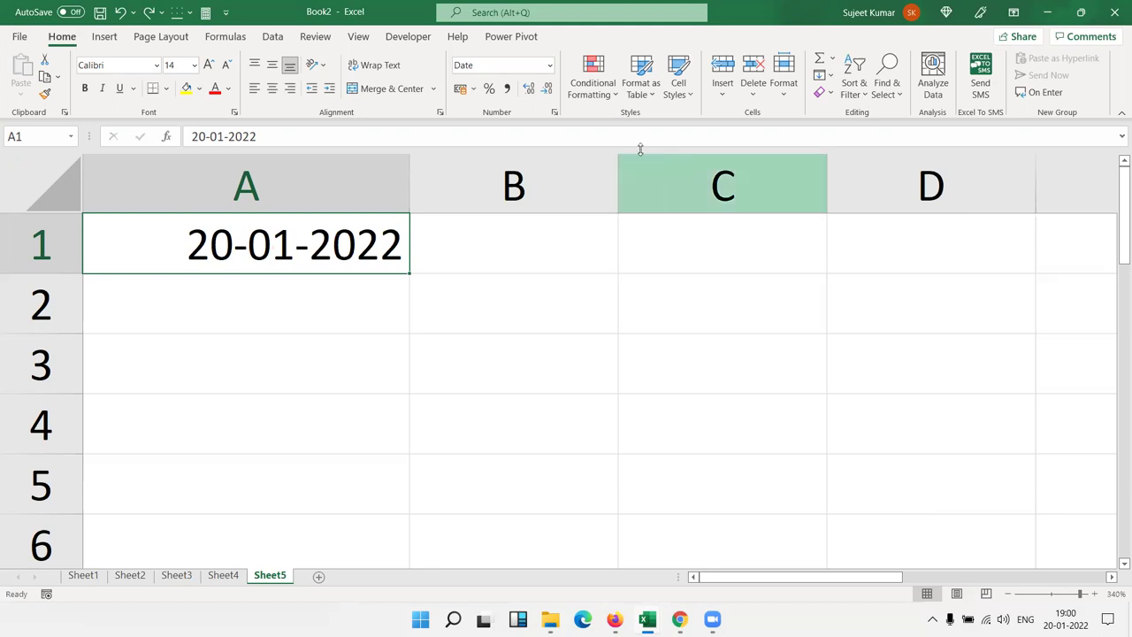
click(554, 112)
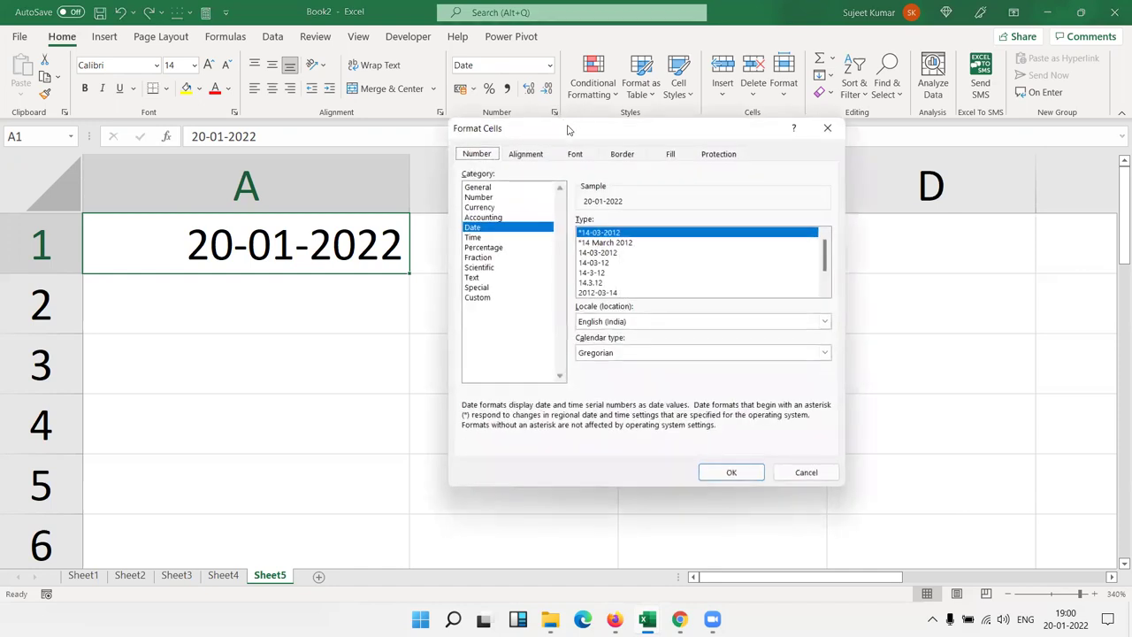
mouse_move(573, 134)
mouse_down()
mouse_move(617, 123)
mouse_move(608, 188)
mouse_up()
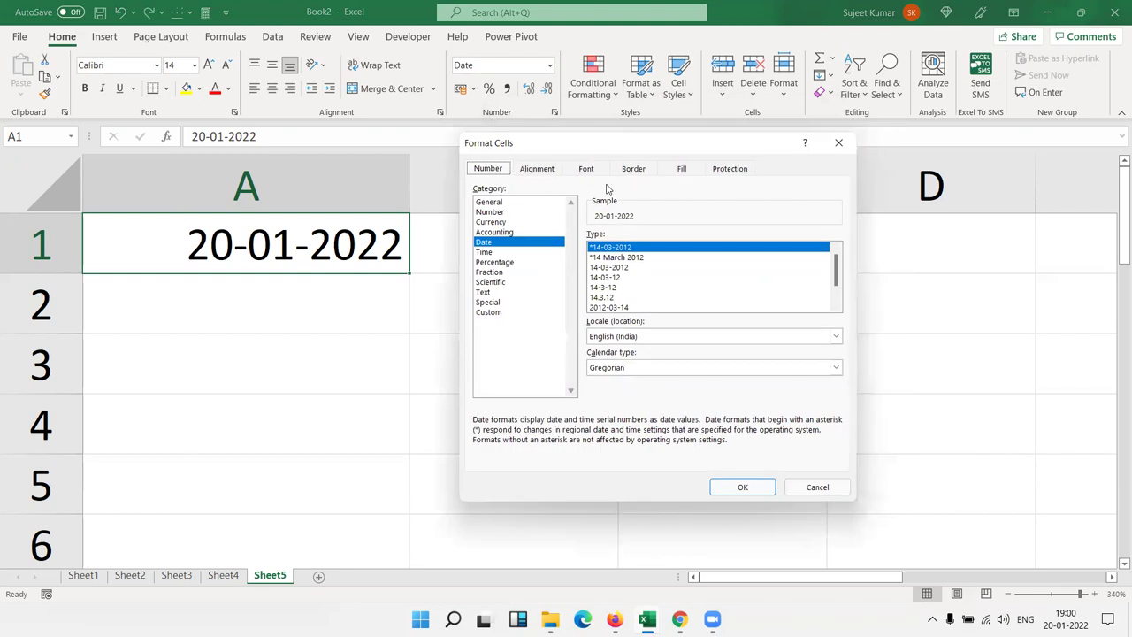
click(607, 256)
click(608, 269)
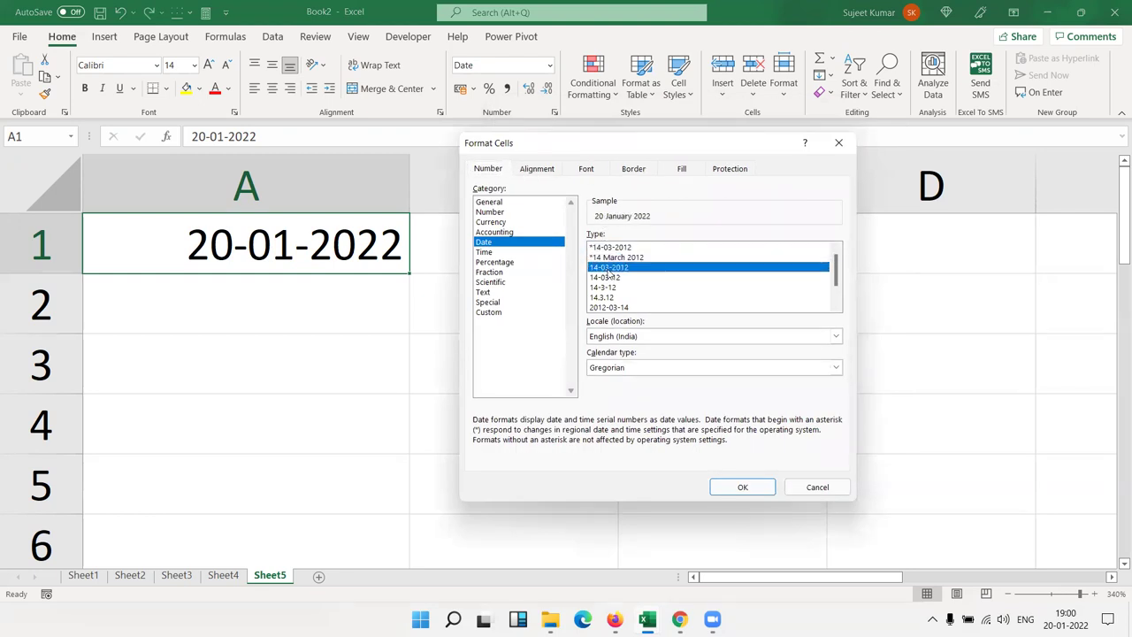
click(608, 277)
click(611, 297)
click(613, 307)
click(613, 307)
click(613, 297)
click(613, 307)
click(612, 297)
click(611, 287)
click(609, 277)
click(609, 258)
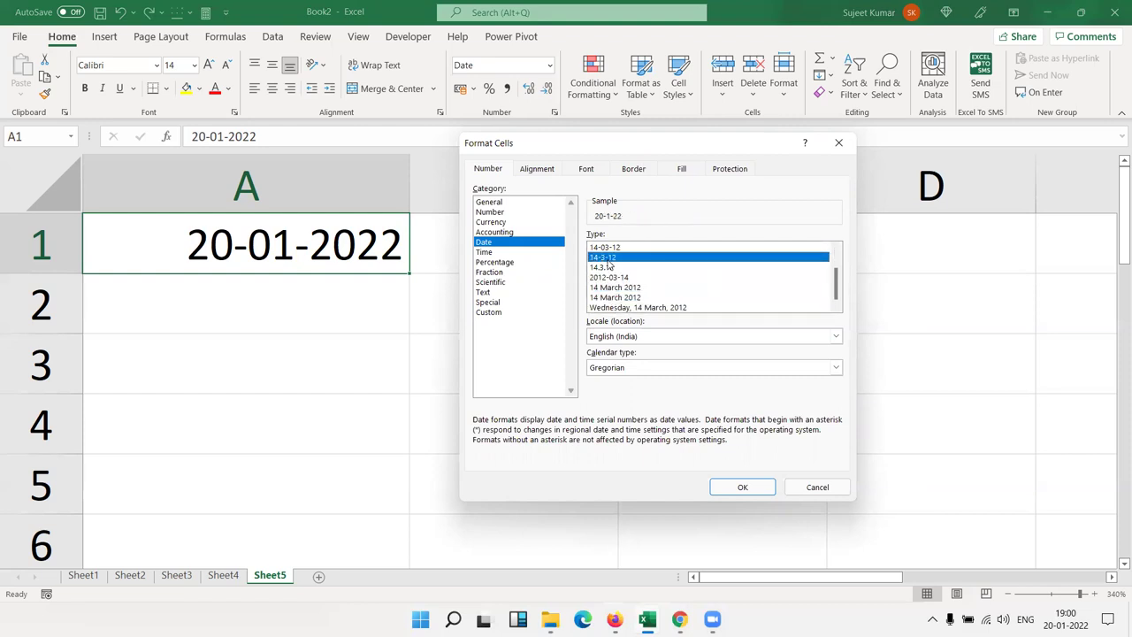
click(614, 268)
scroll(613, 277, up, 1)
click(614, 267)
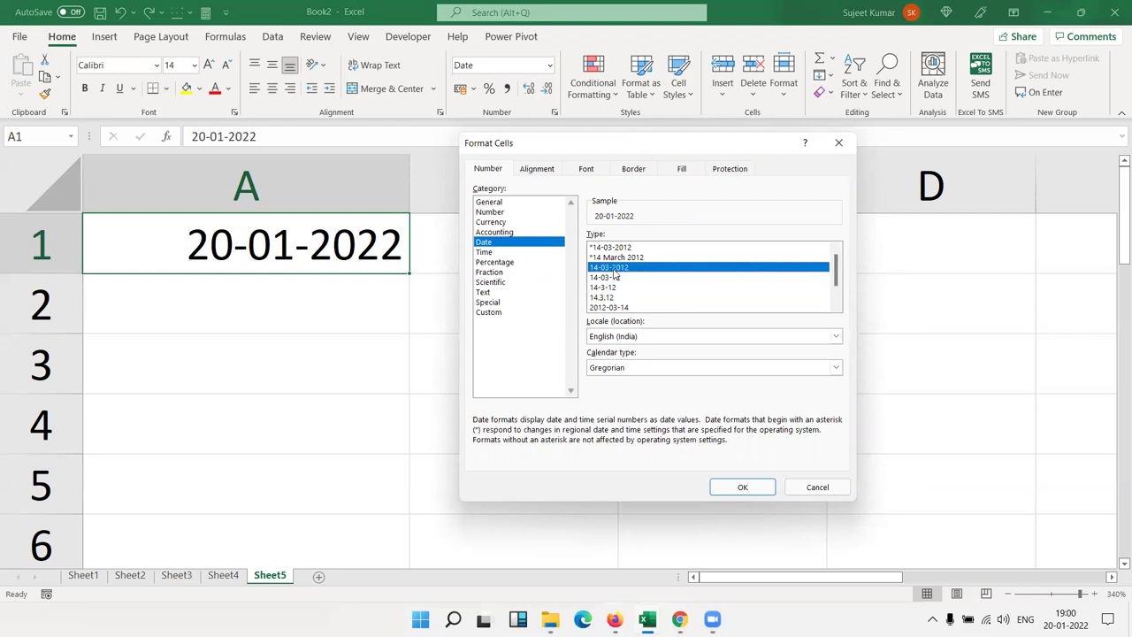
click(648, 337)
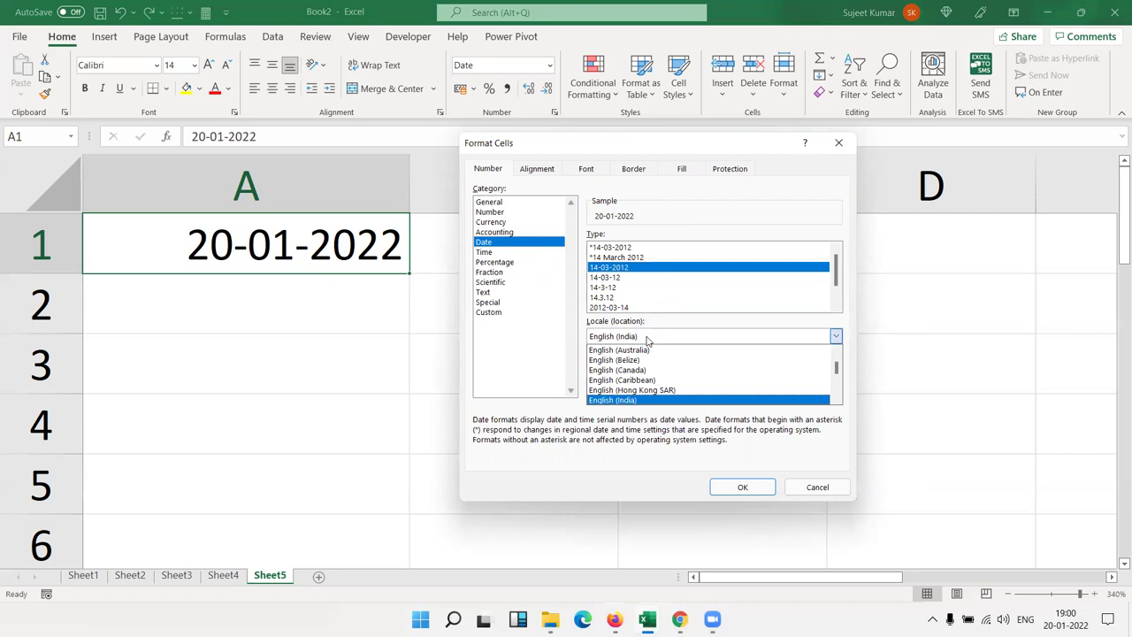
key(Down)
key(Down)
key(Down)
key(Down)
key(Down)
key(Down)
key(Down)
key(Down)
key(Down)
key(Down)
key(Down)
key(Up)
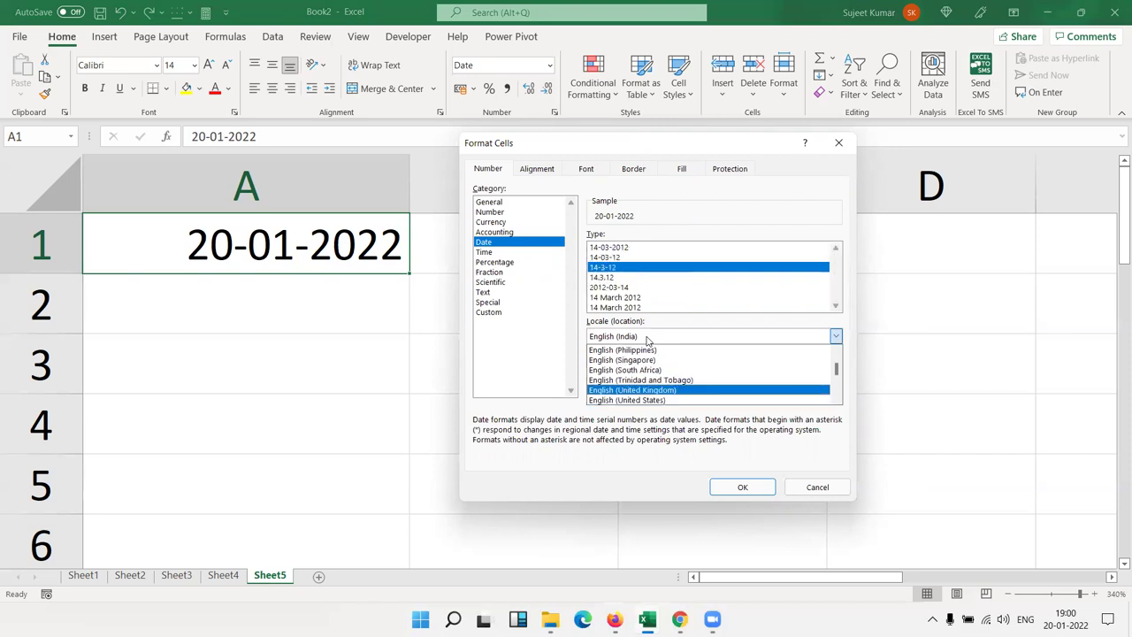
key(Down)
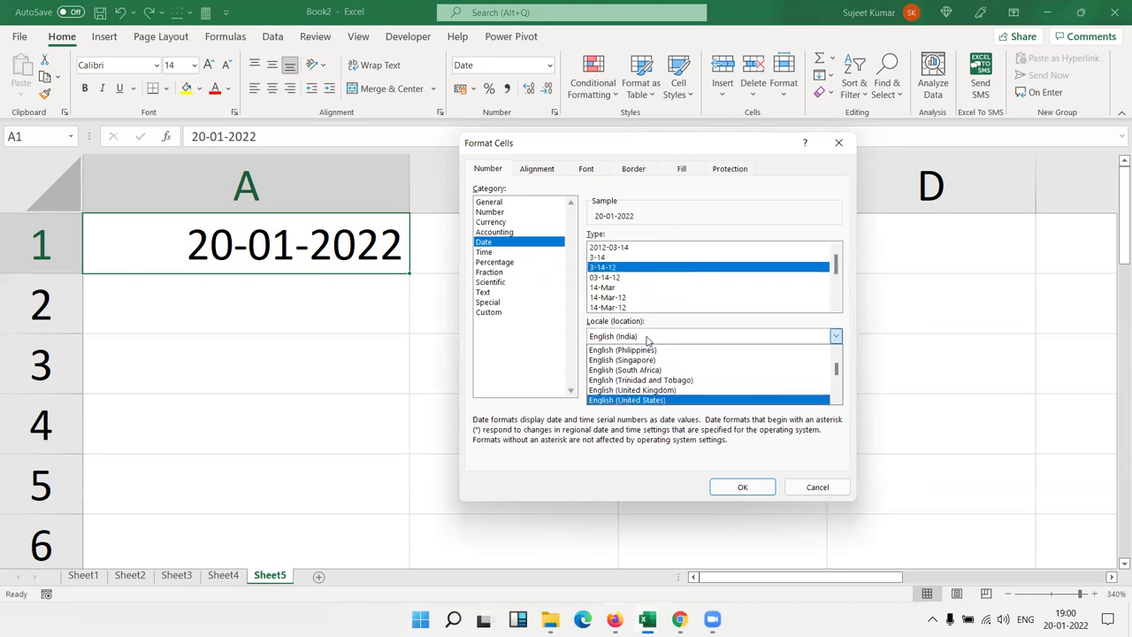
key(Return)
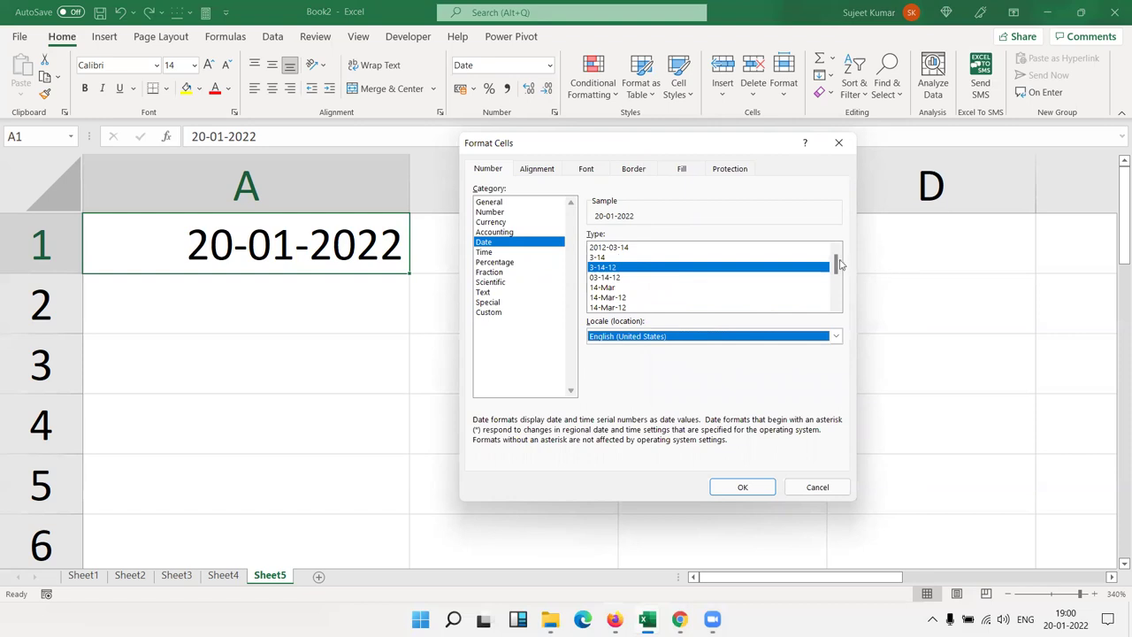
drag(841, 264, 835, 308)
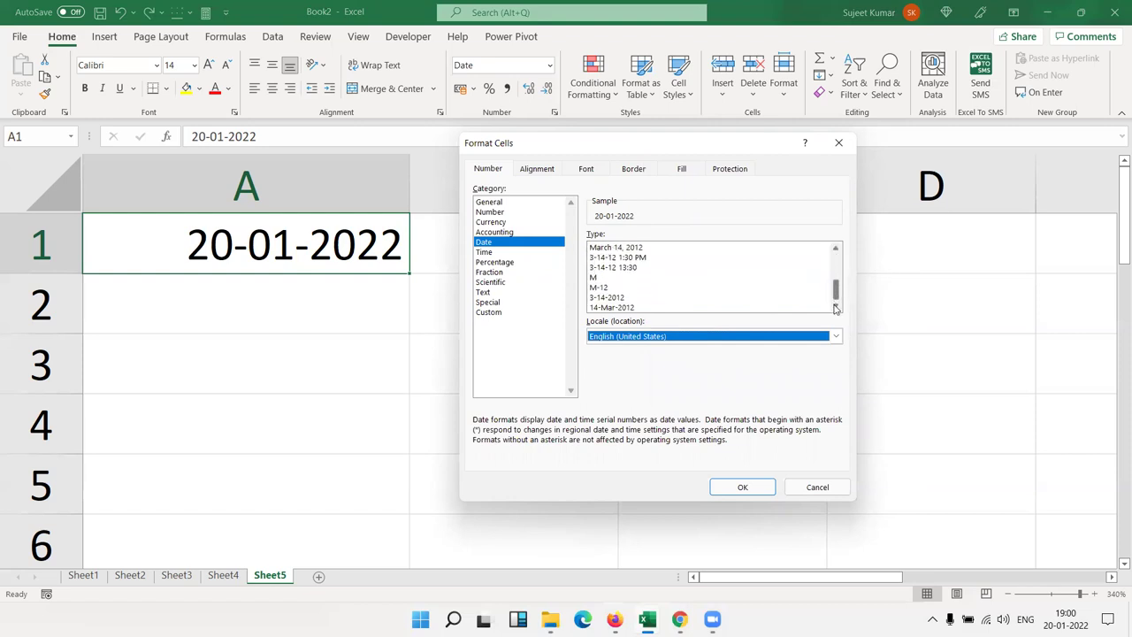
scroll(835, 301, up, 3)
click(738, 341)
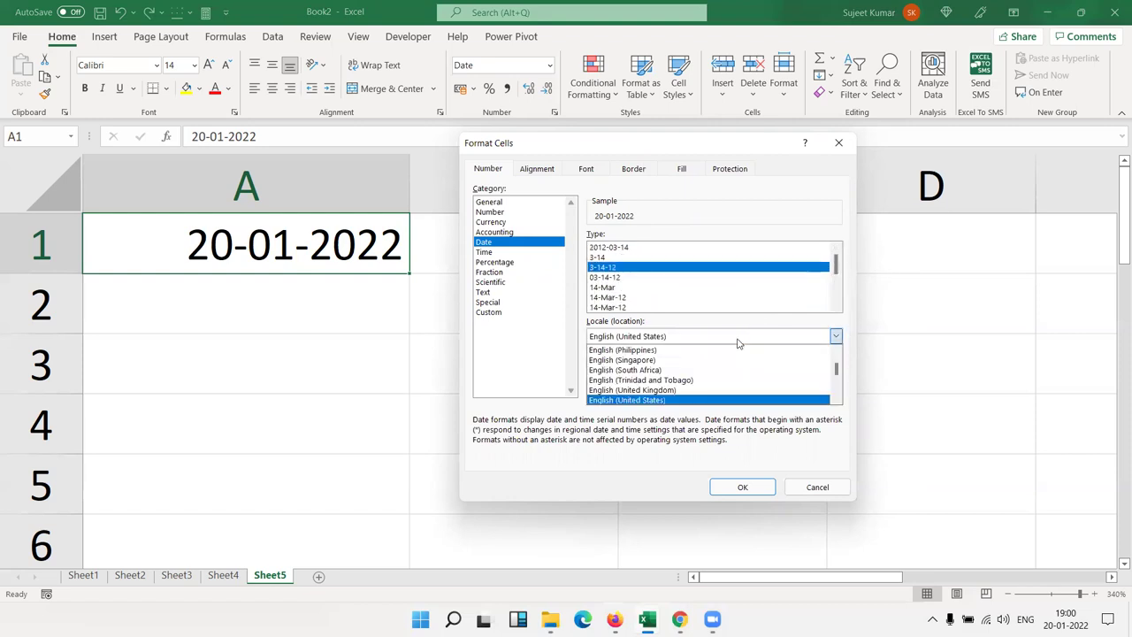
text(hi)
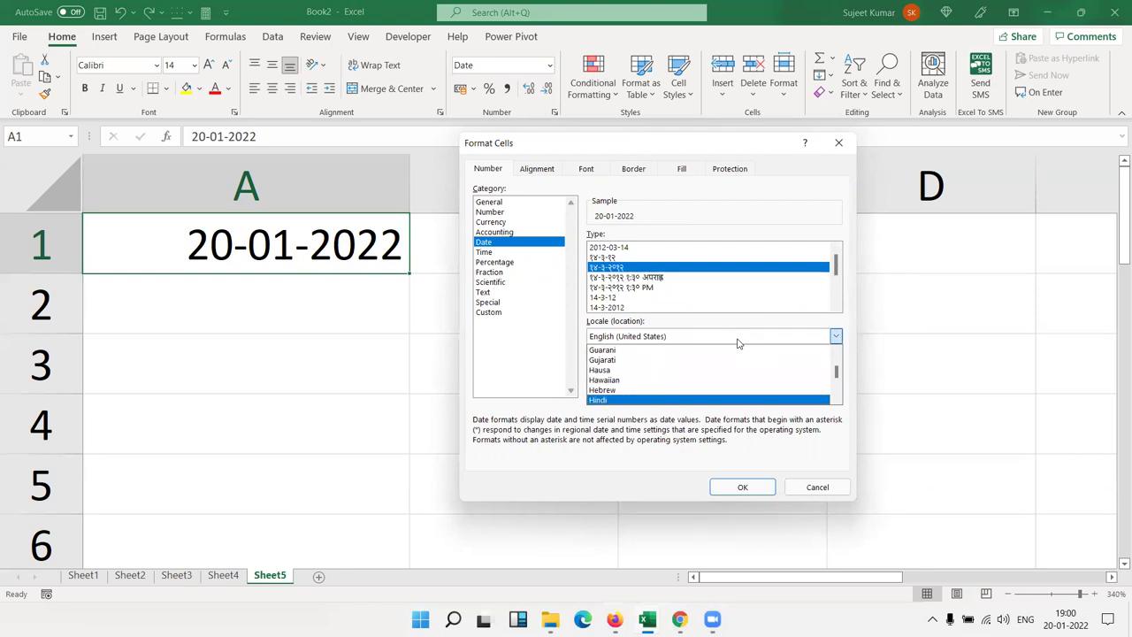
key(Return)
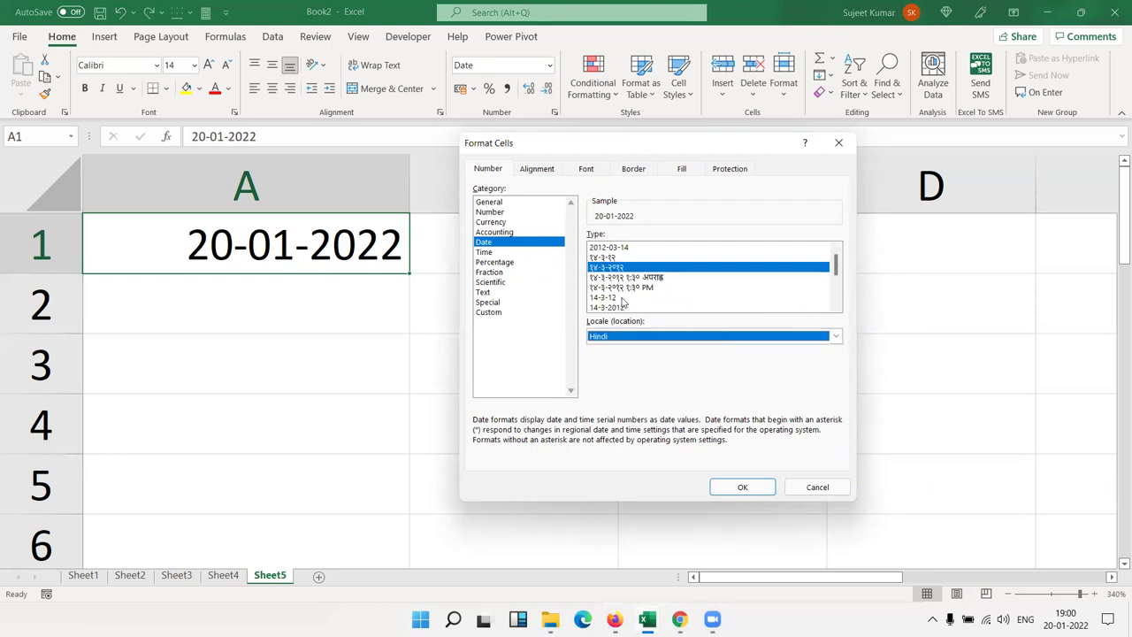
click(625, 271)
click(621, 261)
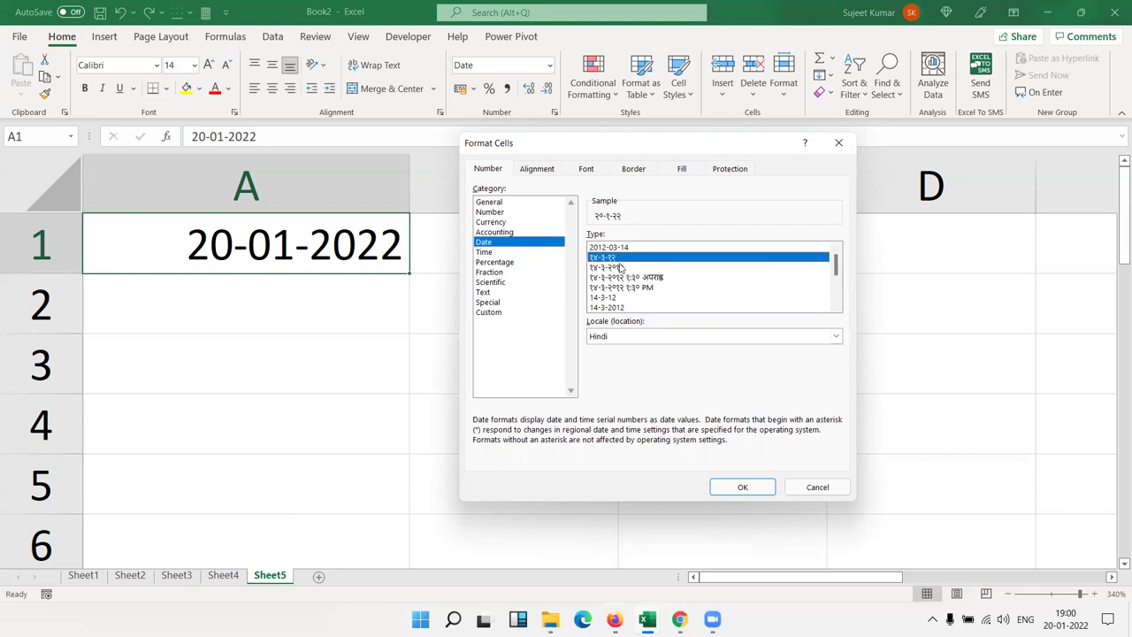
click(623, 278)
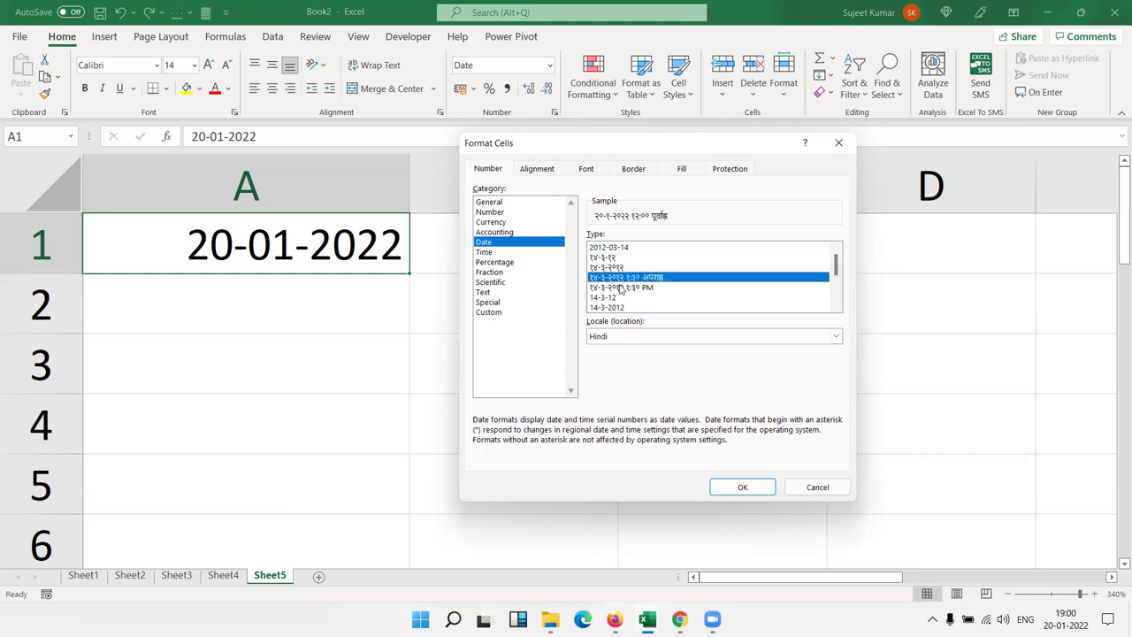
click(622, 287)
click(617, 308)
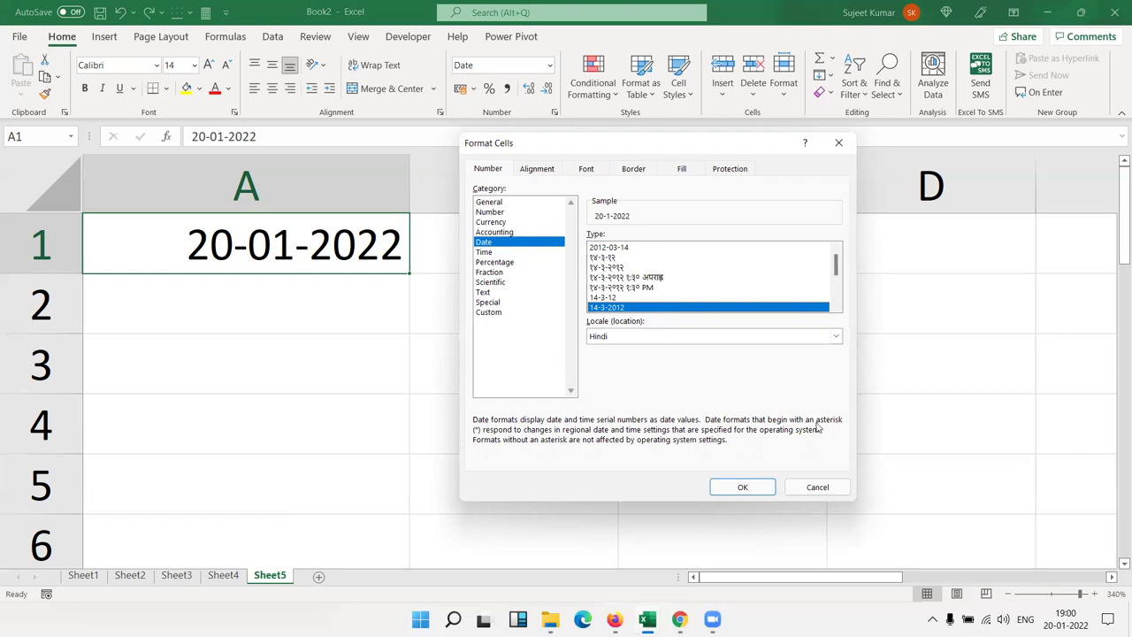
click(818, 486)
click(503, 320)
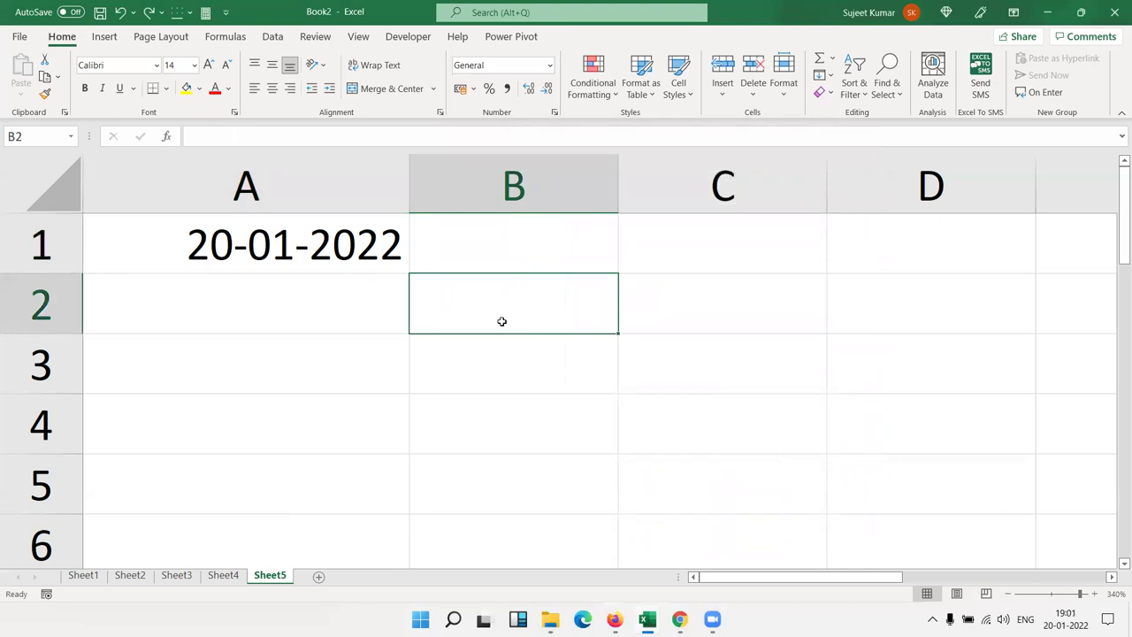
Insert the current time, 19:01, into cell B2 with Ctrl+Shift+;.
key(ctrl+semicolon)
key(Escape)
key(ctrl+shift+semicolon)
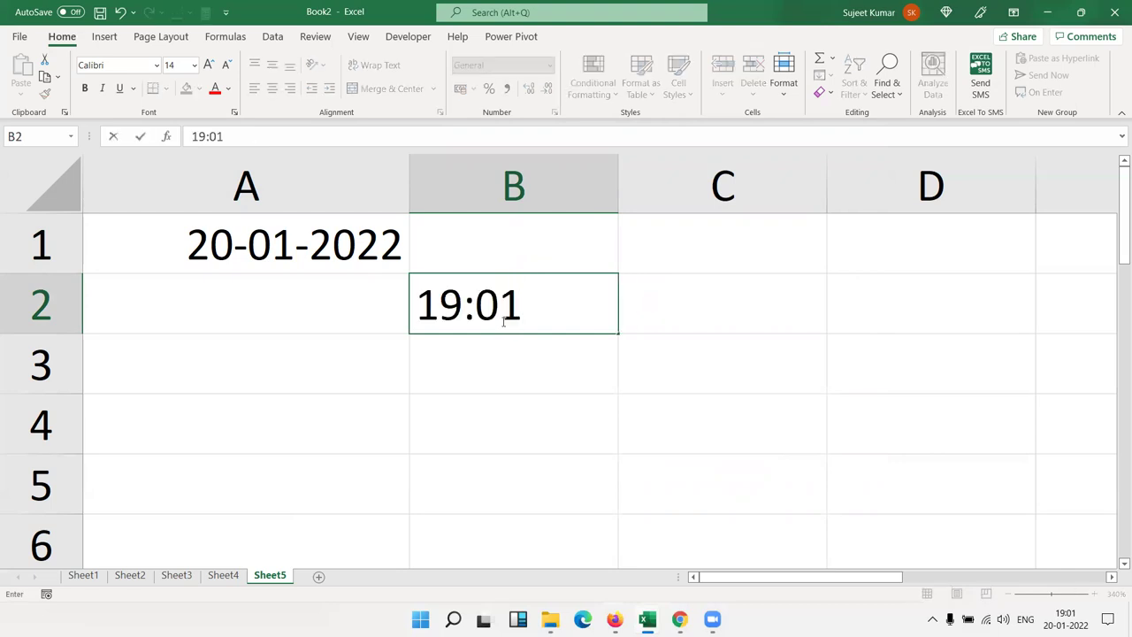
key(Return)
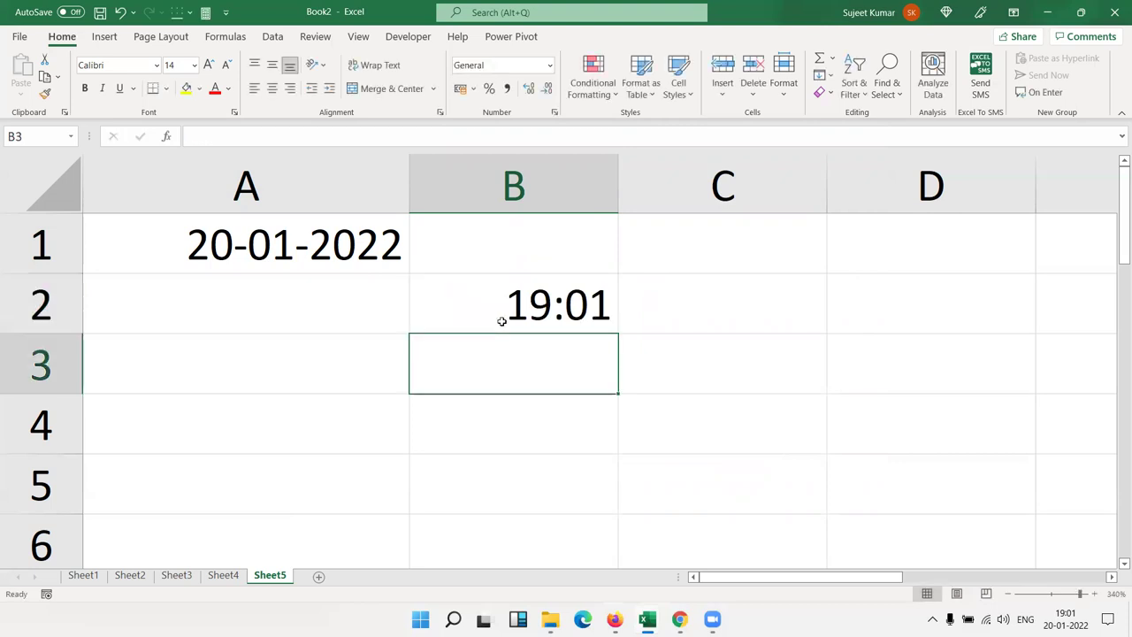
click(502, 321)
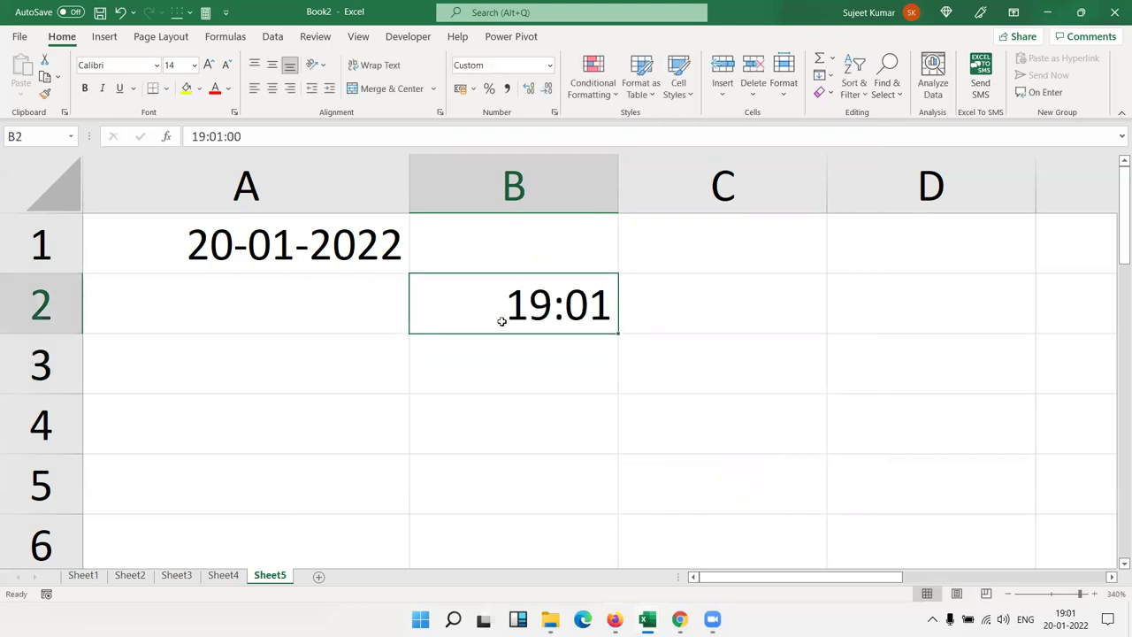
Review the Time formats, show B2 as General (0.792361), then undo back to 19:01.
click(555, 111)
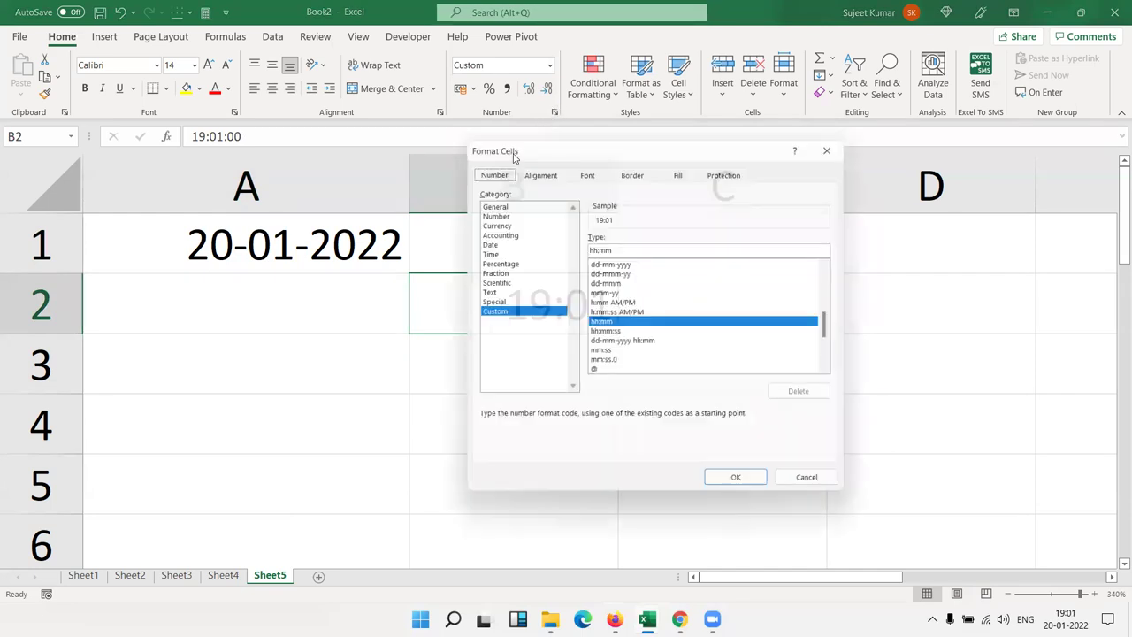
drag(559, 150, 725, 127)
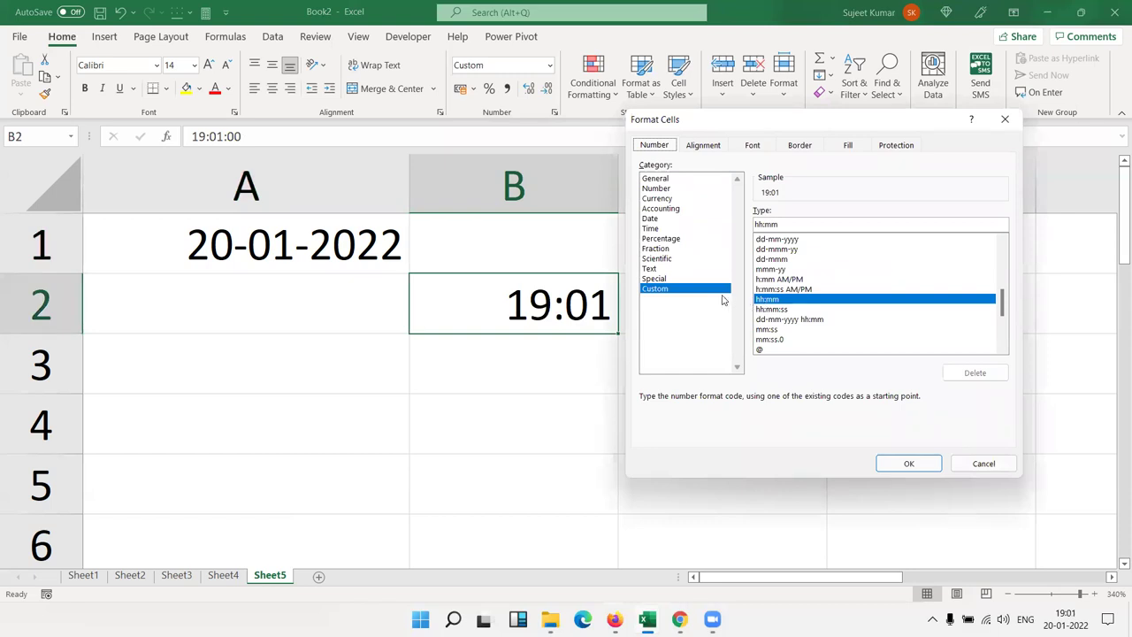
click(652, 229)
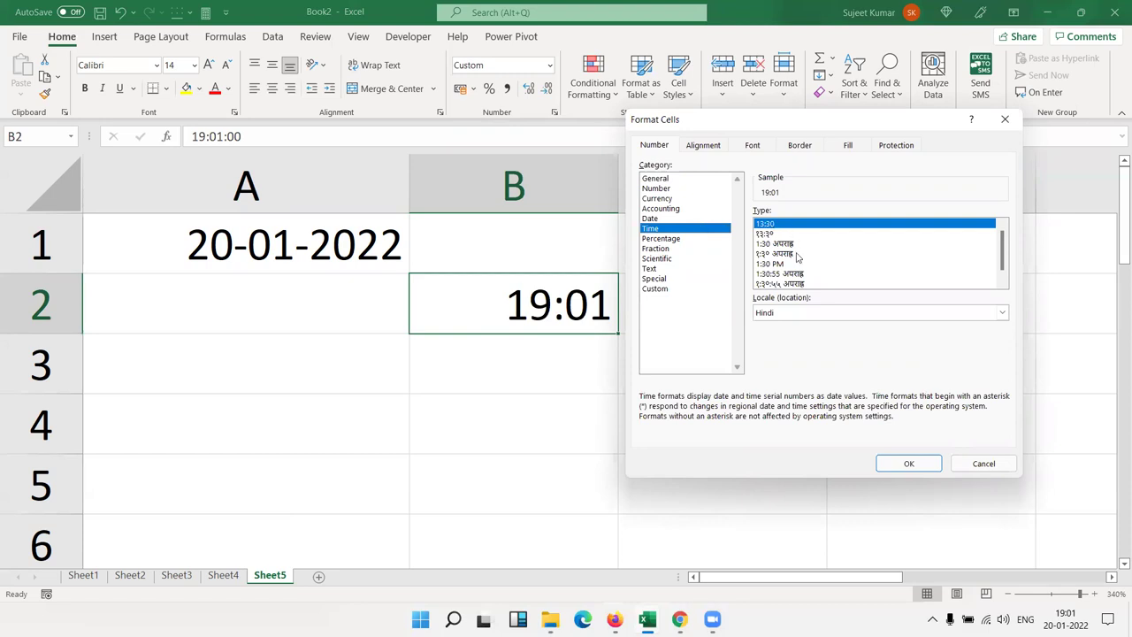
click(983, 465)
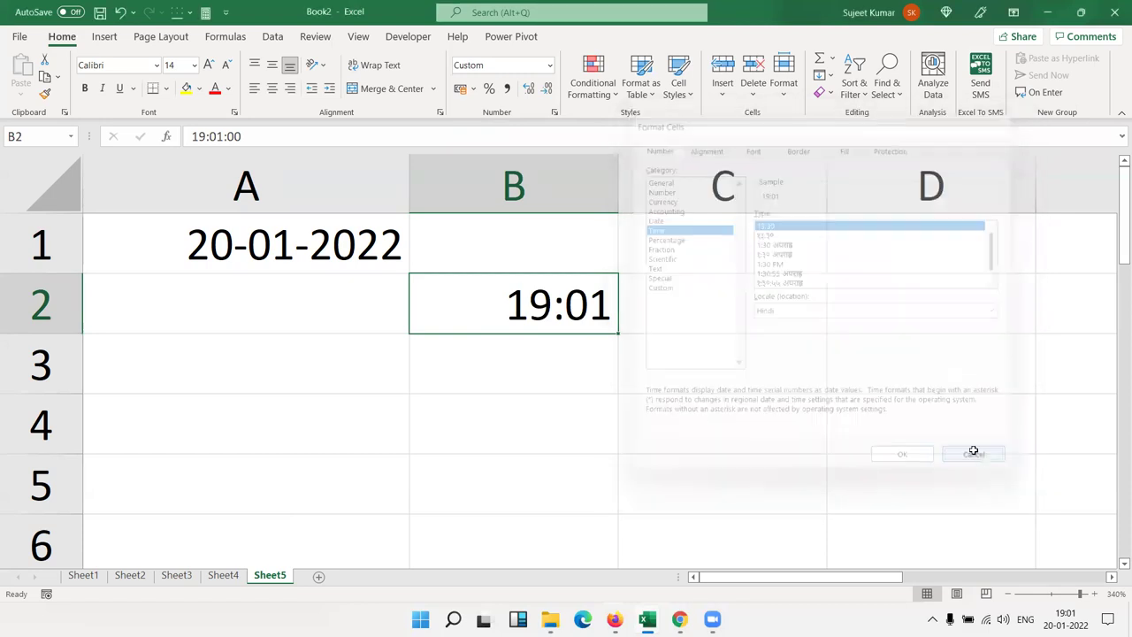
click(550, 66)
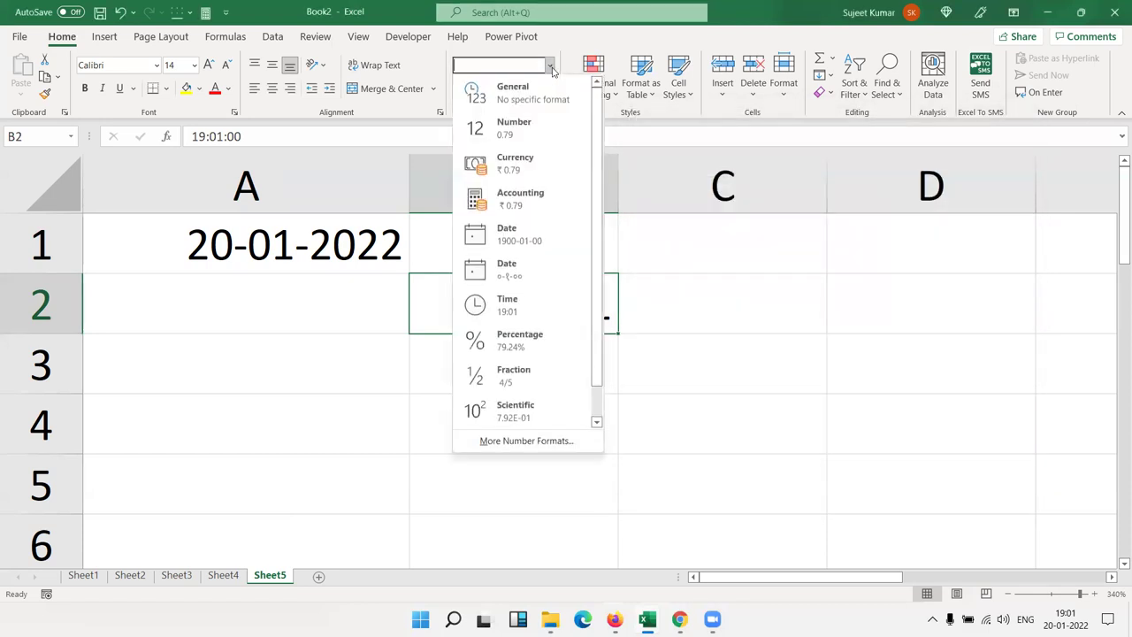
click(536, 318)
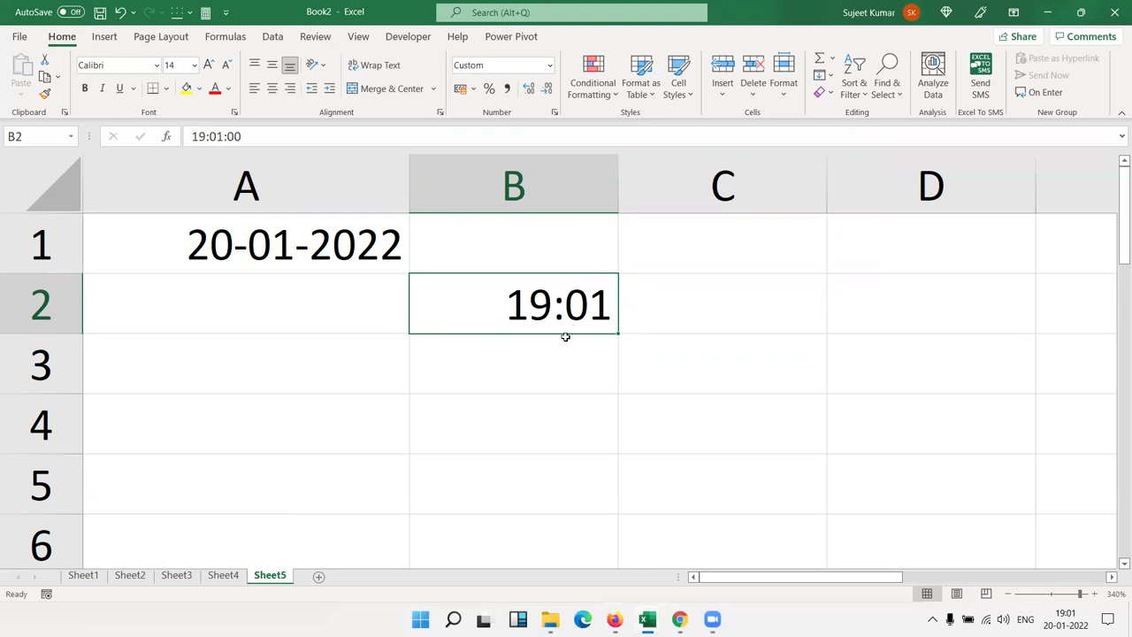
click(547, 68)
click(535, 91)
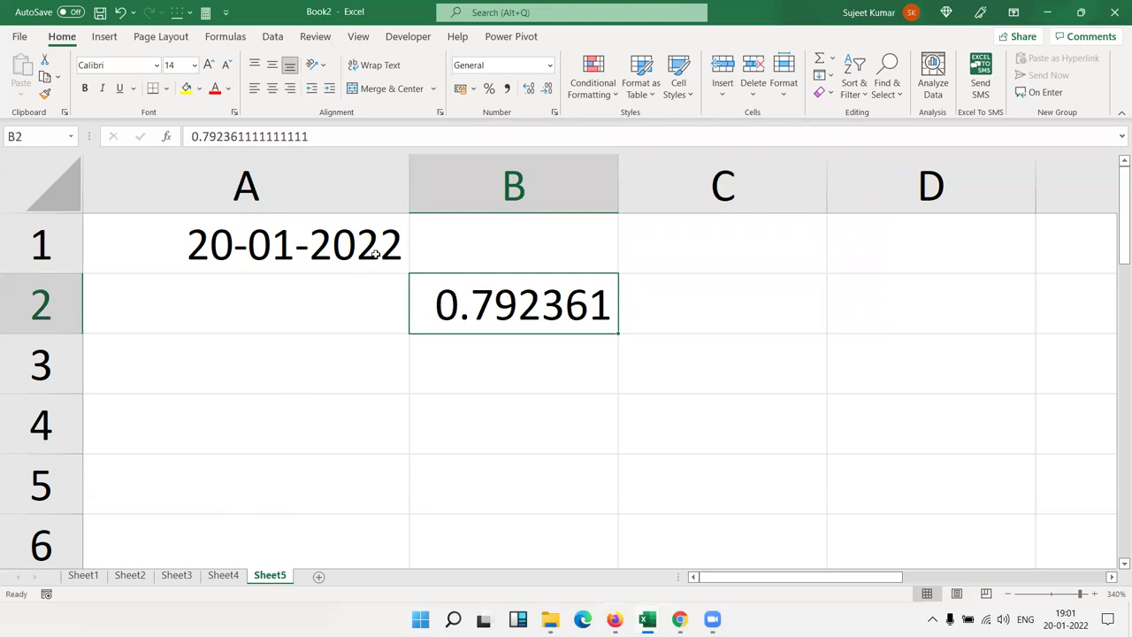
click(549, 68)
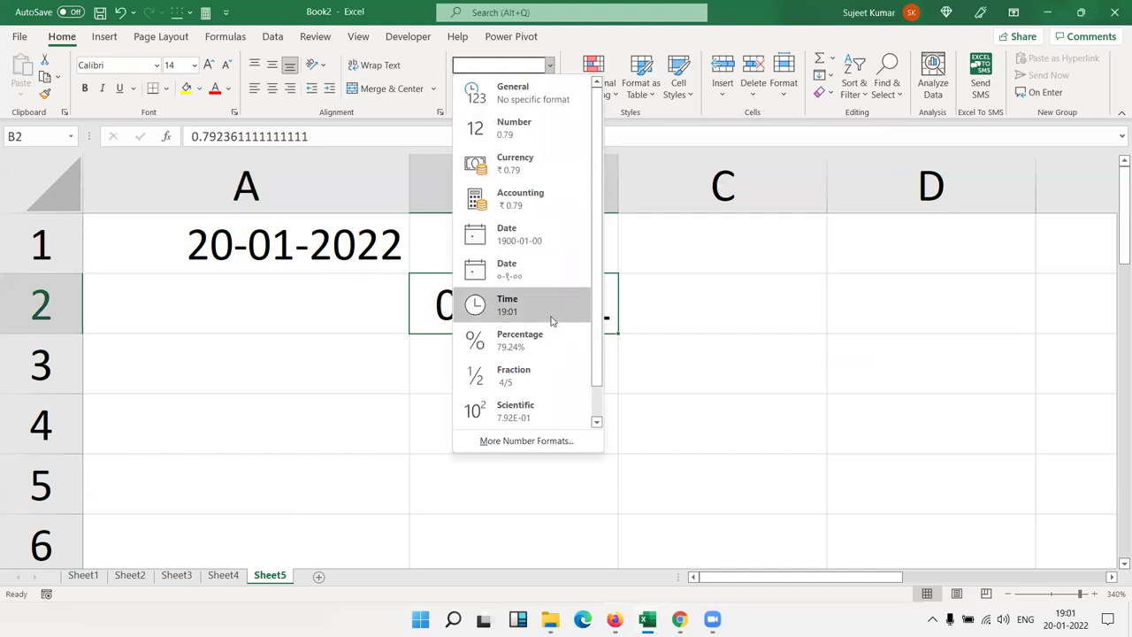
key(Escape)
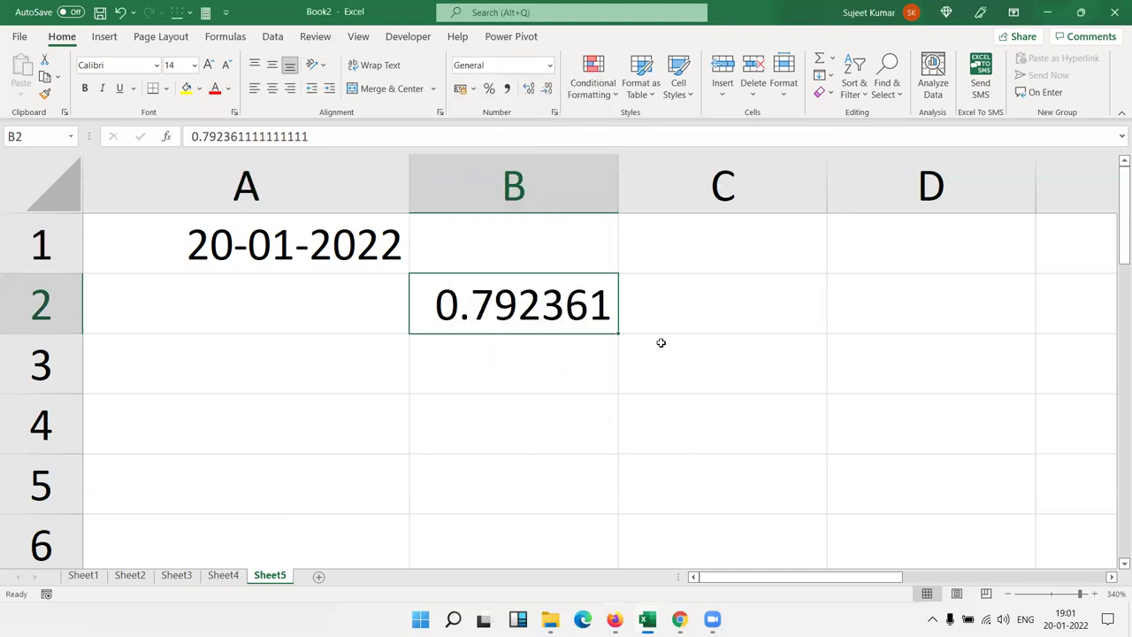
key(ctrl+shift+2)
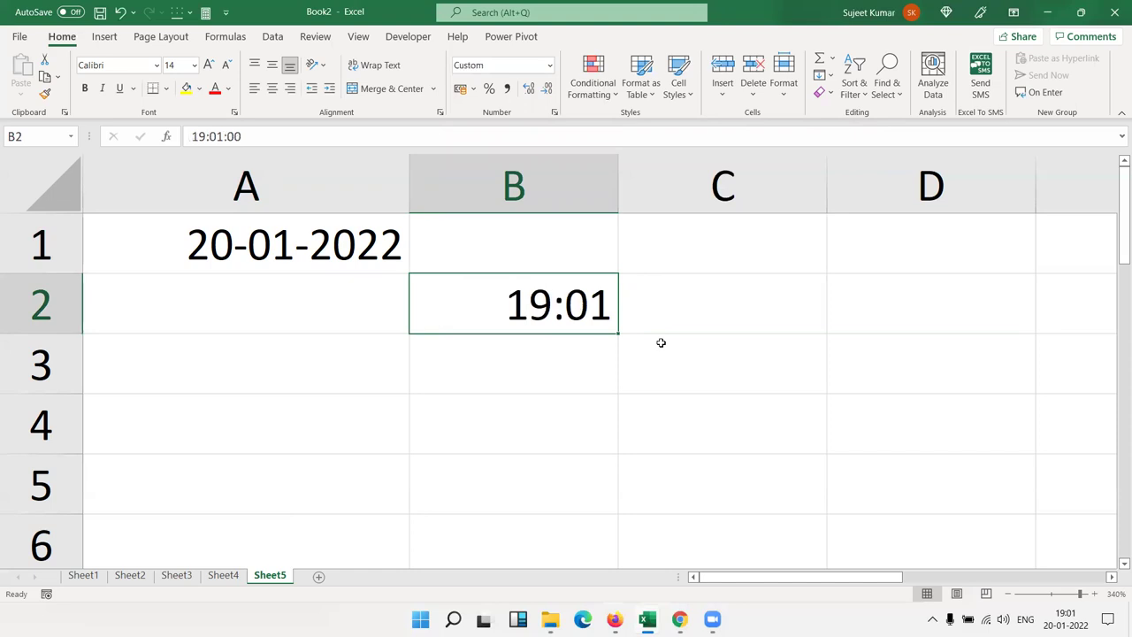
In Format Cells Time, choose the English (United States) locale and preview the 1:30 PM type.
click(555, 115)
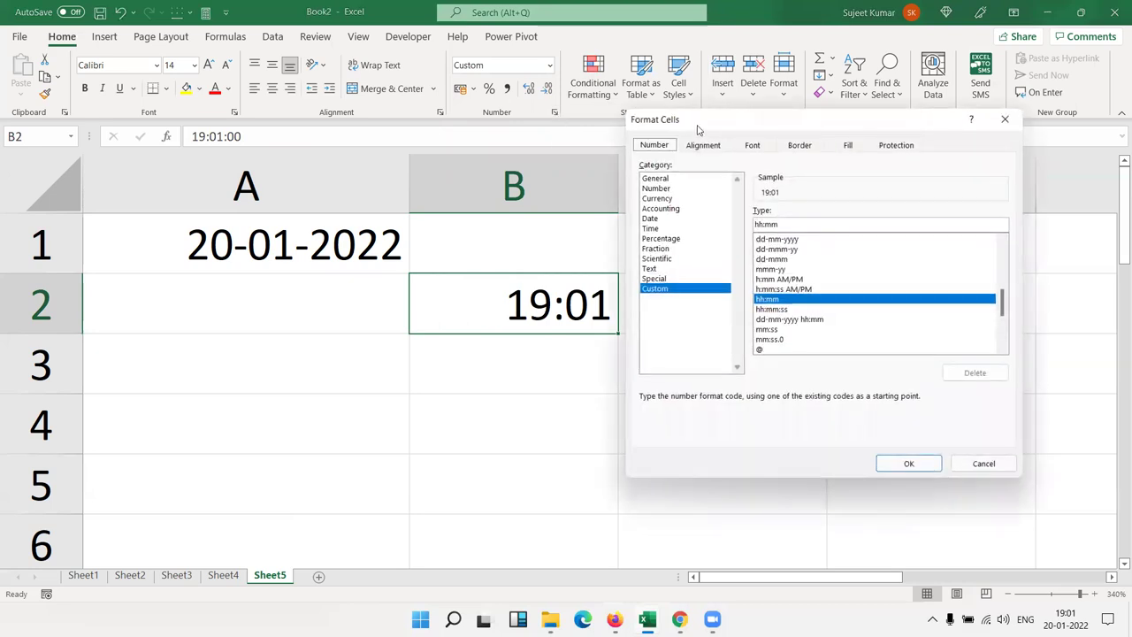
drag(698, 125, 775, 92)
click(746, 196)
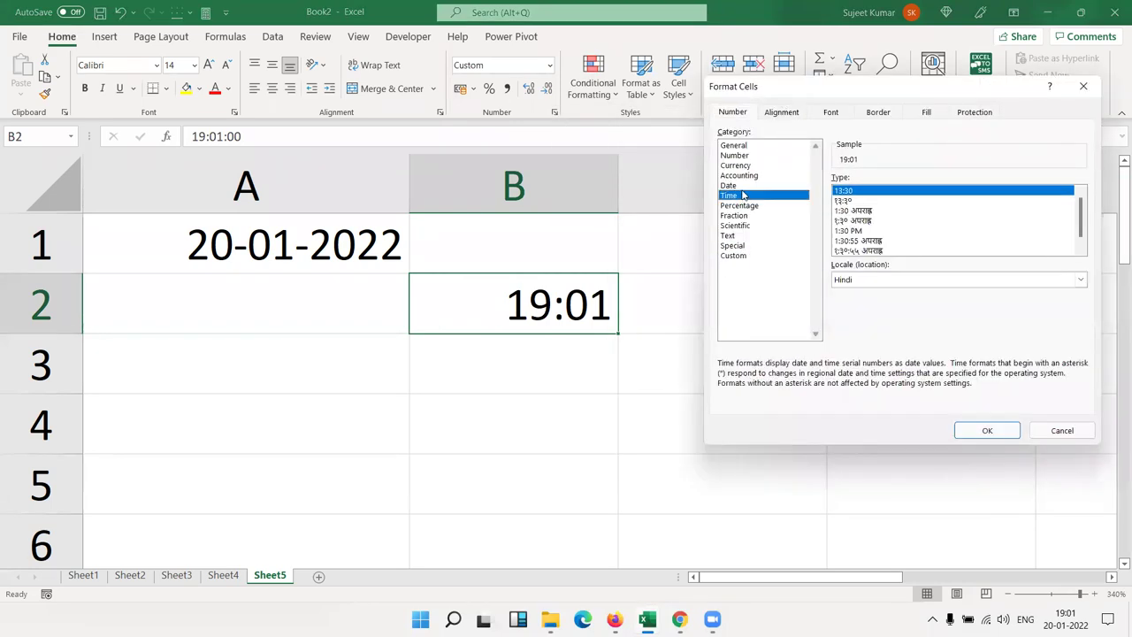
click(1080, 280)
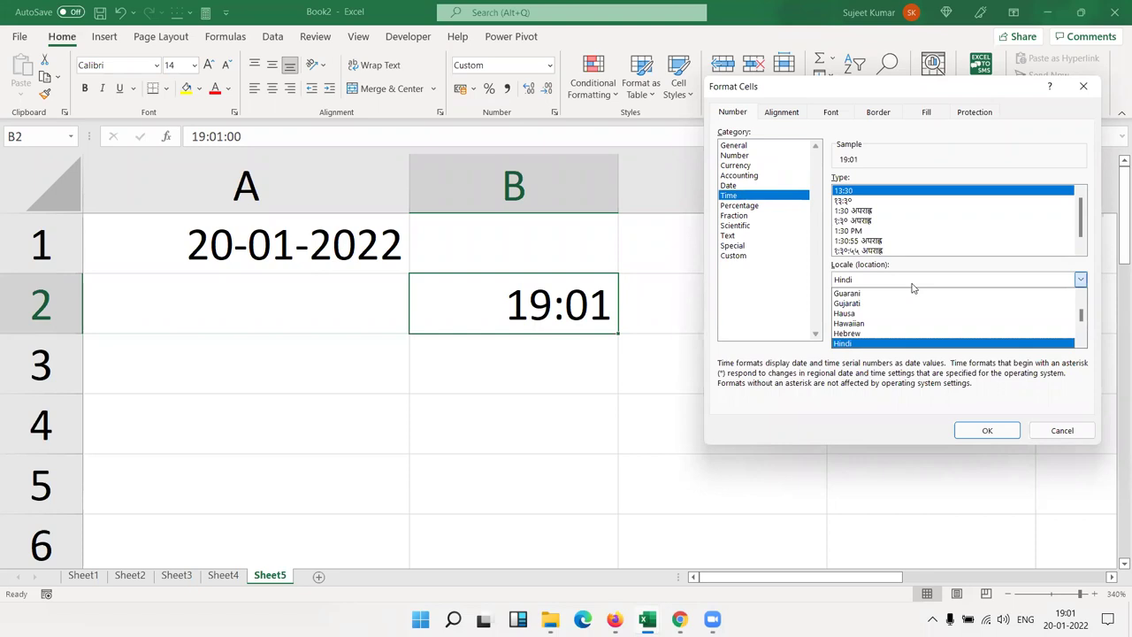
key(Home)
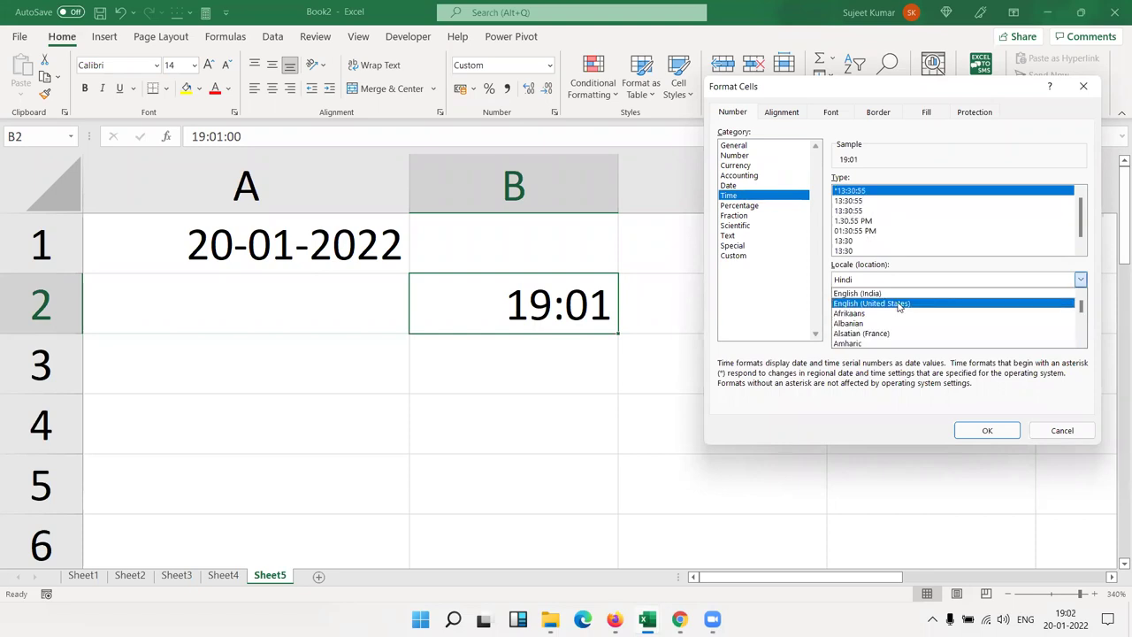
click(901, 303)
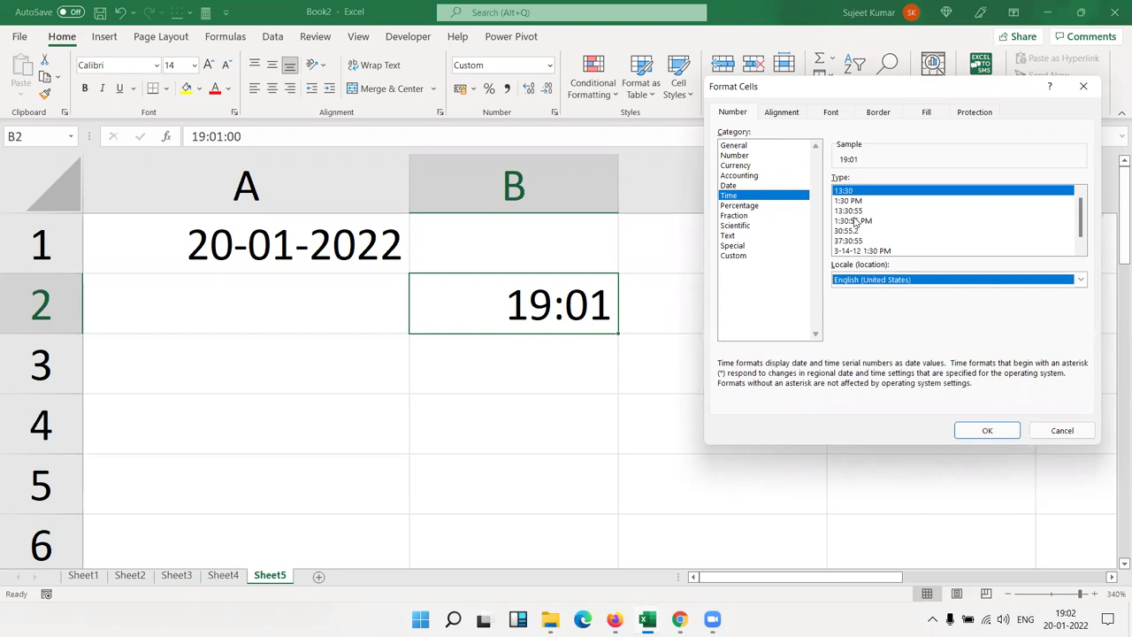
click(854, 220)
click(849, 212)
click(846, 231)
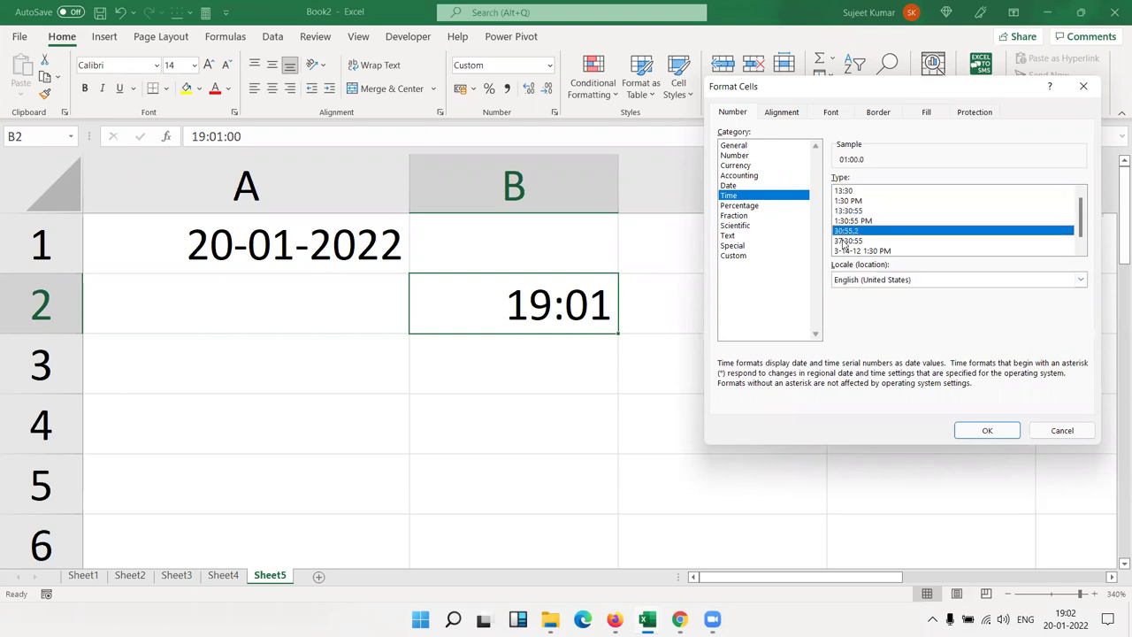
click(845, 241)
click(847, 201)
click(848, 192)
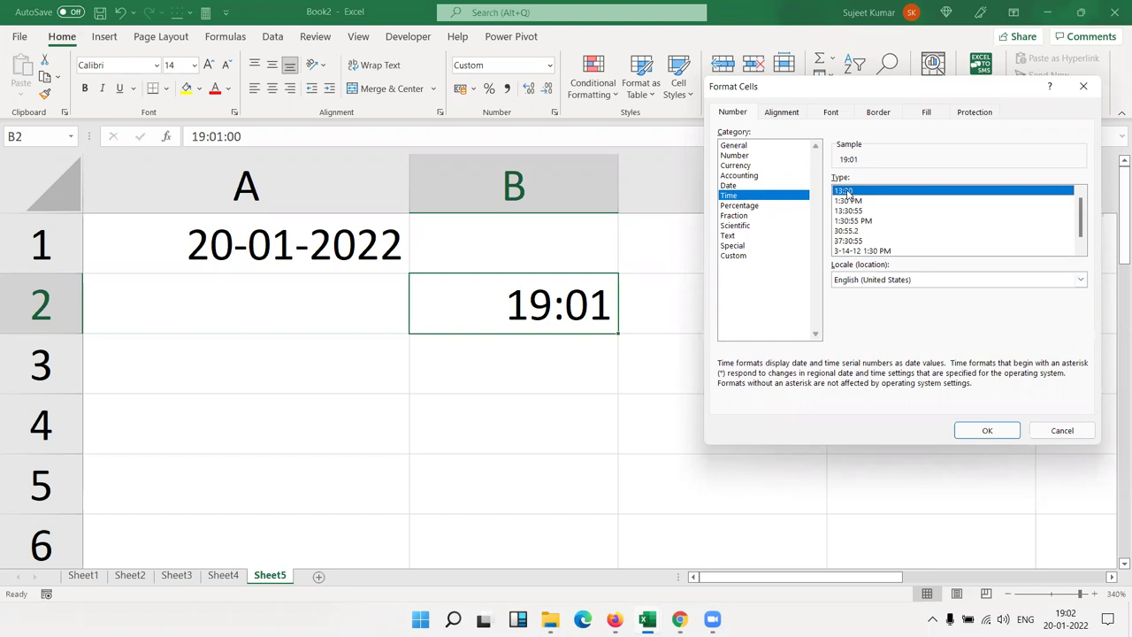
click(849, 201)
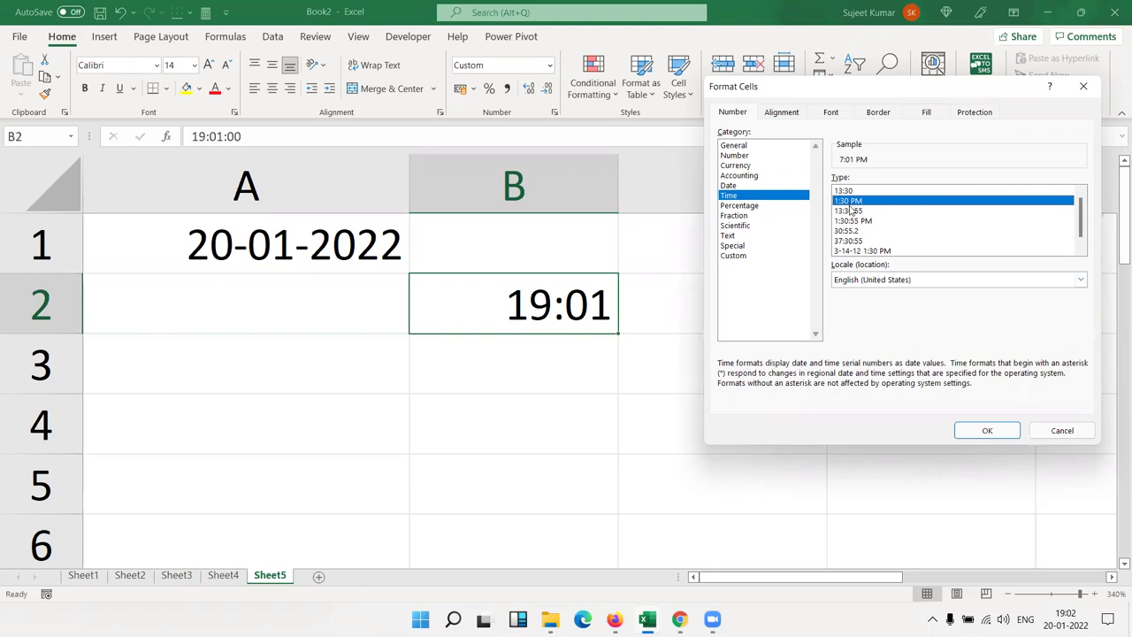
Reselect English (United States) after trying Telugu and apply, so B2 shows 7:01 PM.
click(854, 281)
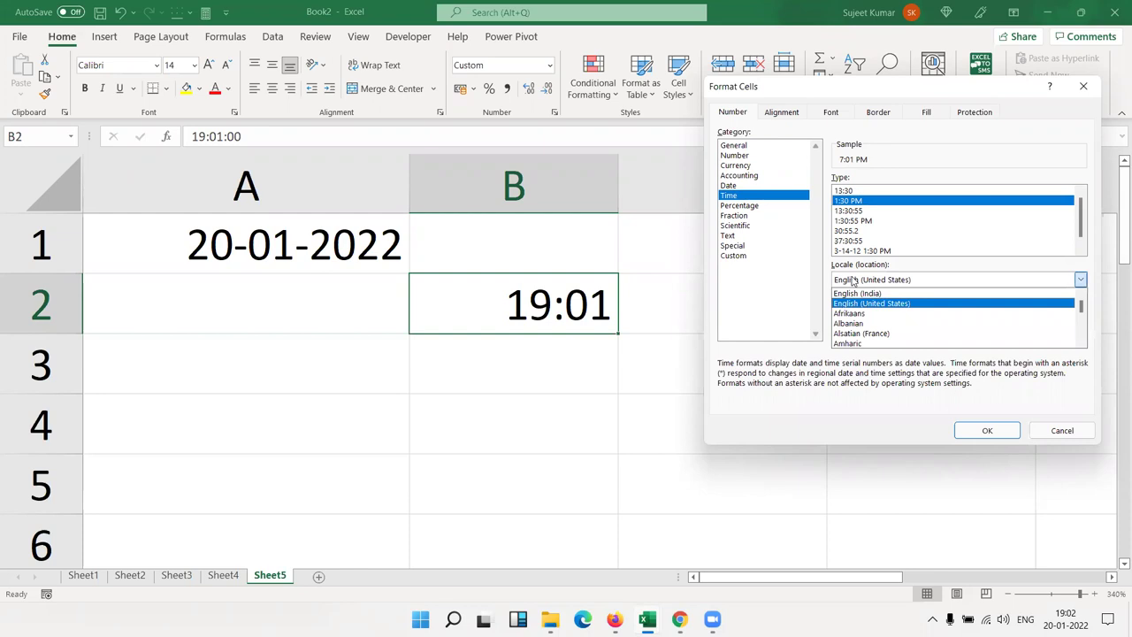
text(te)
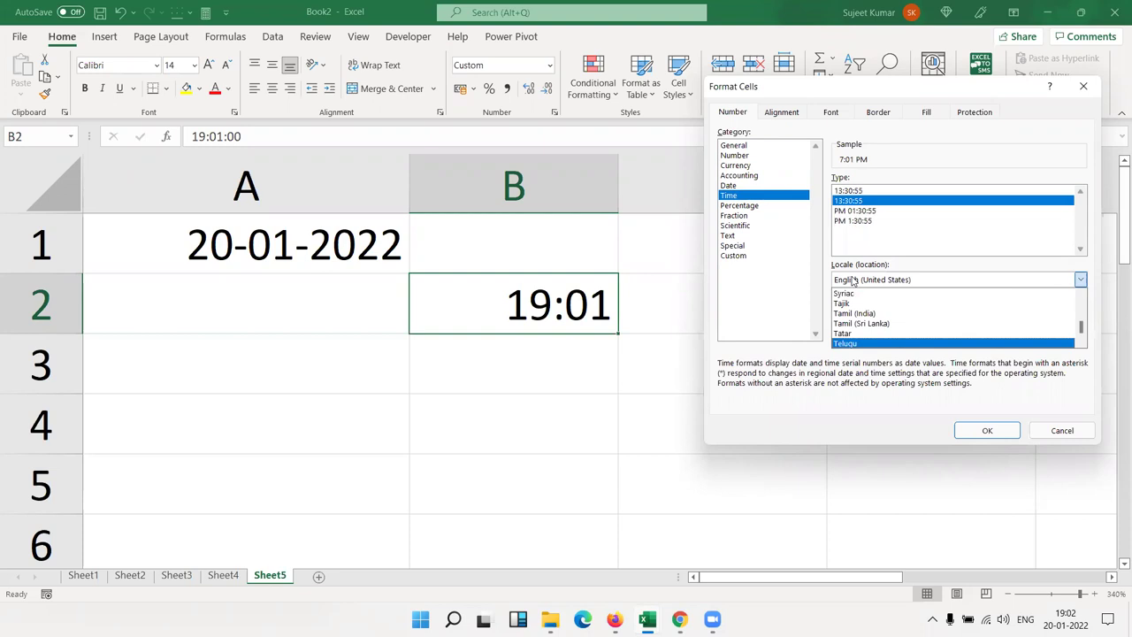
key(Return)
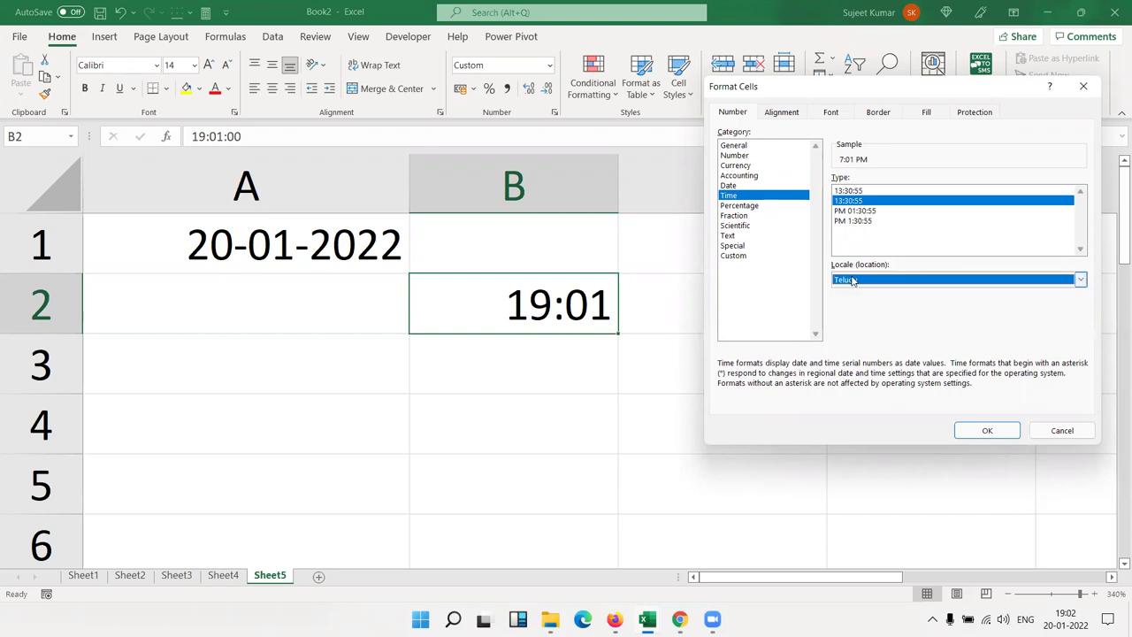
click(846, 281)
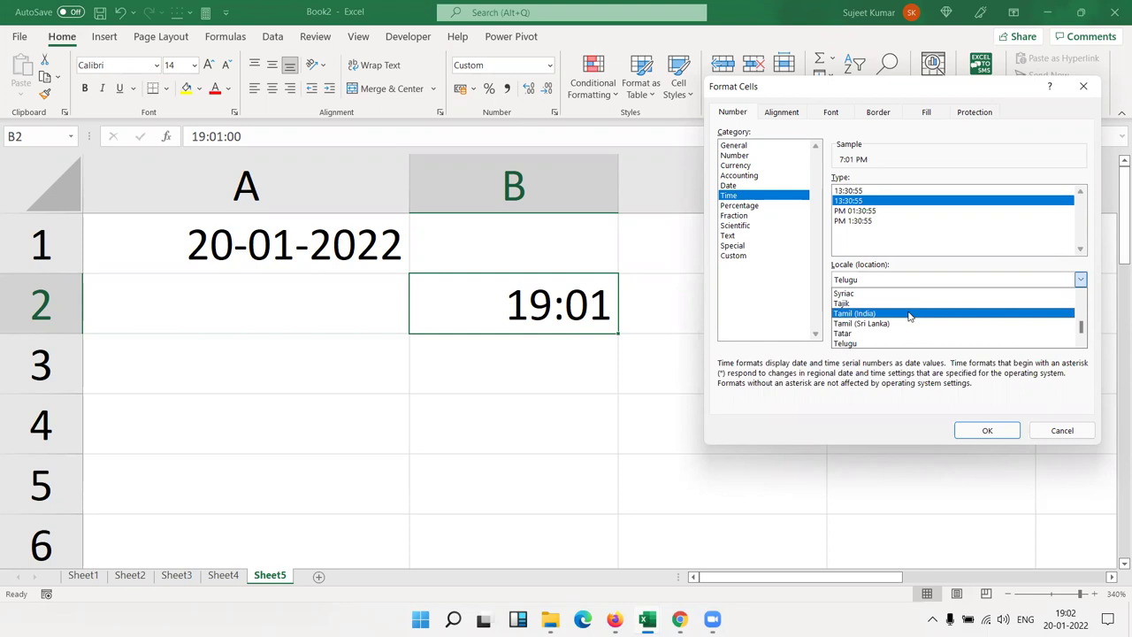
scroll(909, 316, up, 1)
scroll(908, 316, up, 1)
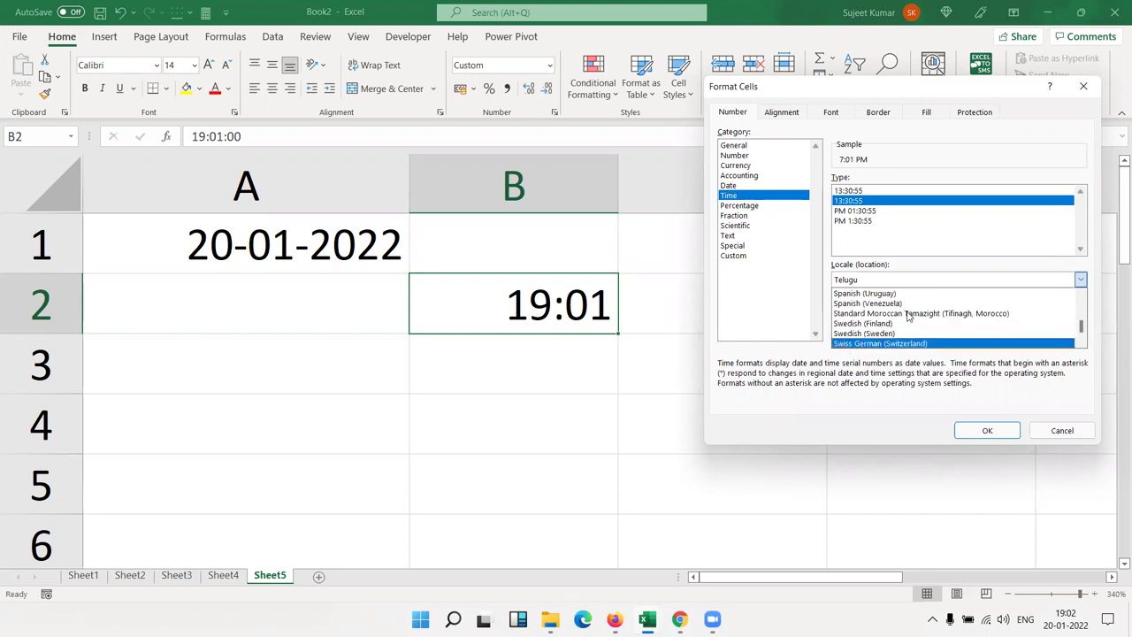
scroll(907, 316, up, 1)
scroll(906, 315, up, 1)
scroll(907, 316, up, 1)
key(Escape)
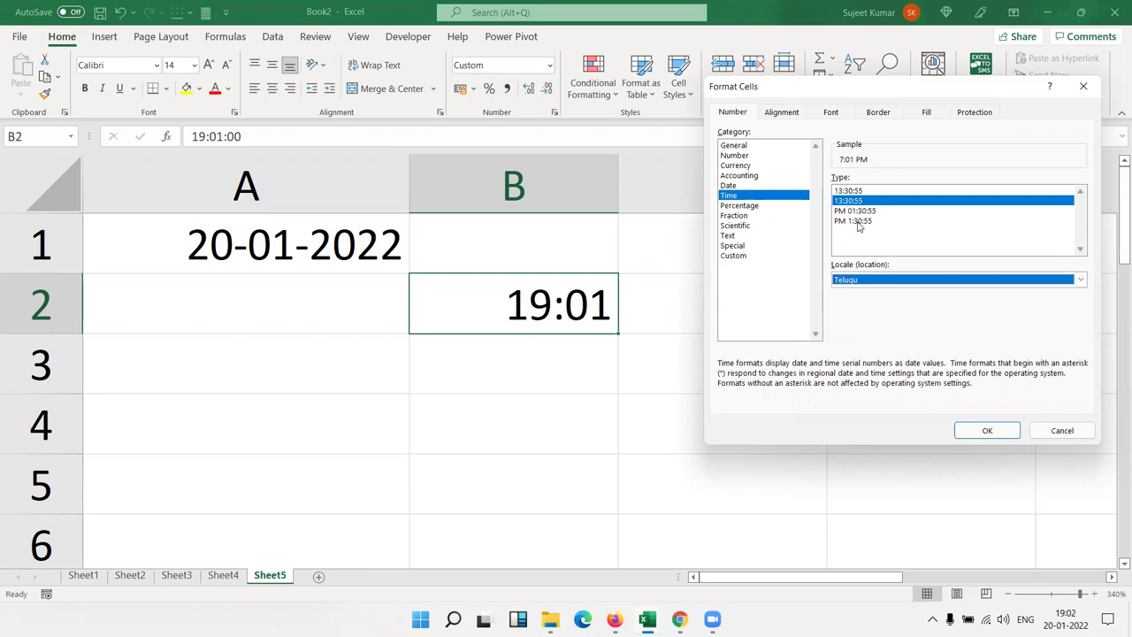
click(887, 283)
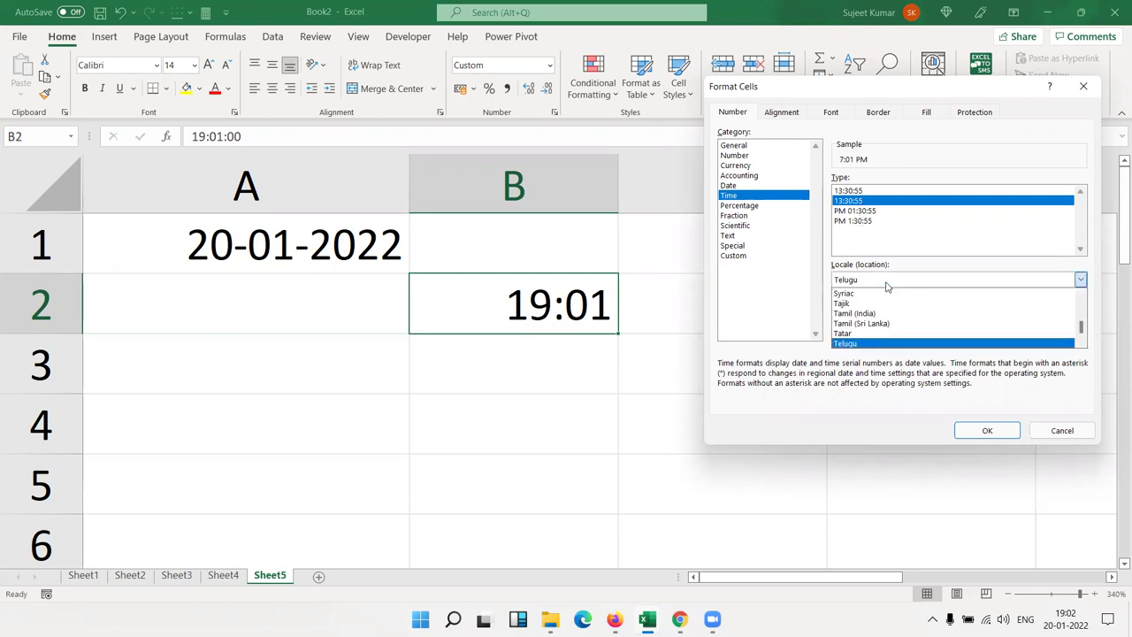
key(e)
click(881, 305)
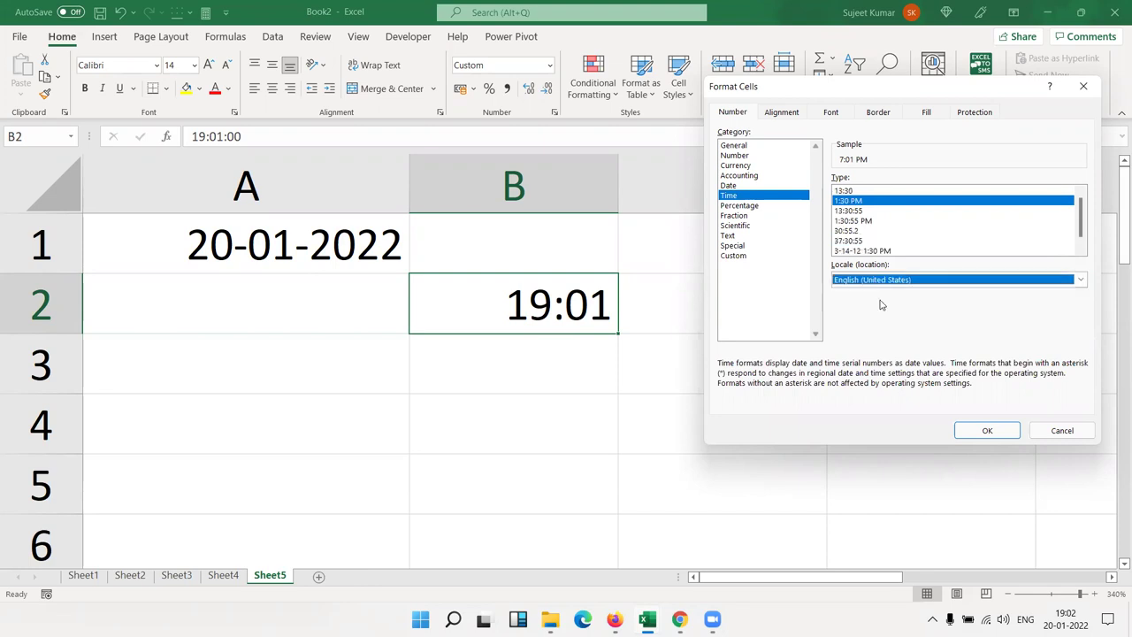
click(988, 430)
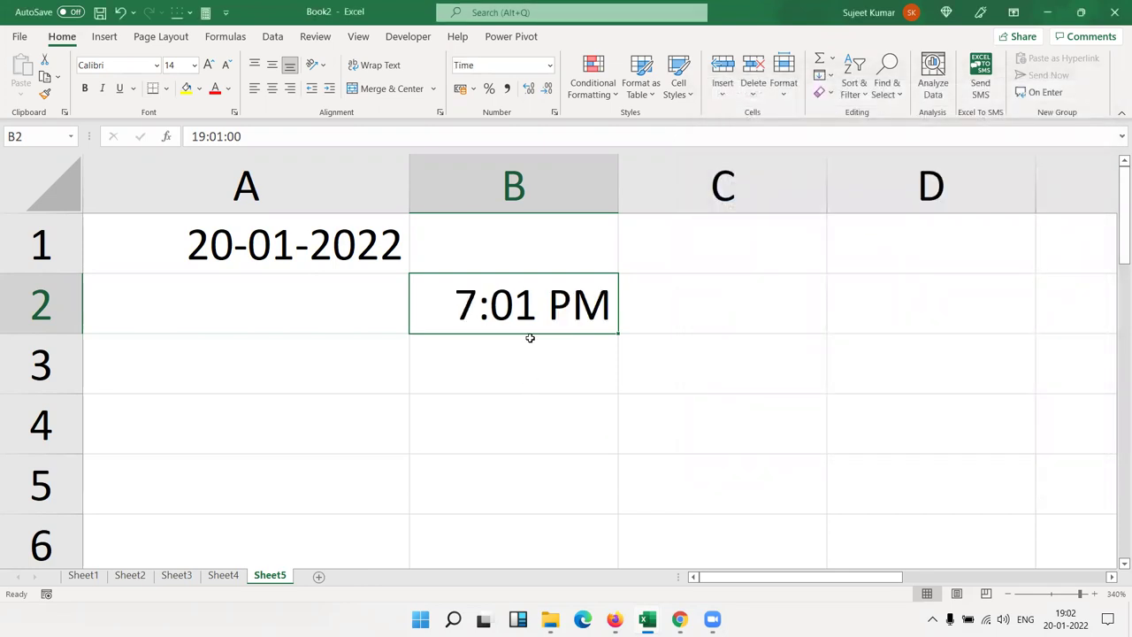
Enter 35:20:47 in B4 and switch it to General, revealing 1.472766.
click(483, 410)
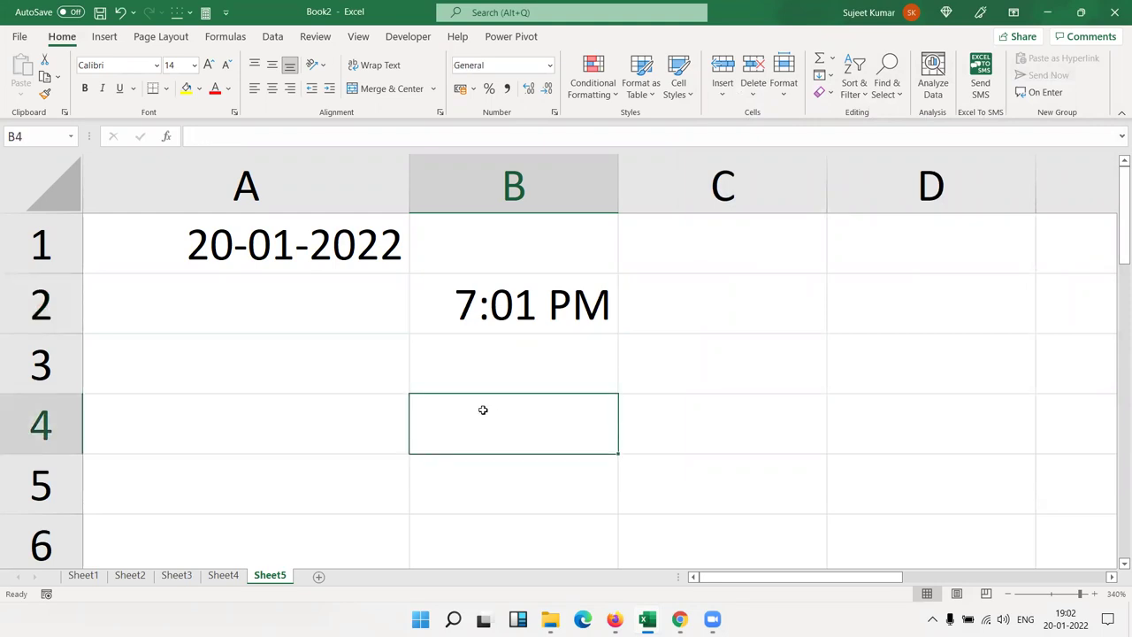
text(35:20:)
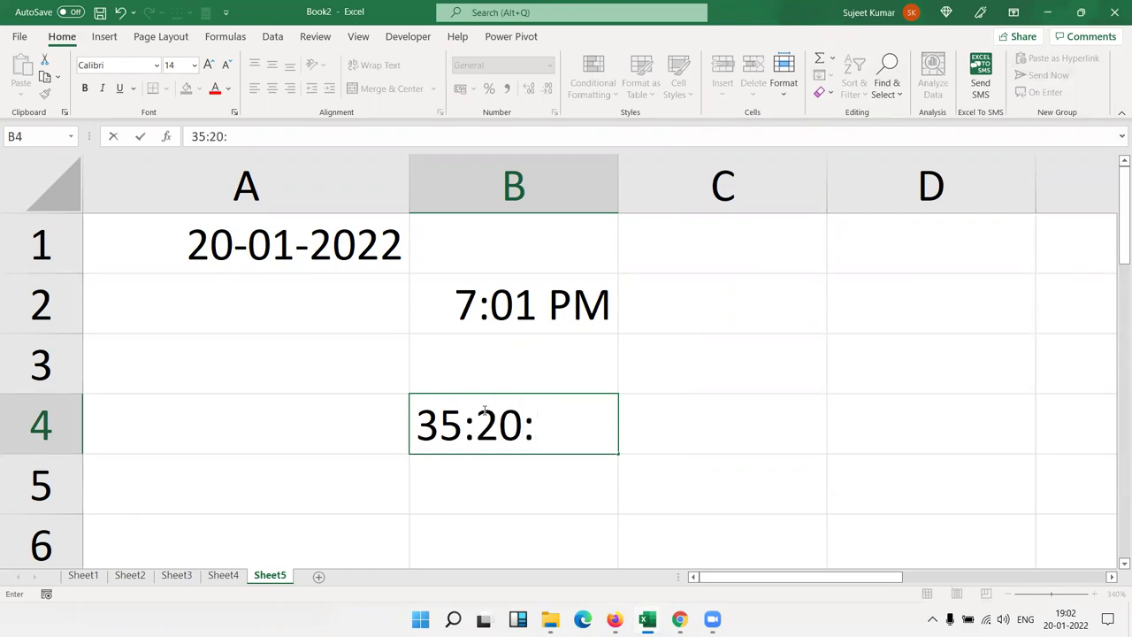
text(47)
key(Return)
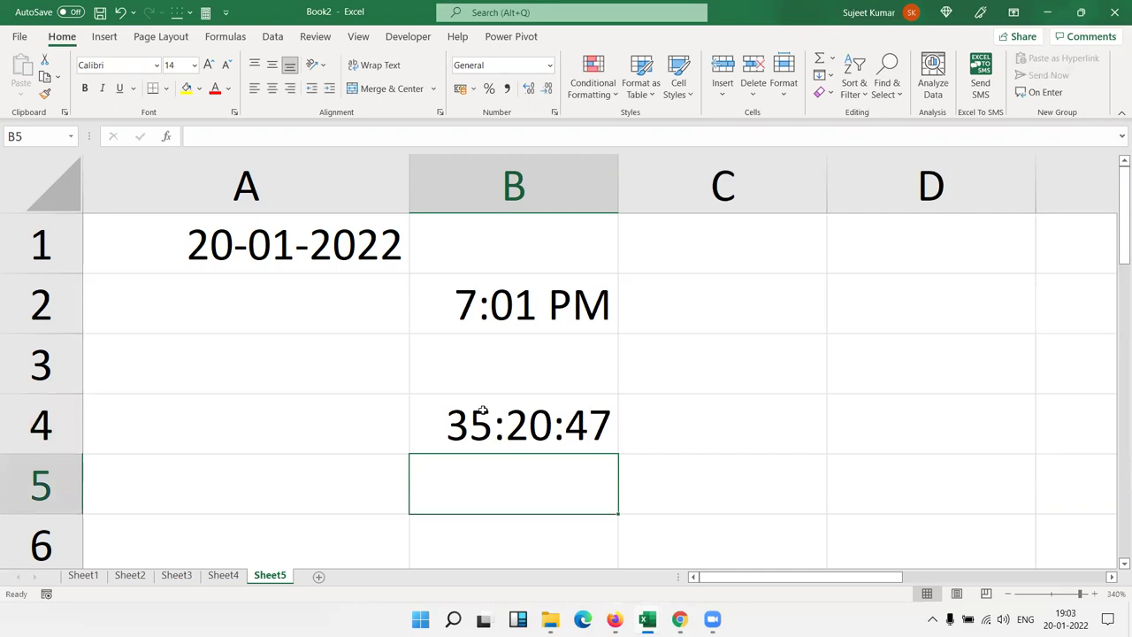
click(482, 411)
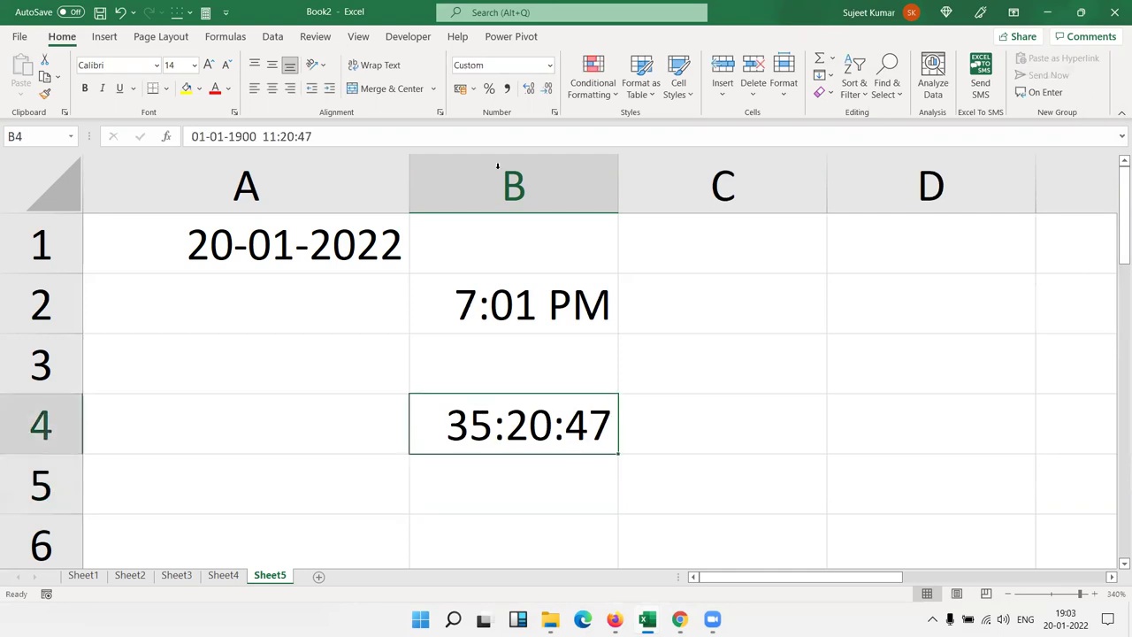
click(549, 66)
click(542, 83)
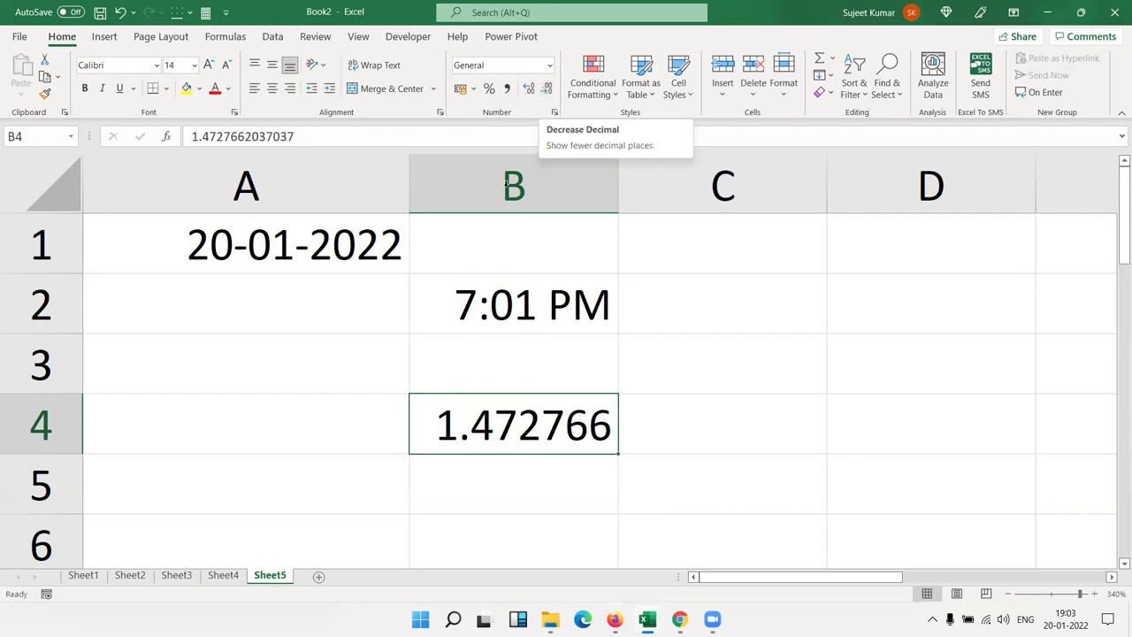
click(550, 65)
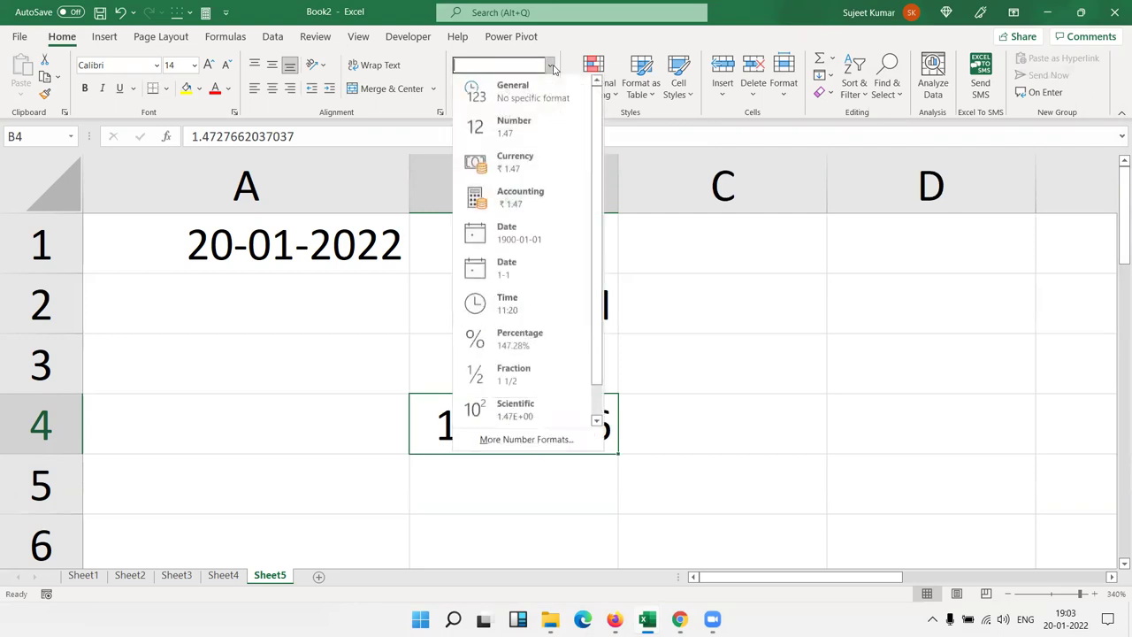
click(523, 304)
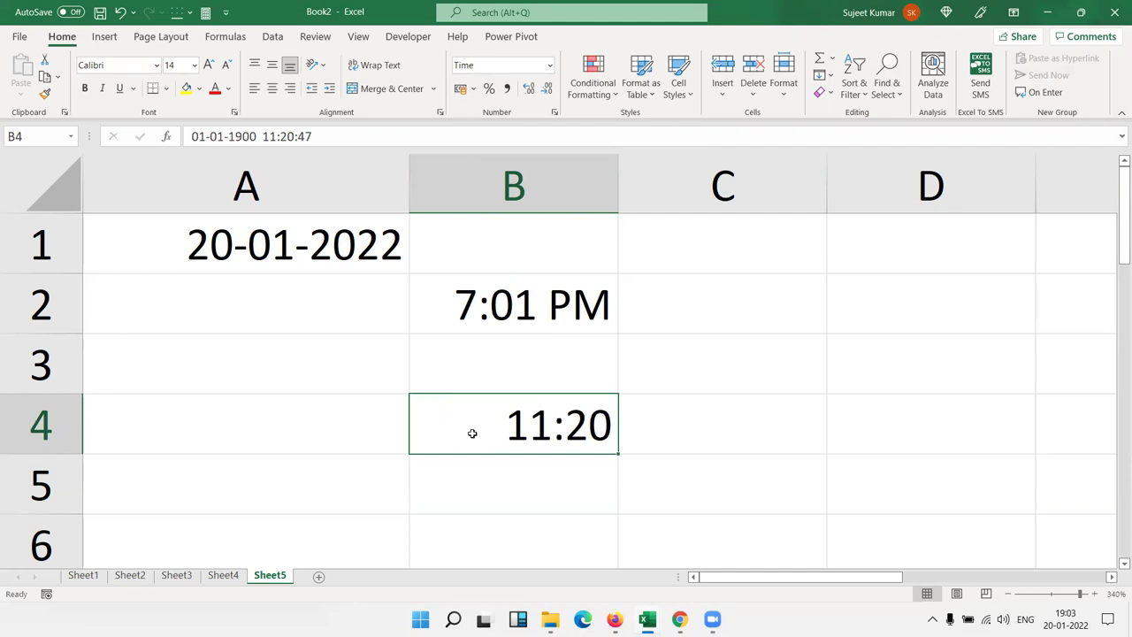
double_click(530, 437)
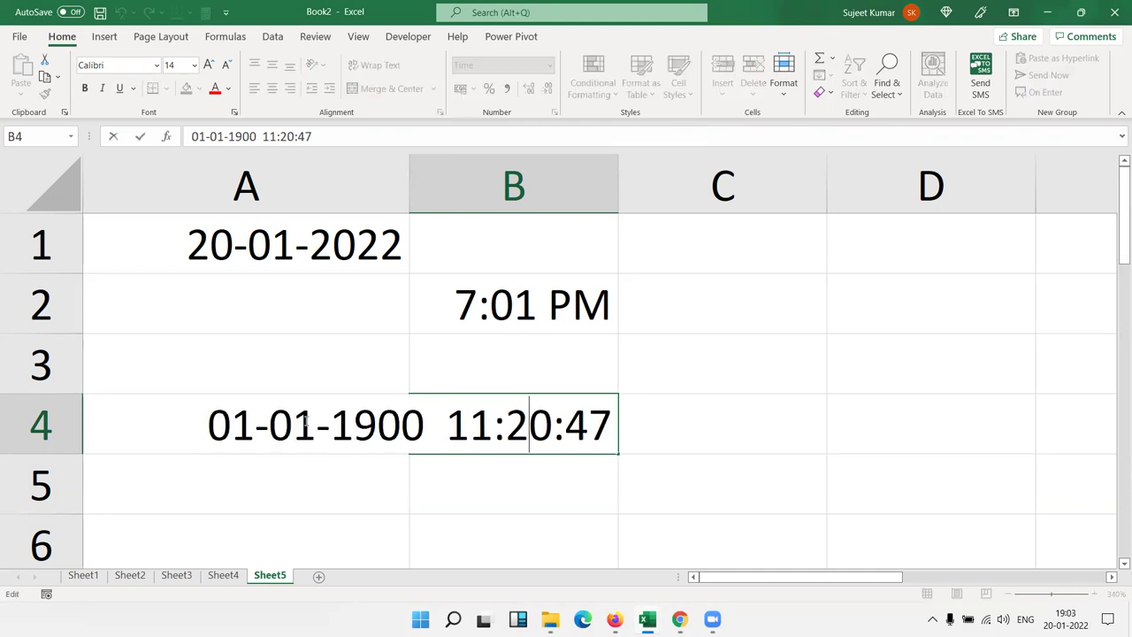
drag(423, 429, 210, 426)
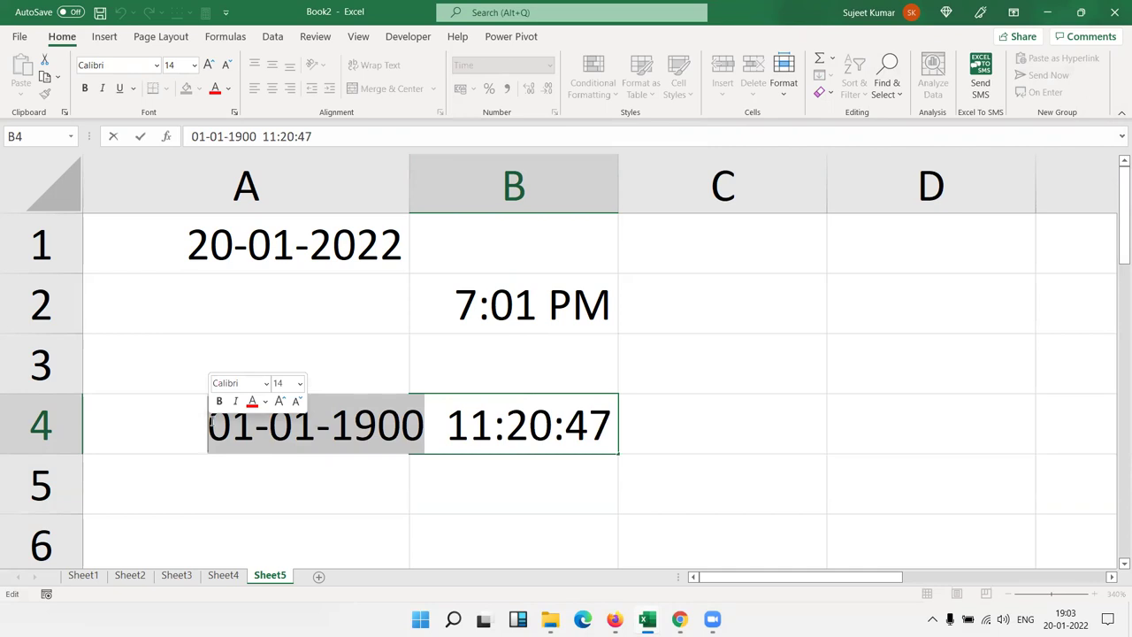
key(Right)
key(Right)
key(Right)
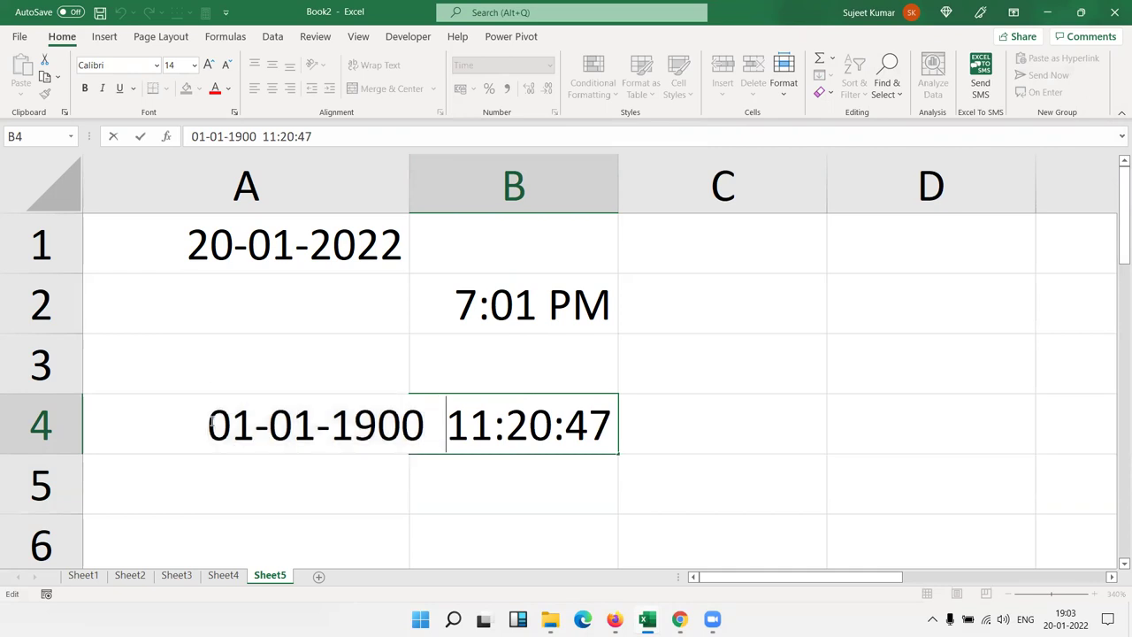
key(Escape)
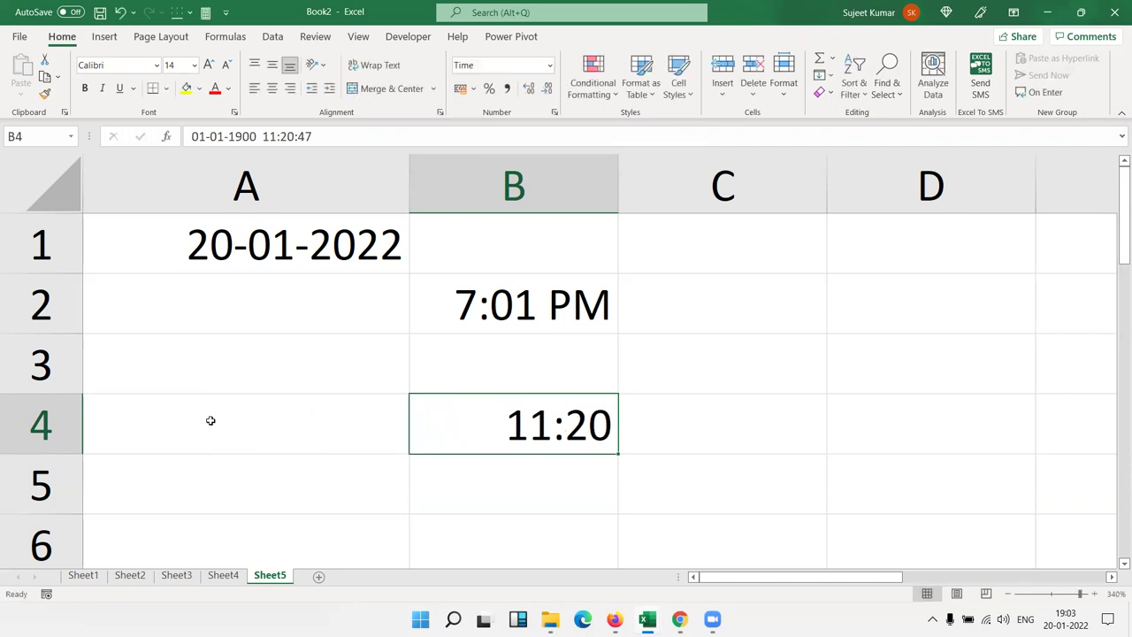
Apply the 37:30:55 elapsed-hours time format to B4 so it reads 35:20:47.
click(555, 112)
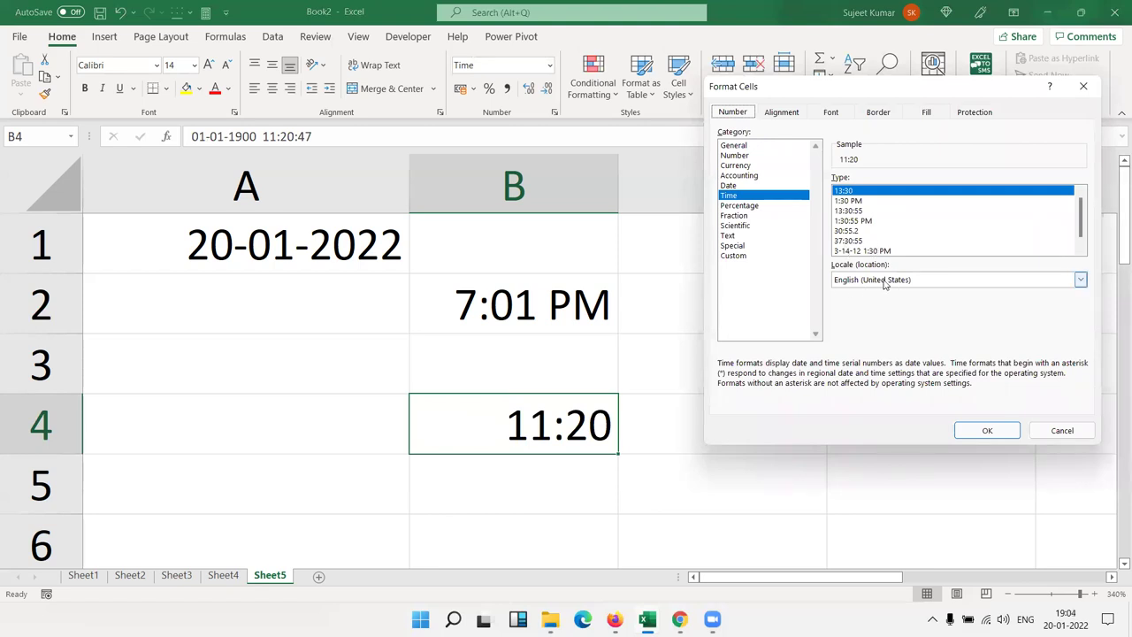
click(847, 241)
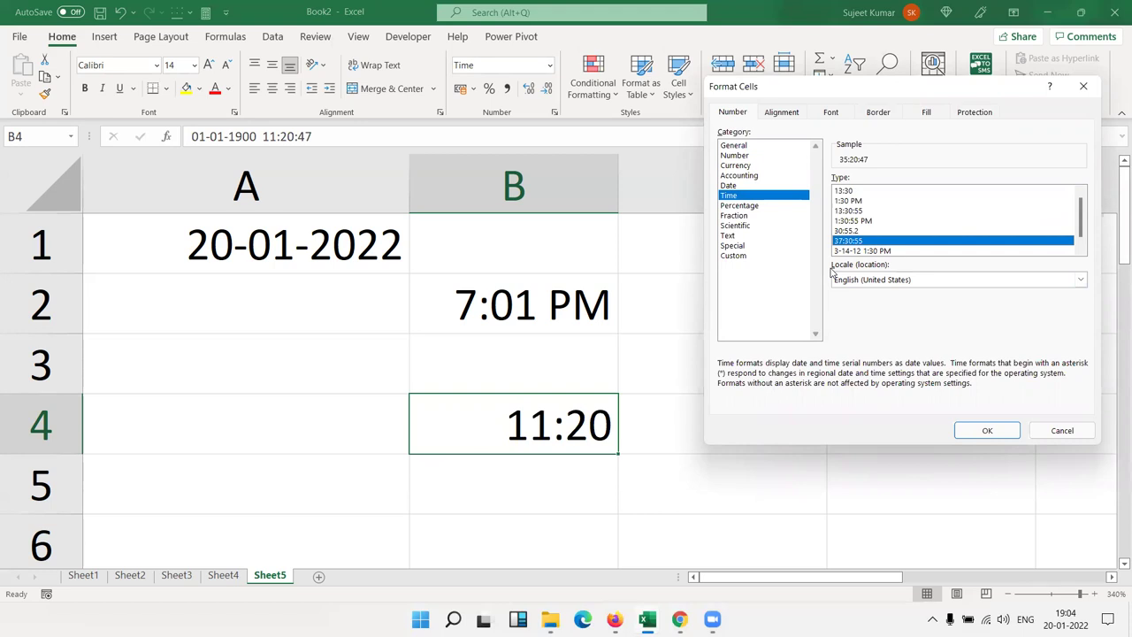
click(973, 429)
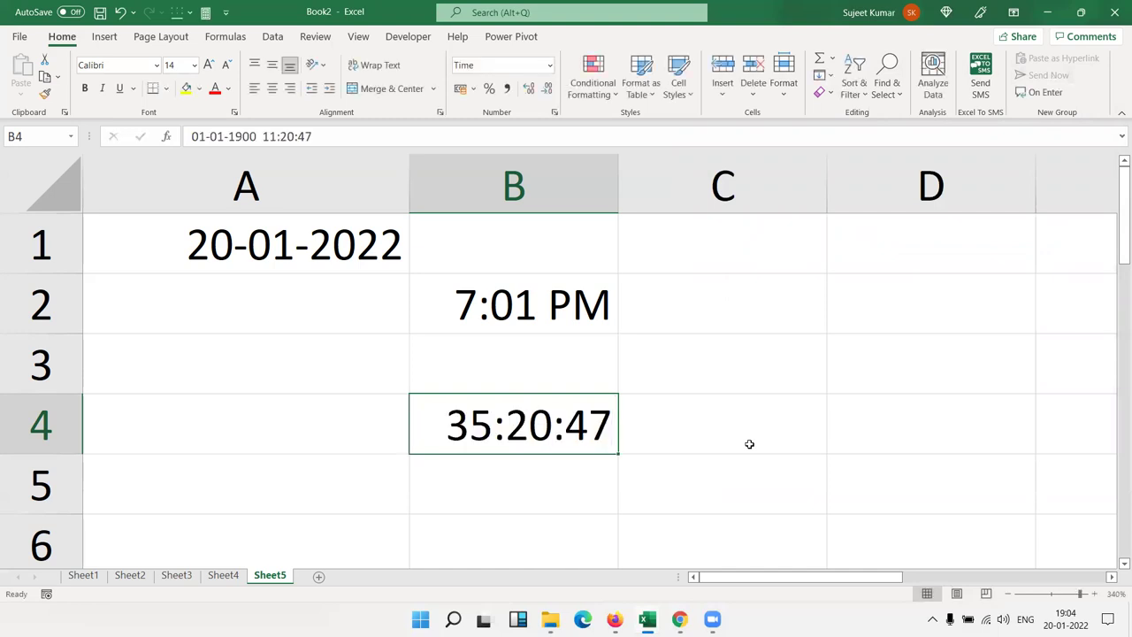
click(750, 444)
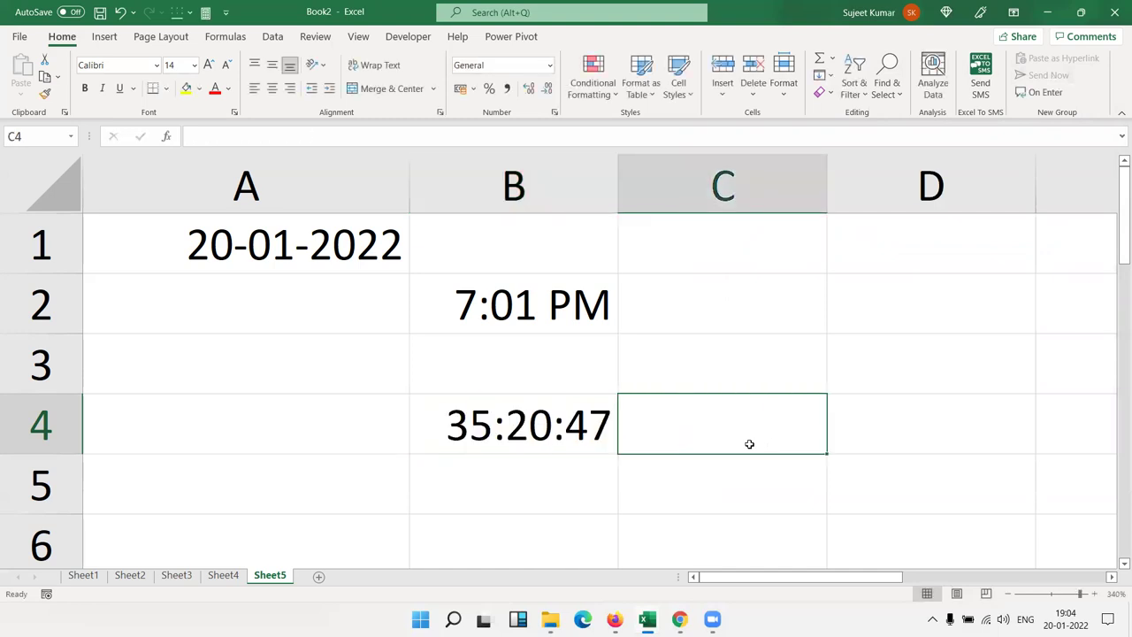
Look over the Fraction and Percentage format options, then enter 50 in A3.
click(554, 112)
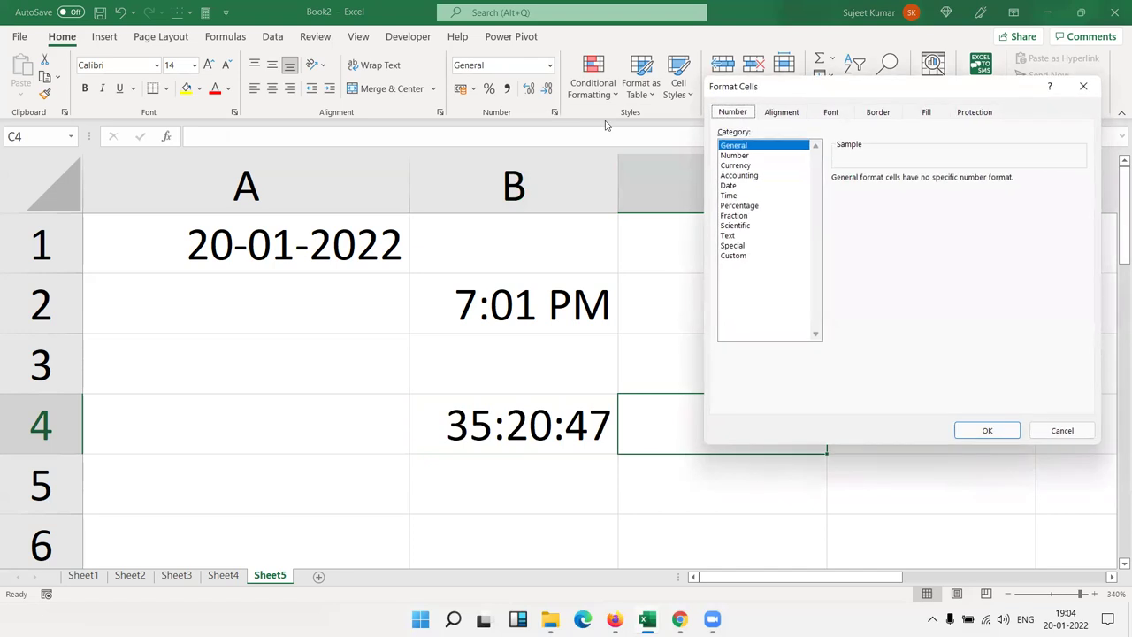
click(733, 216)
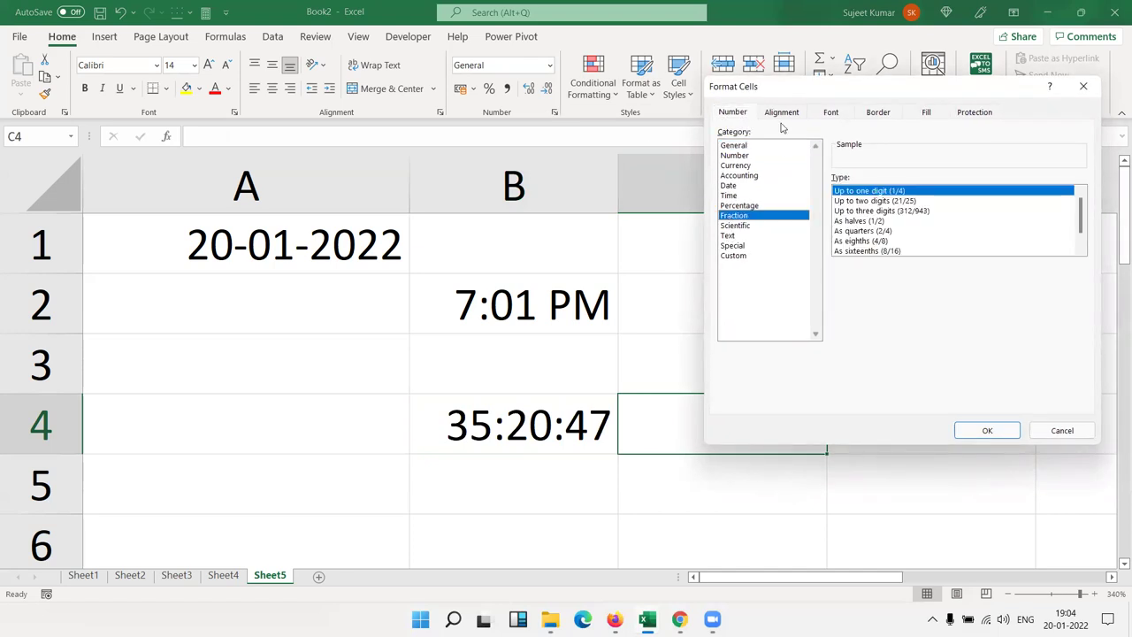
click(734, 205)
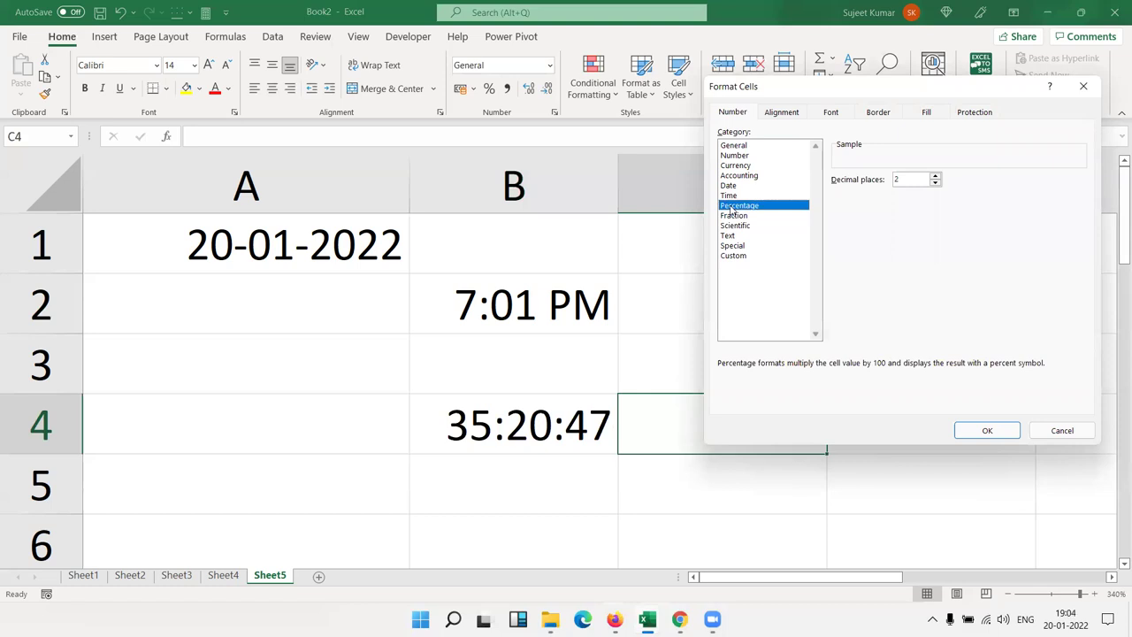
key(Escape)
click(147, 341)
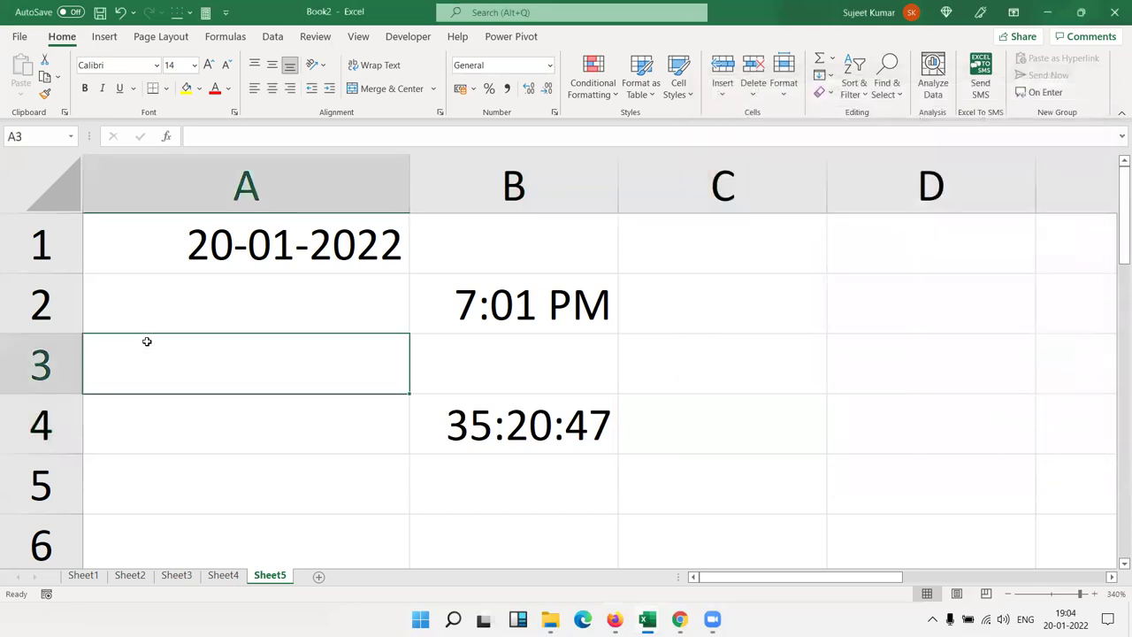
text(50)
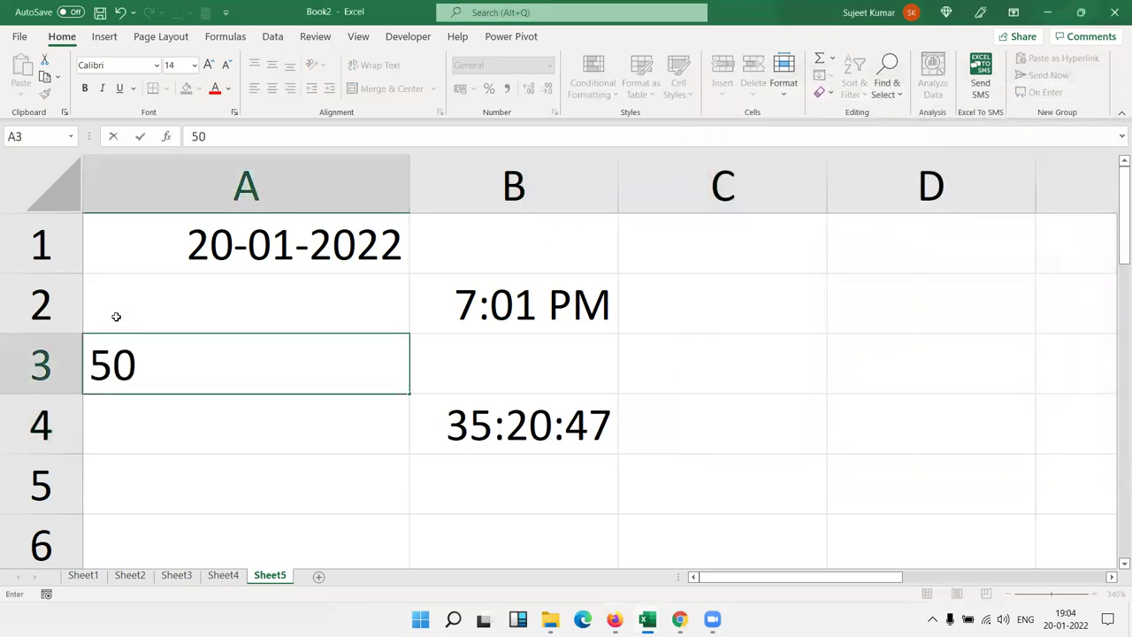
key(Return)
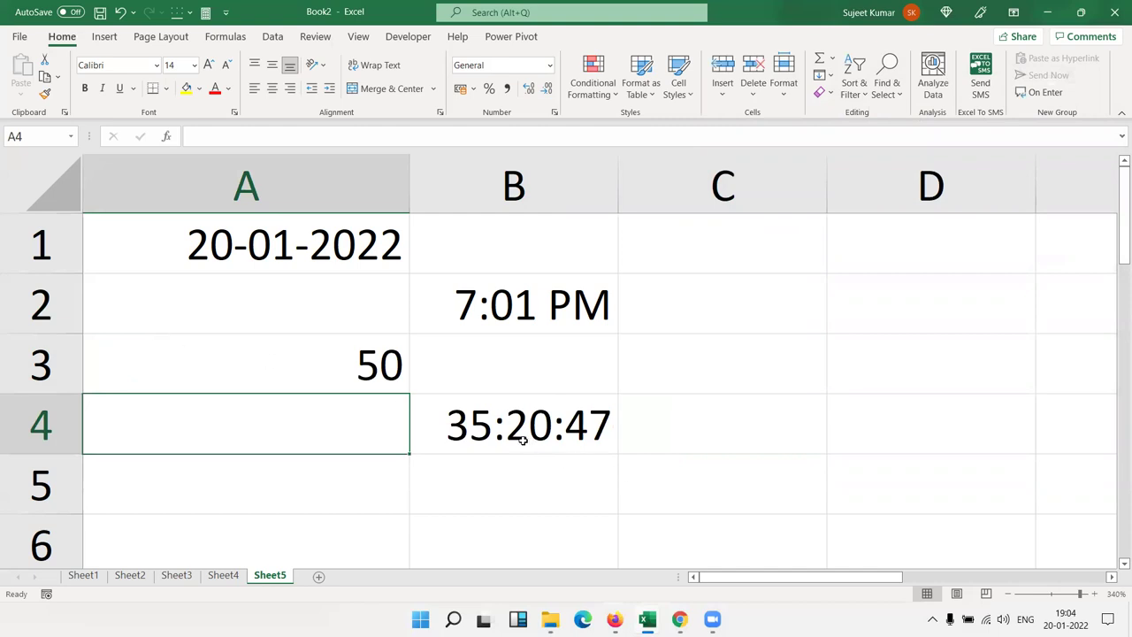
Enter 50% in cell A12.
scroll(309, 338, down, 3)
click(296, 312)
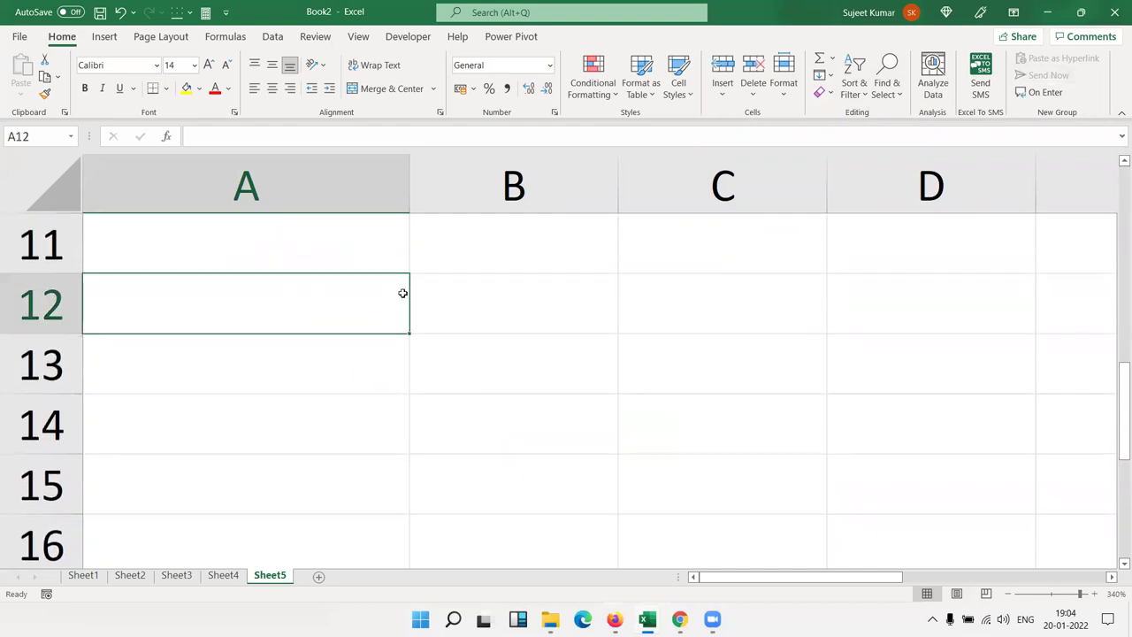
text(50)
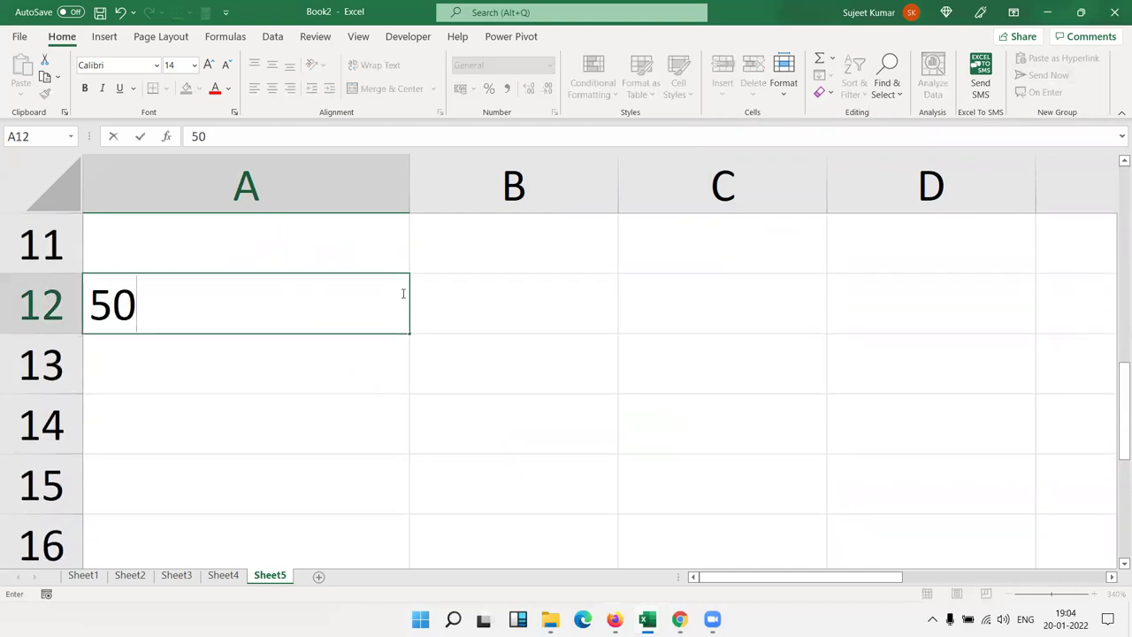
text(%)
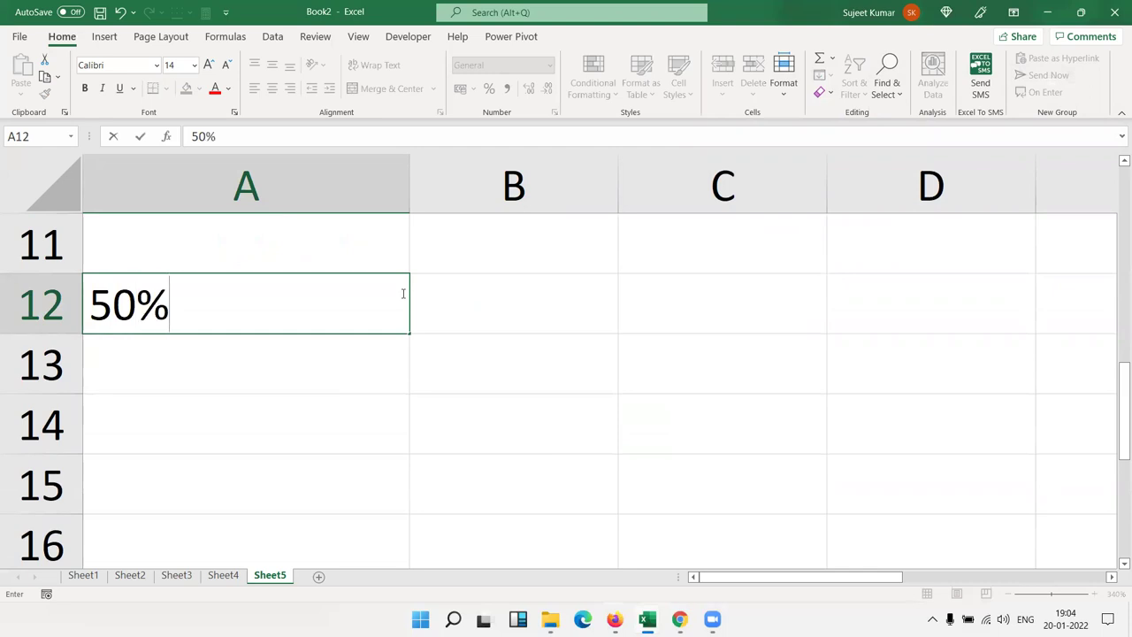
key(Return)
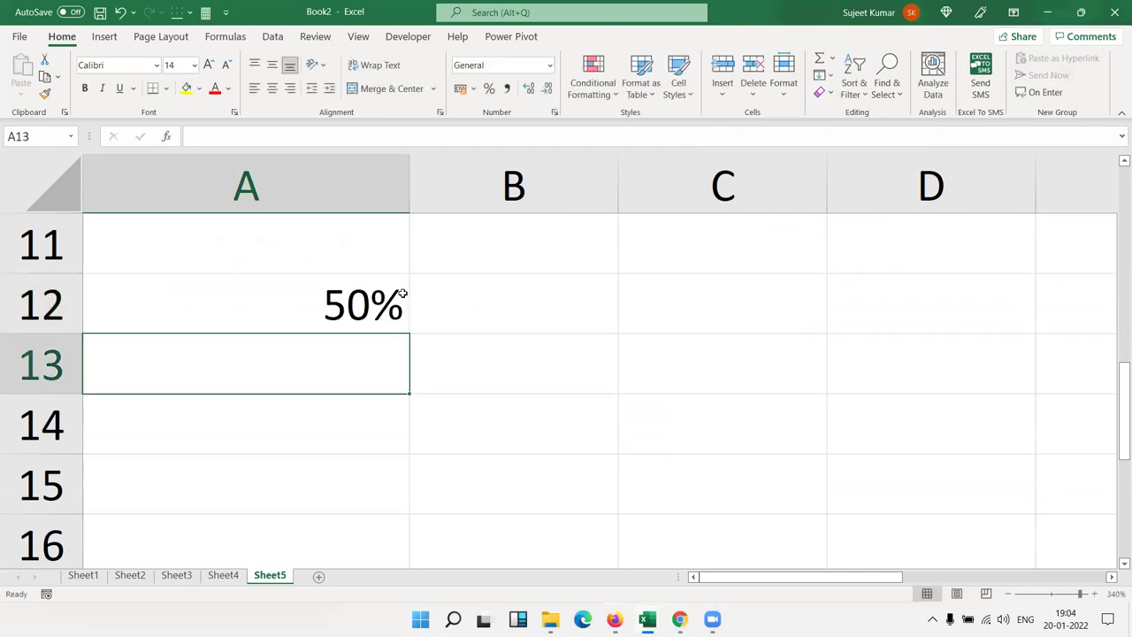
Enter 50 in B12 formatted as a percentage (5000%) and the note 1=100% in B13.
key(Right)
key(Up)
text(50)
key(Return)
key(Up)
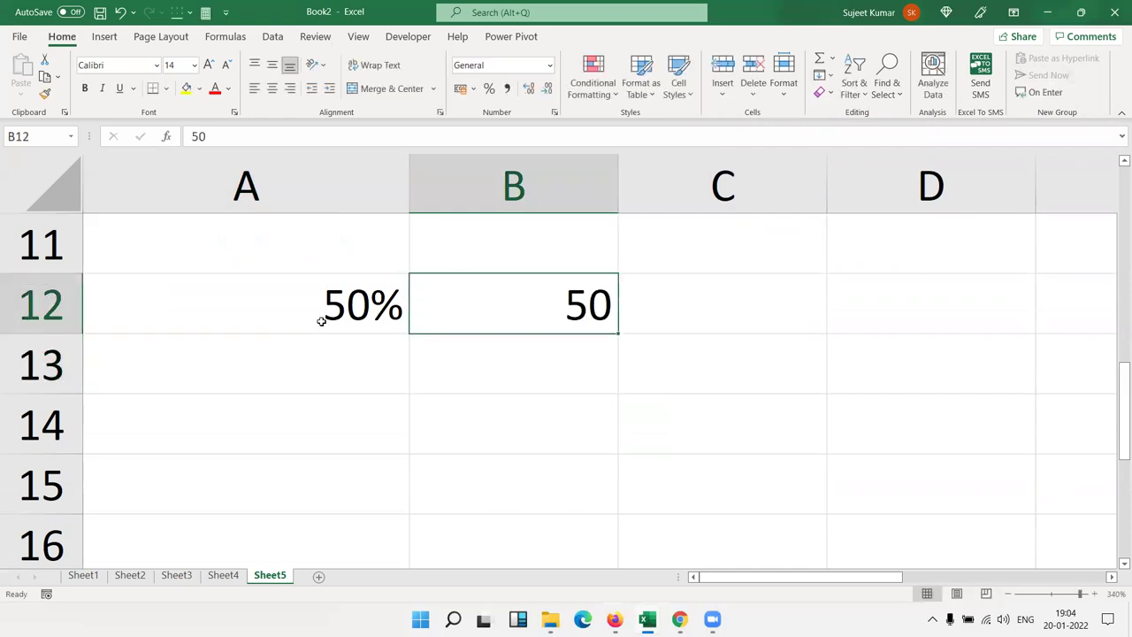
click(491, 90)
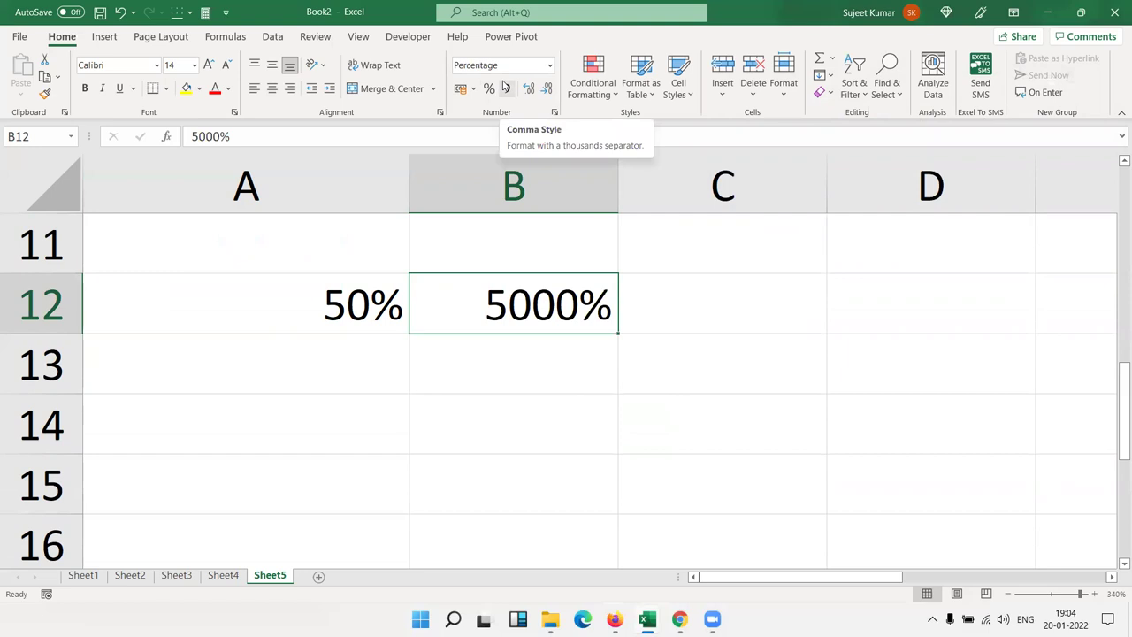
key(Down)
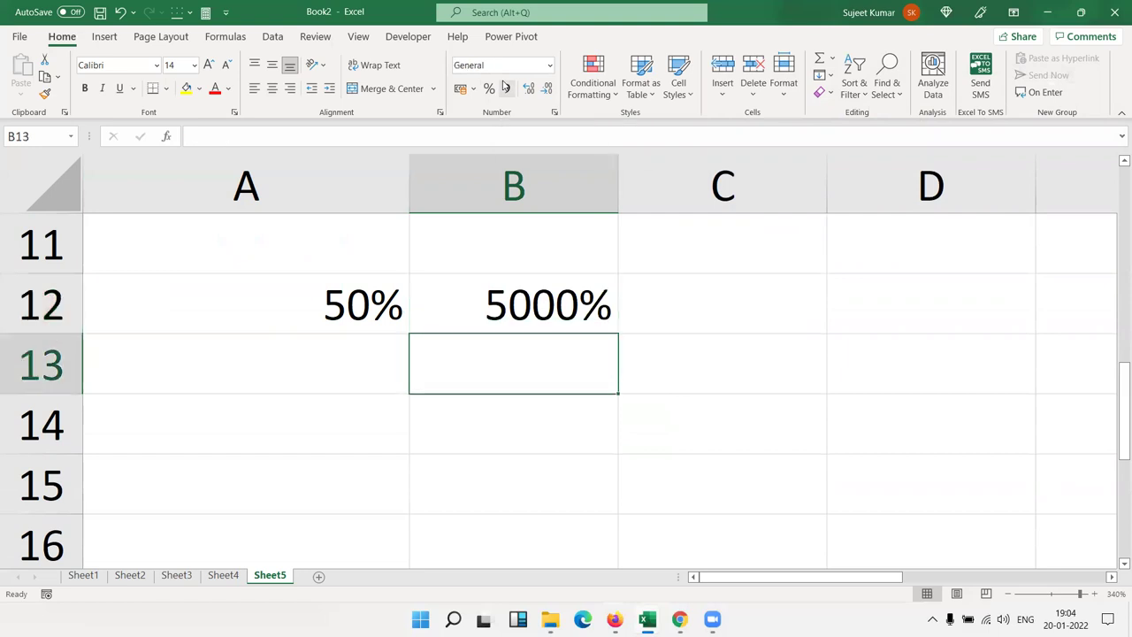
text(1=100)
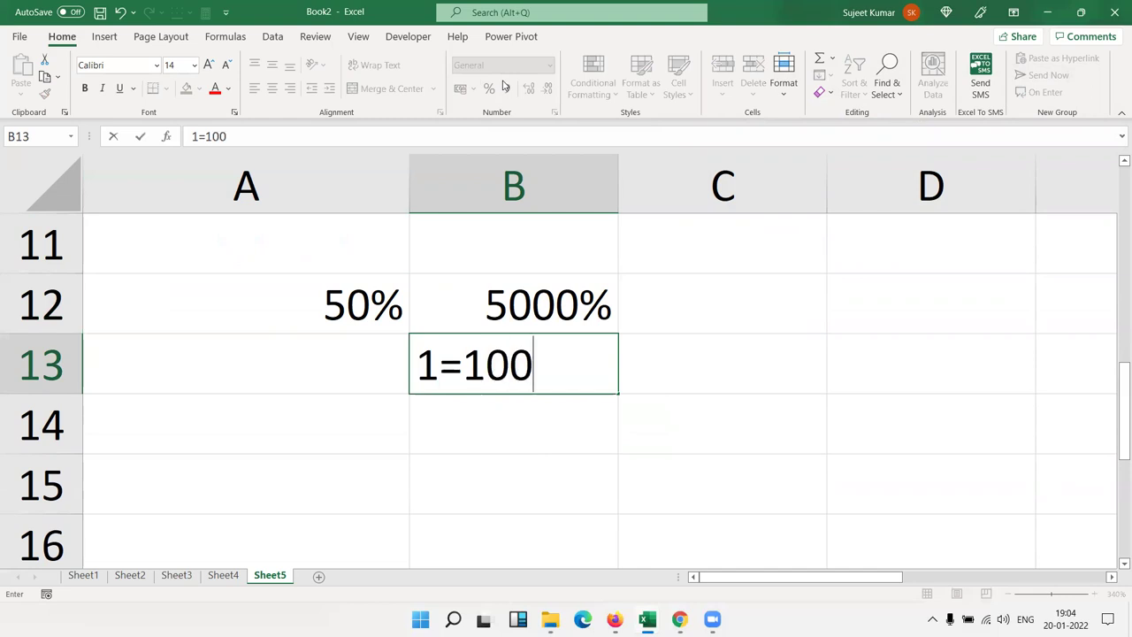
text(%)
key(Return)
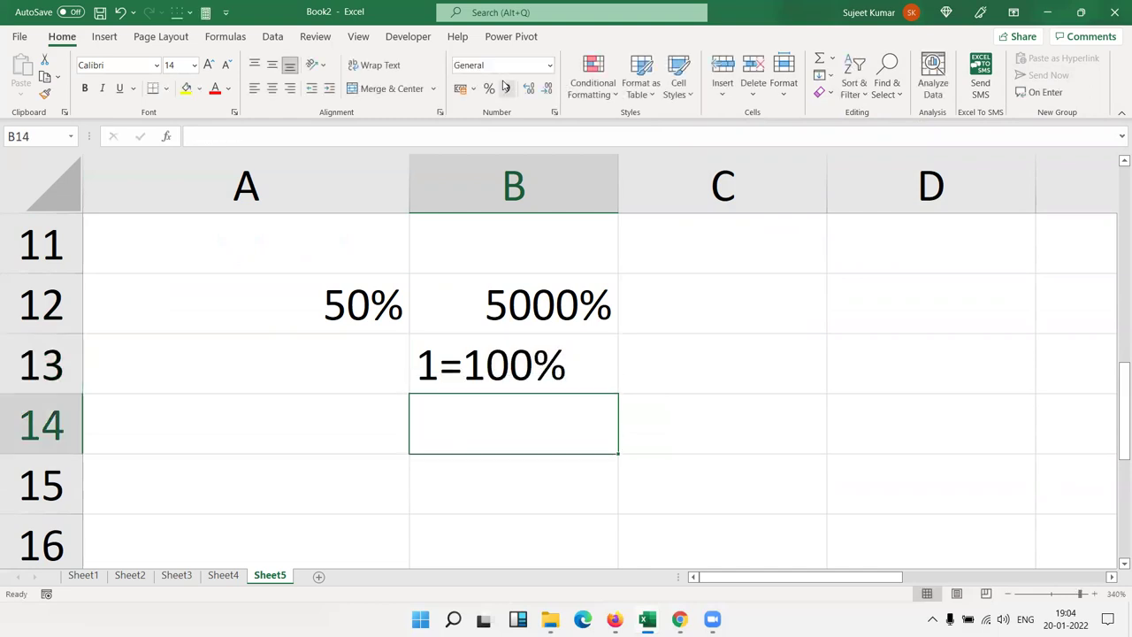
key(Up)
key(Up)
key(Up)
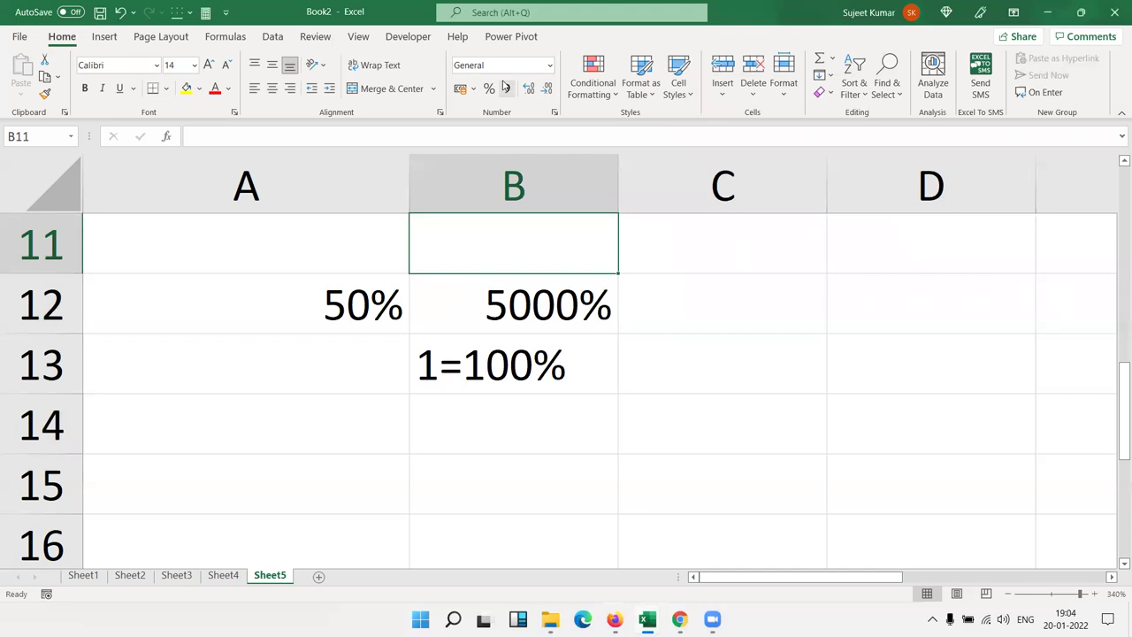
key(Right)
Enter 0.5 in C12, removing a stray backslash, and format it as Percentage to show 50%.
key(Down)
text(0.50)
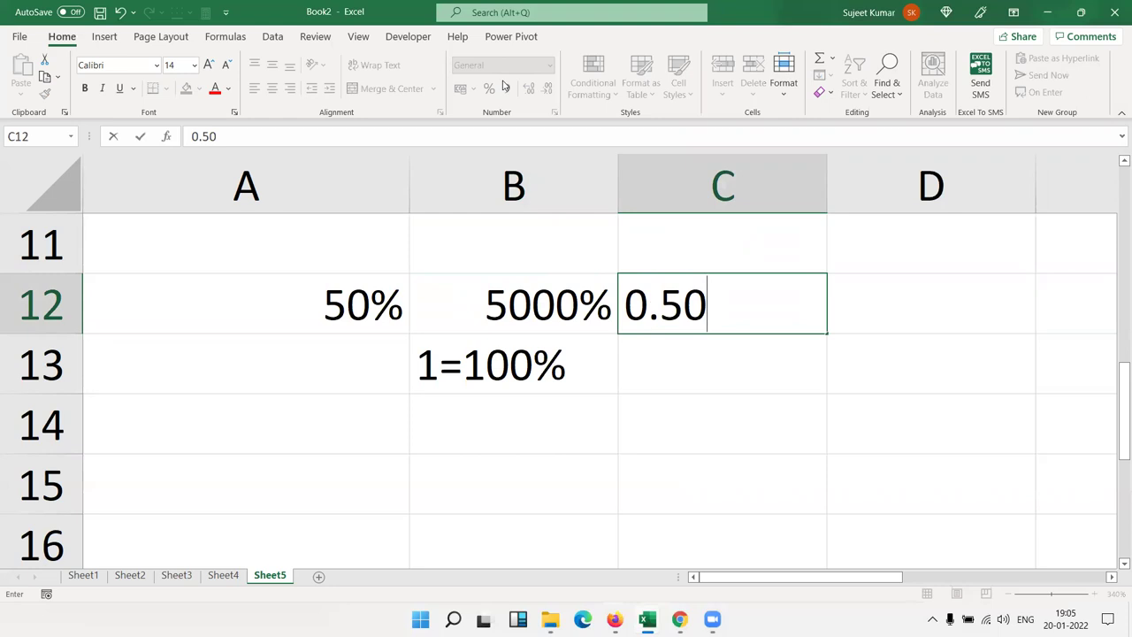
text(\)
key(Return)
key(Up)
key(F2)
key(BackSpace)
key(Return)
key(Up)
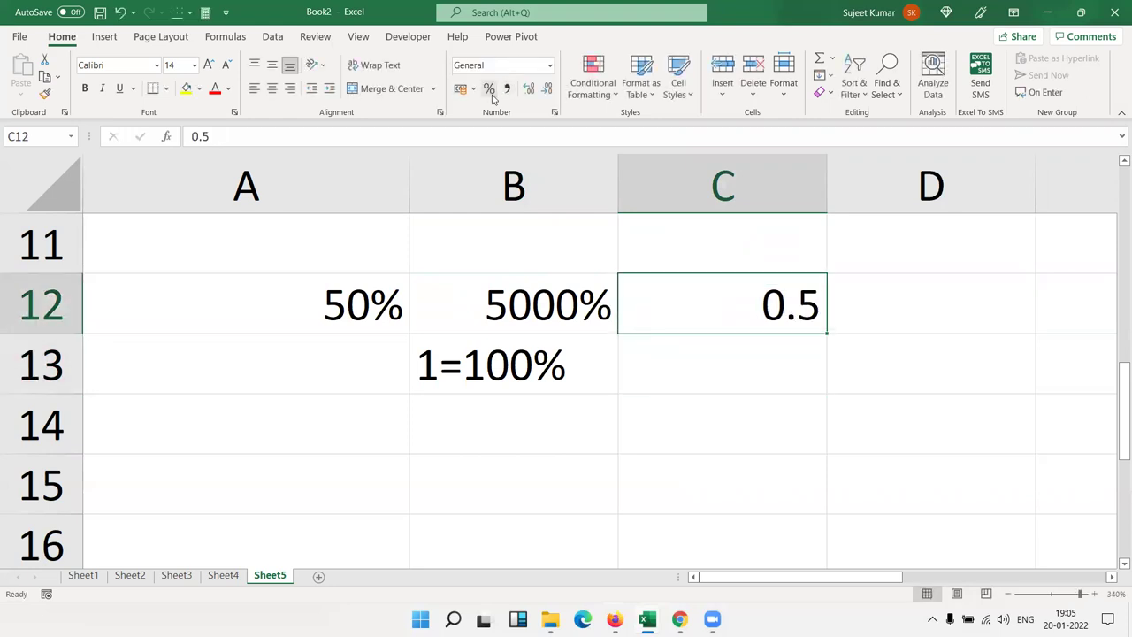
click(489, 89)
click(555, 112)
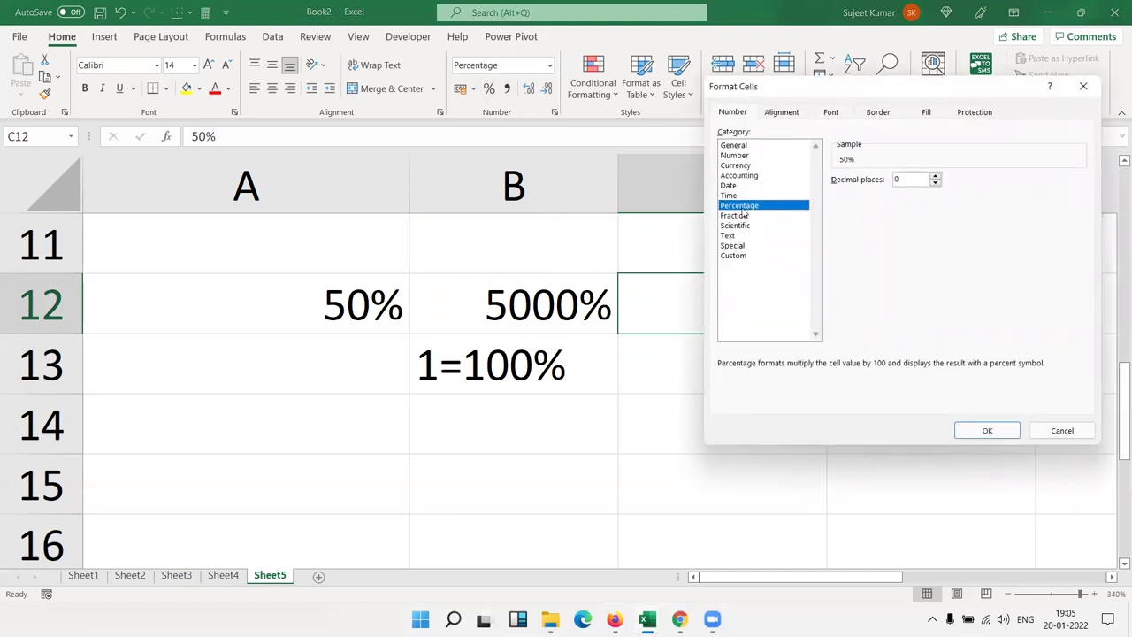
click(987, 428)
click(327, 431)
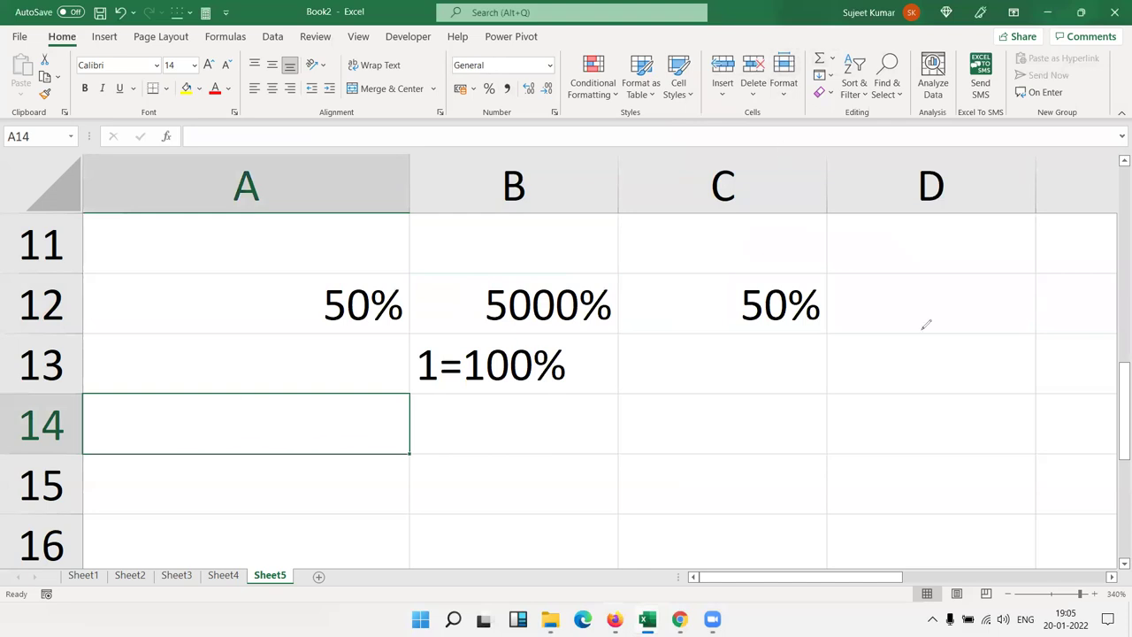
Handwrite '2.50' beside 1=100% and '2 1/2' beneath it in ink, then select A14.
drag(706, 386, 760, 410)
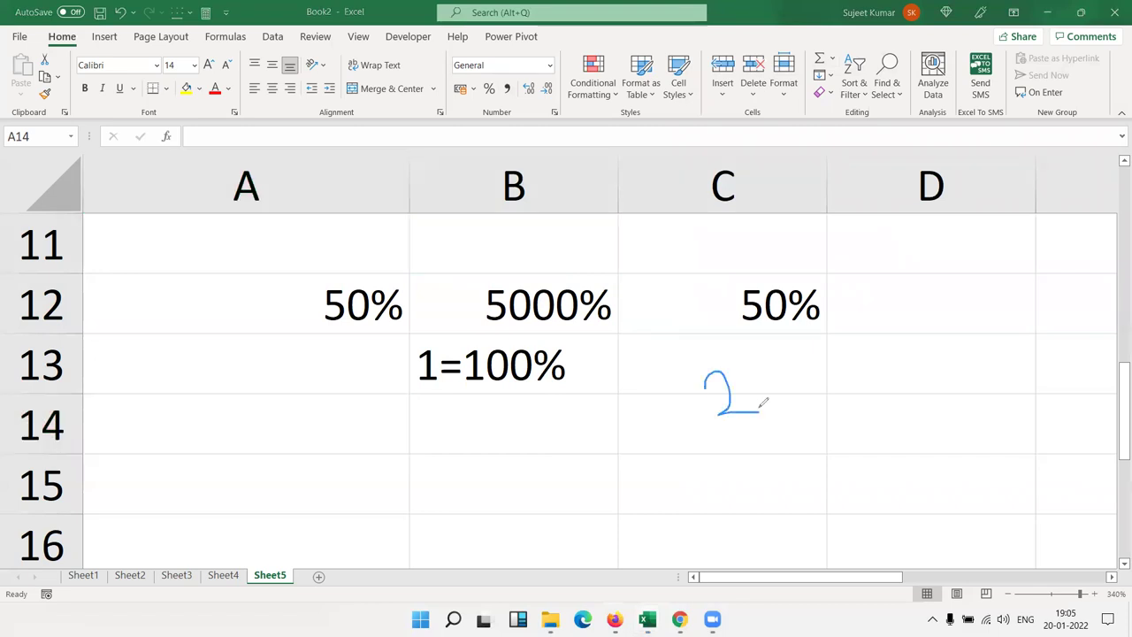
mouse_move(774, 367)
mouse_down()
mouse_move(814, 354)
mouse_move(796, 395)
mouse_up()
drag(853, 374, 860, 356)
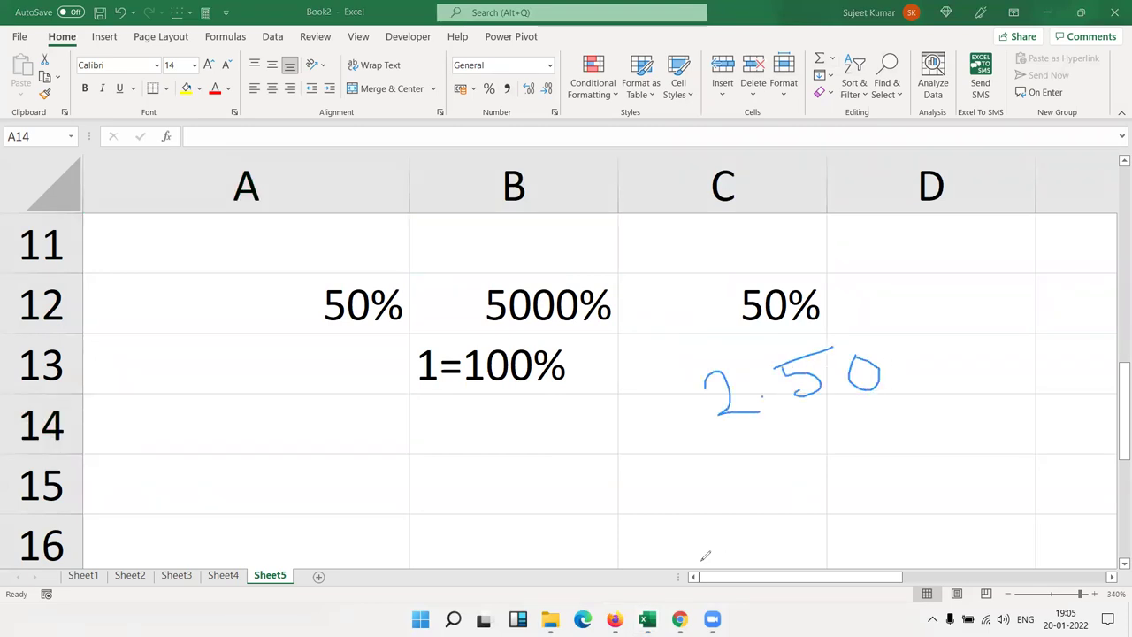
mouse_move(736, 472)
mouse_down()
mouse_move(794, 507)
mouse_move(899, 478)
mouse_move(856, 485)
mouse_move(860, 530)
mouse_move(898, 526)
mouse_up()
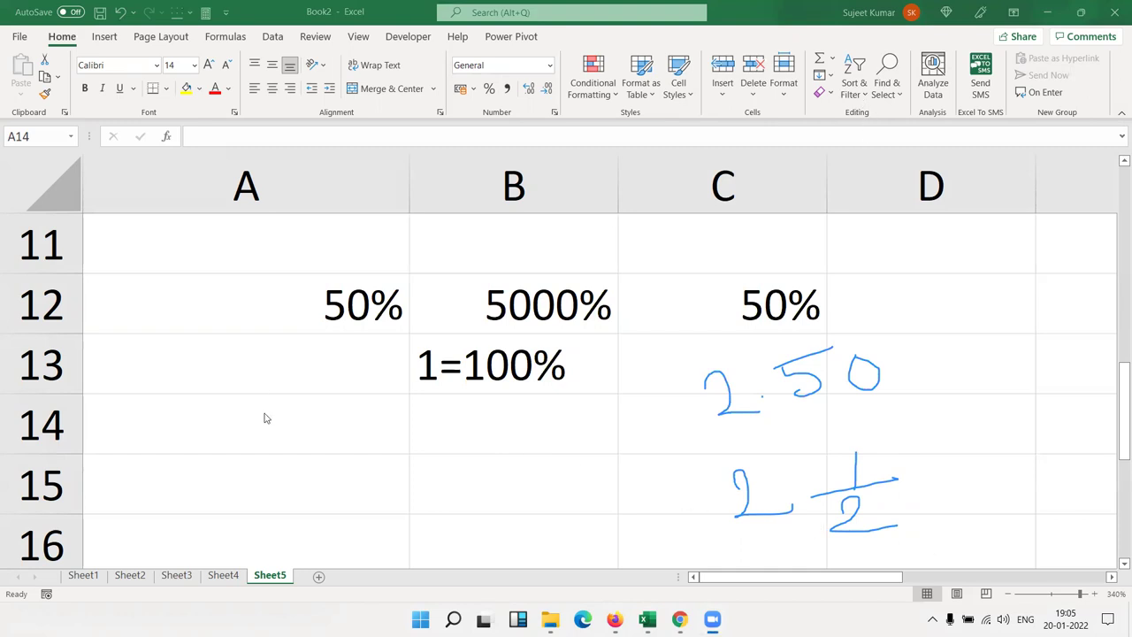
click(254, 450)
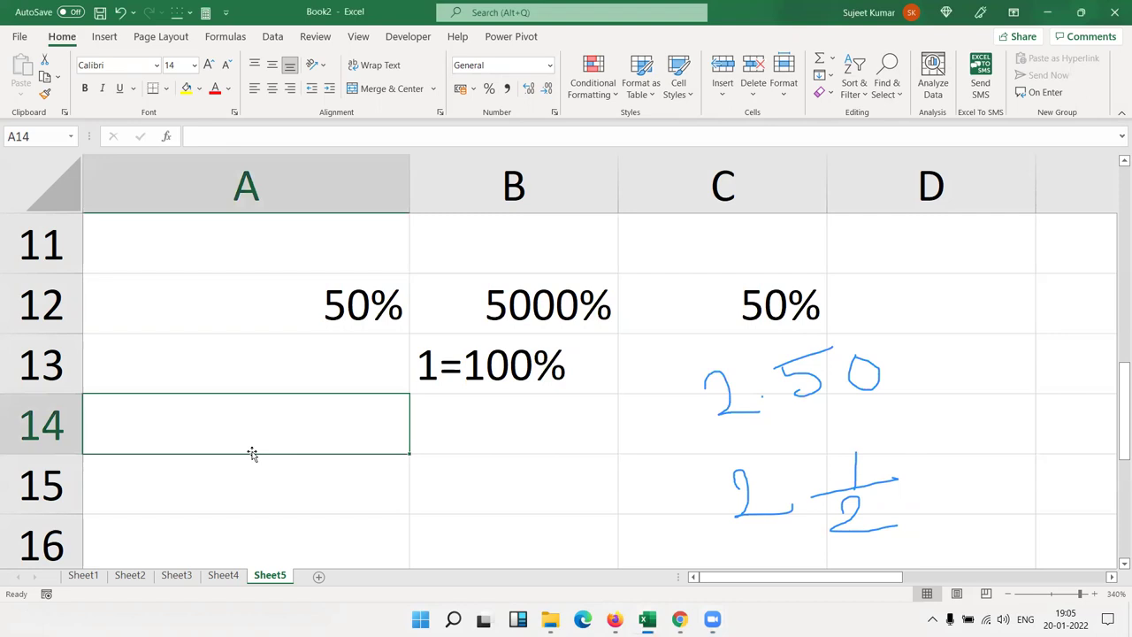
Enter 2.5 in A14 and format it as a halves Fraction so it shows 2 1/2.
text(2.5)
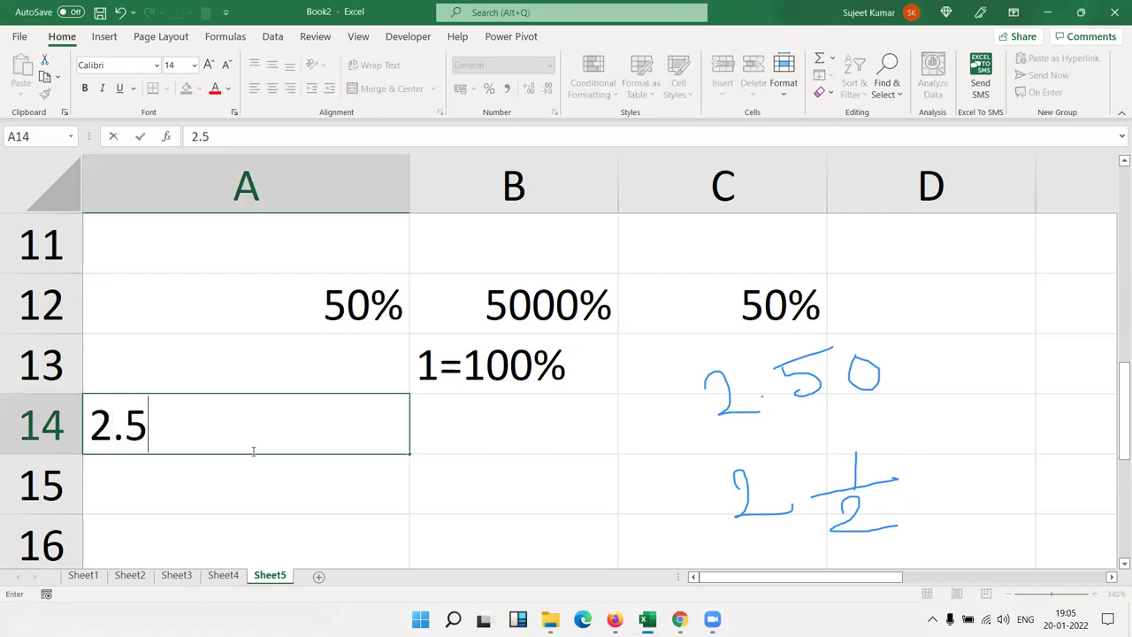
key(Return)
click(252, 451)
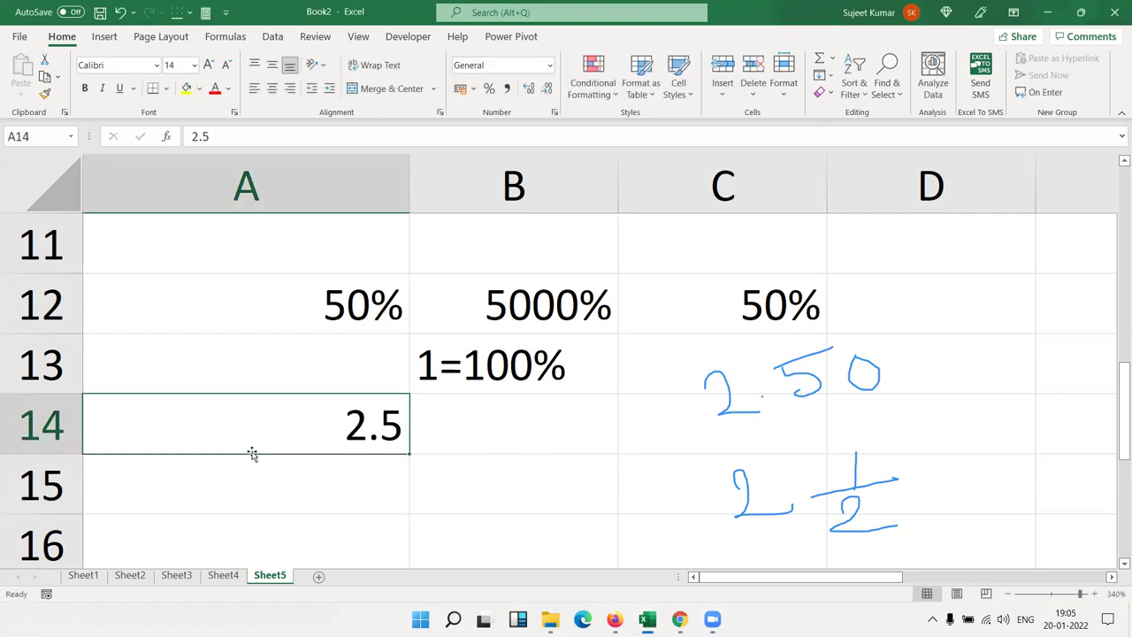
click(554, 113)
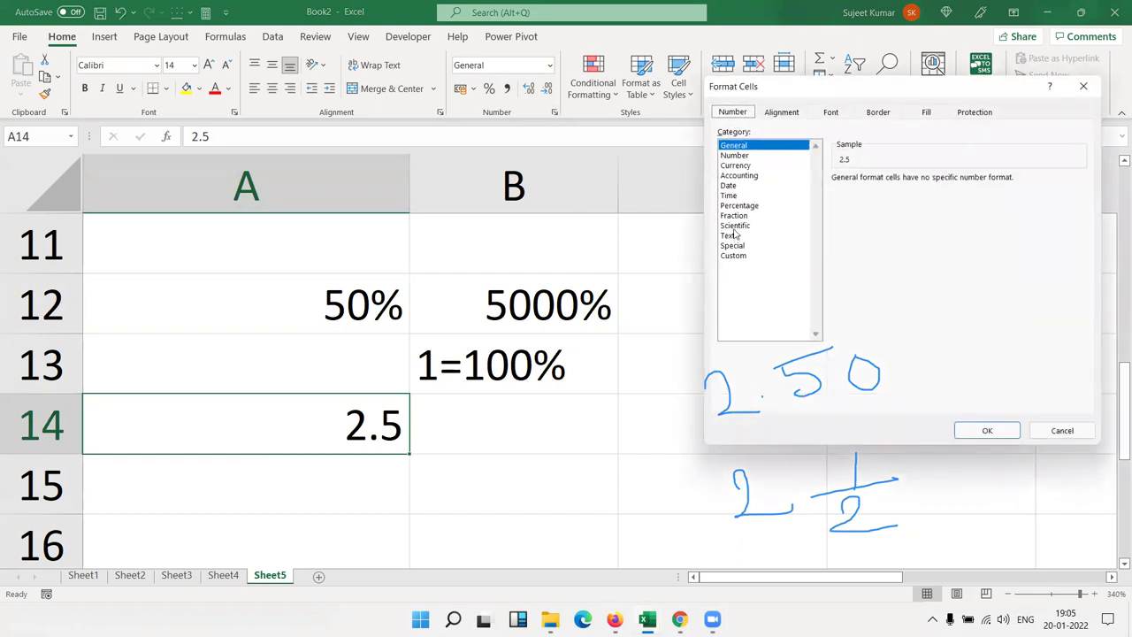
click(735, 225)
click(733, 216)
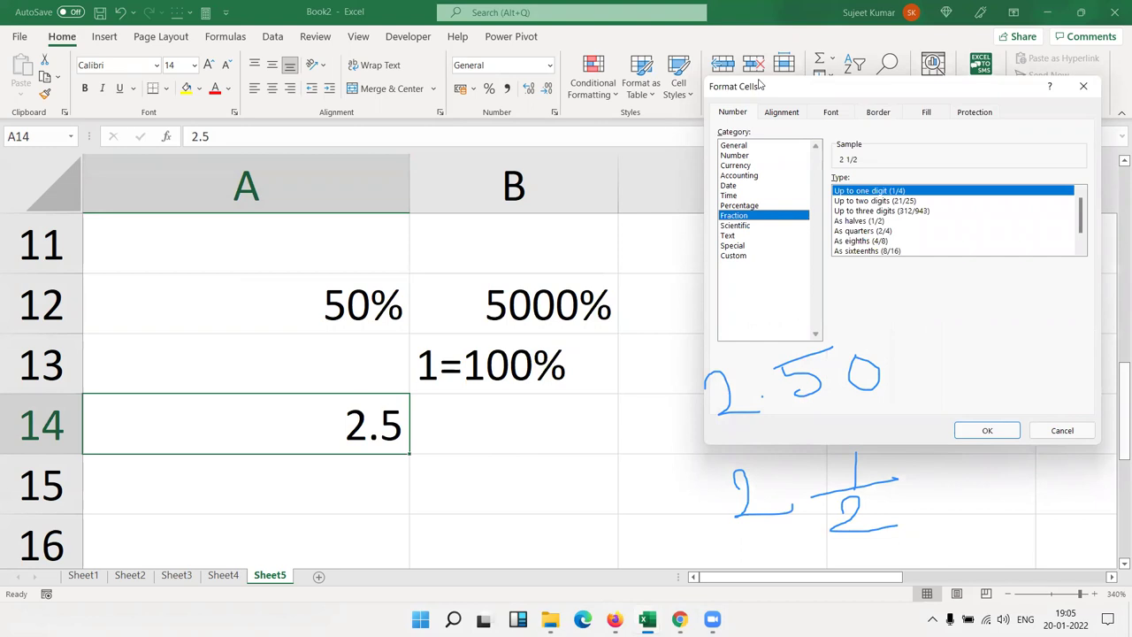
drag(759, 86, 513, 51)
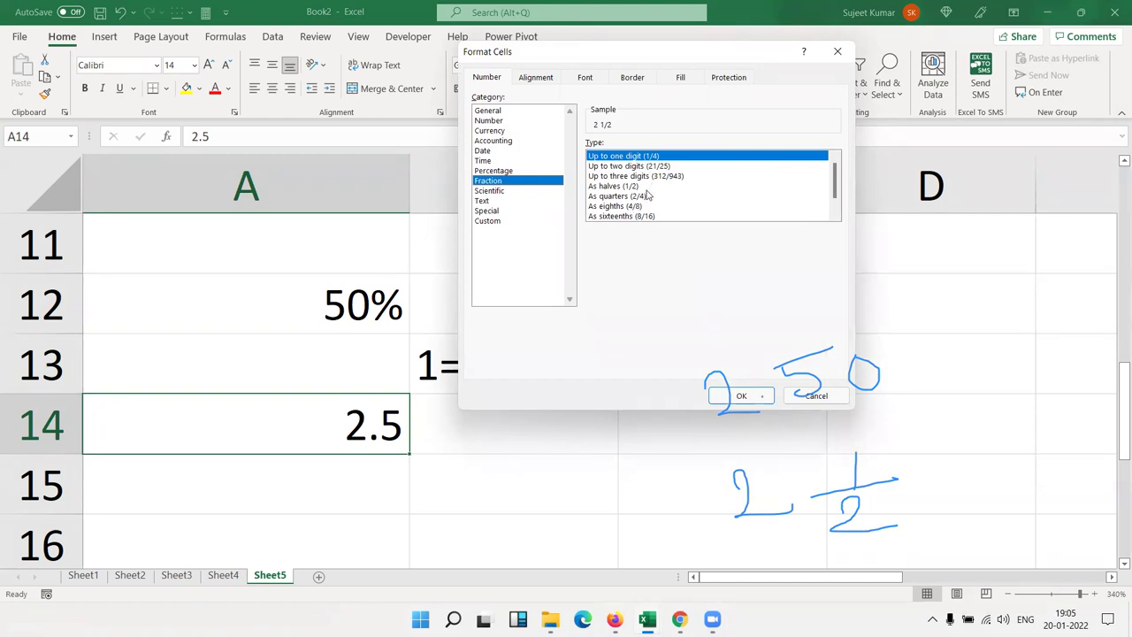
click(636, 186)
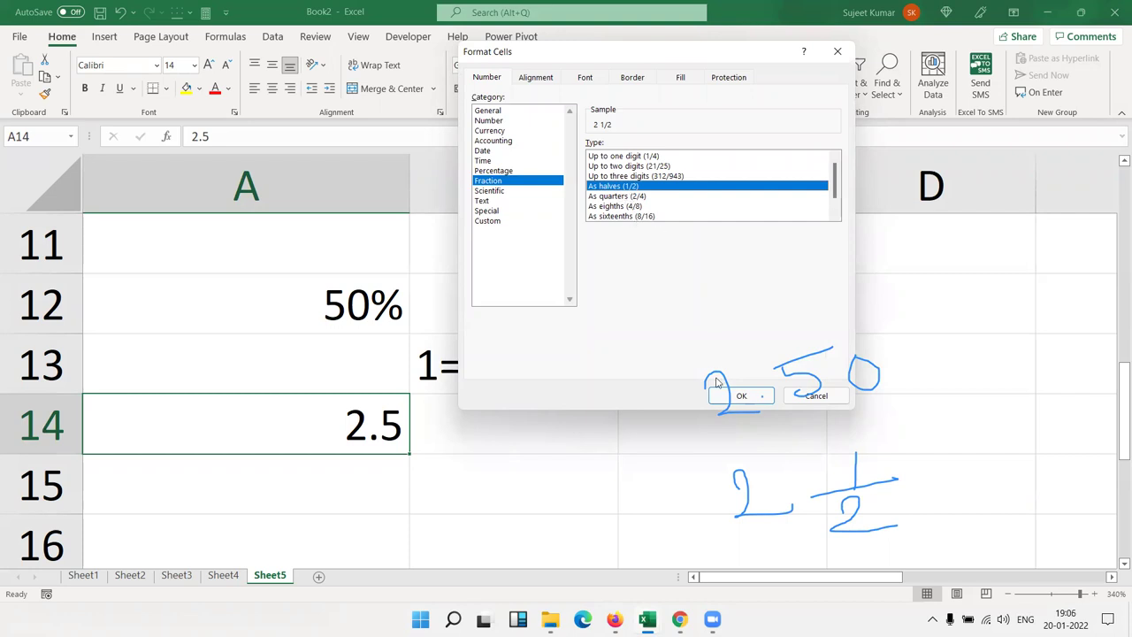
click(759, 400)
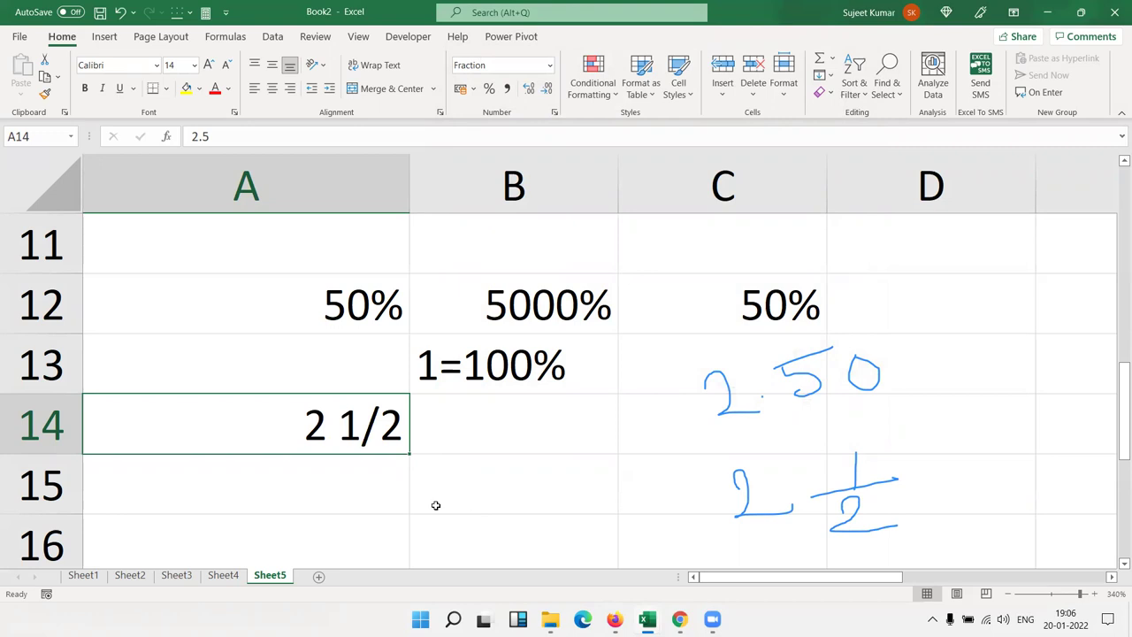
Reopen the number format settings, close without changes, and clear the handwritten notes.
click(554, 113)
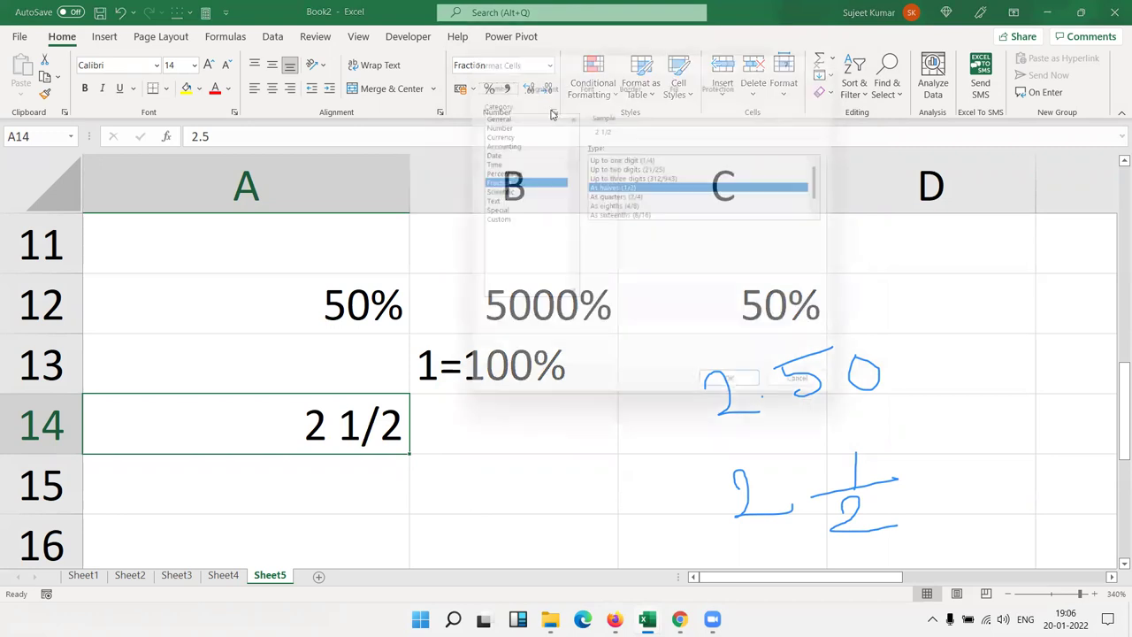
click(553, 112)
click(837, 51)
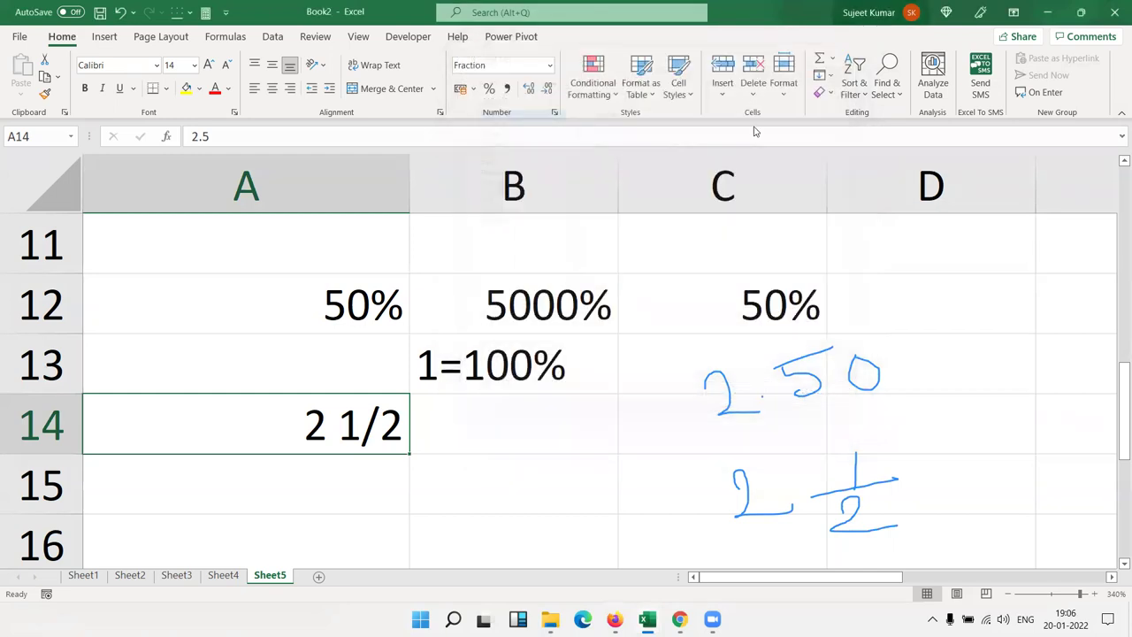
key(Escape)
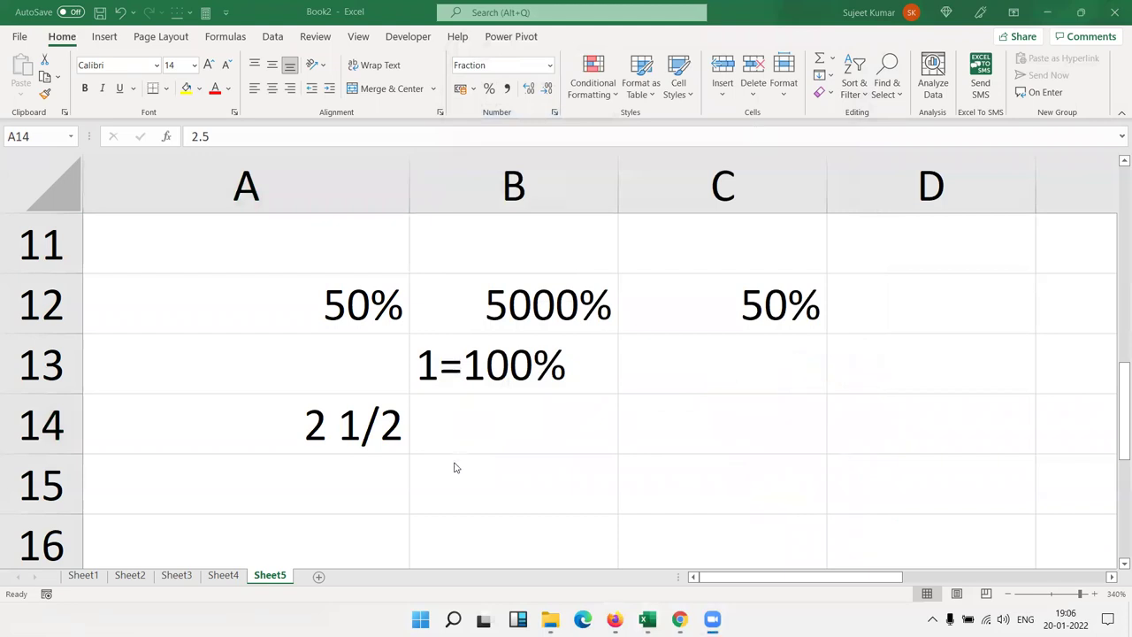
Scroll down column A past rows 15–16 and select the empty cell A23.
scroll(403, 438, down, 3)
scroll(392, 430, up, 3)
click(336, 490)
scroll(338, 487, down, 3)
scroll(338, 487, up, 3)
drag(1123, 415, 1124, 451)
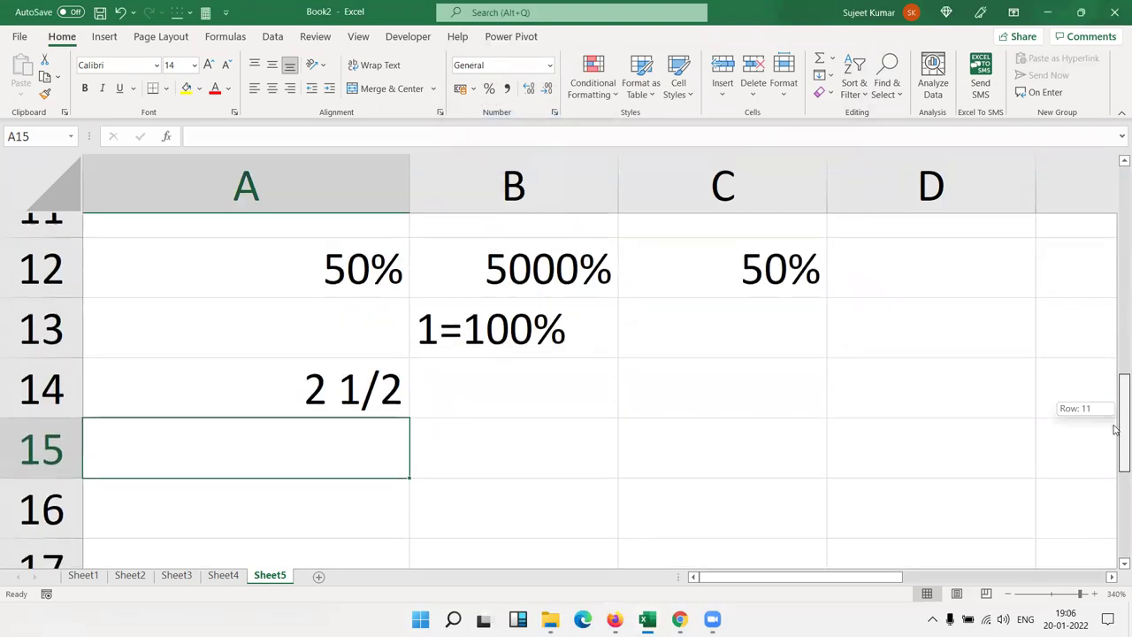
click(364, 430)
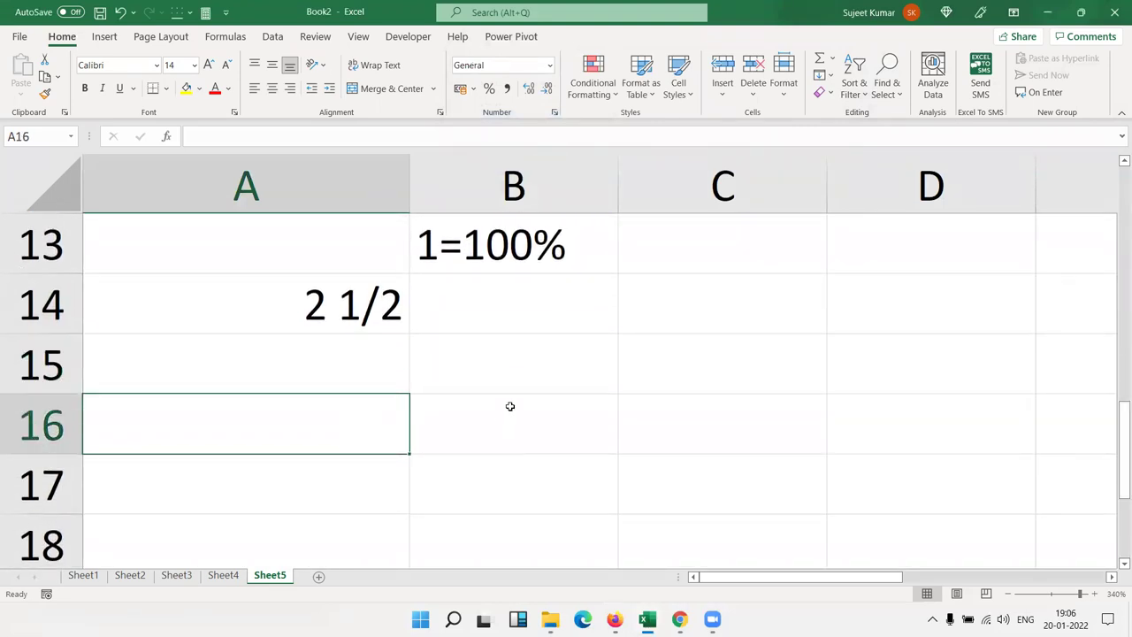
key(Up)
key(Down)
scroll(292, 478, down, 3)
click(201, 254)
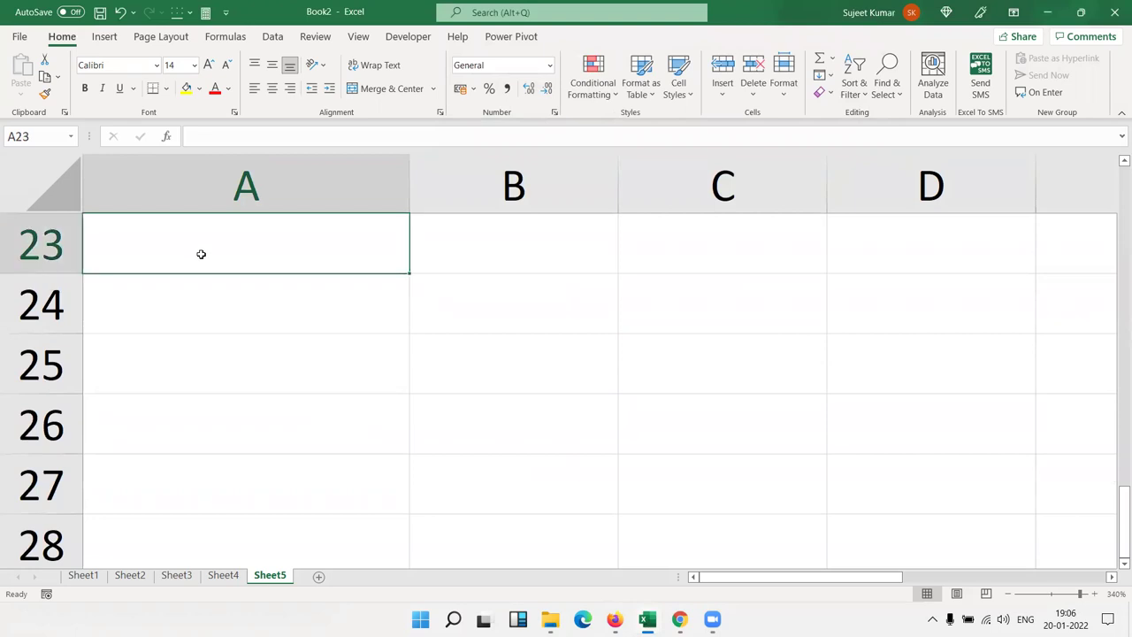
Enter the heading Chq in A23 and cheque number 021256 in A24.
text(Chq)
key(Return)
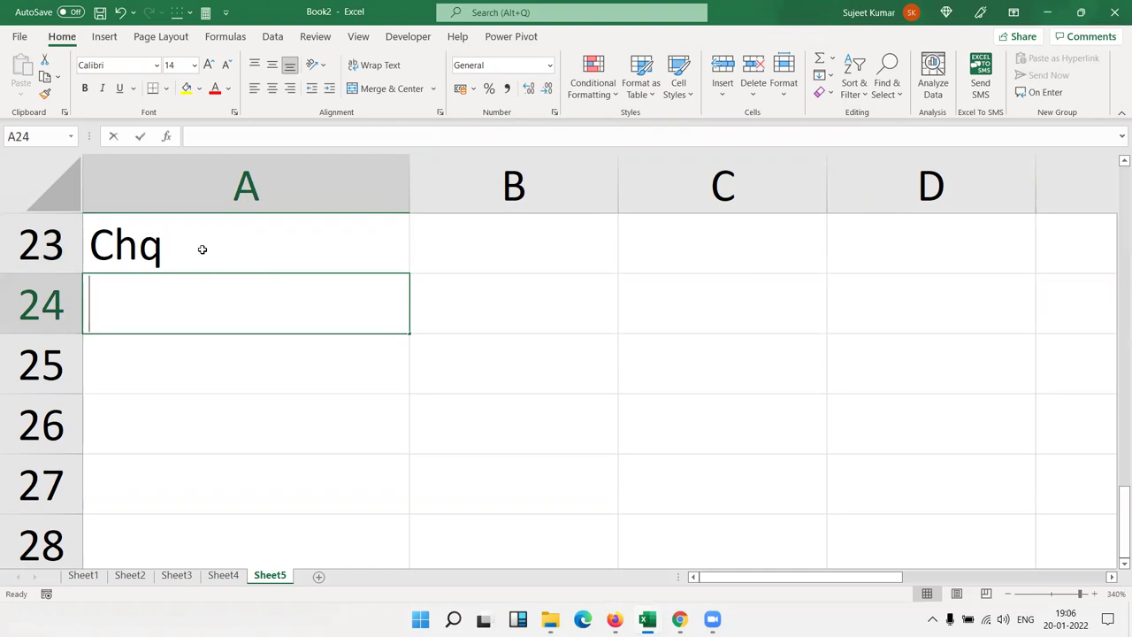
text(02125)
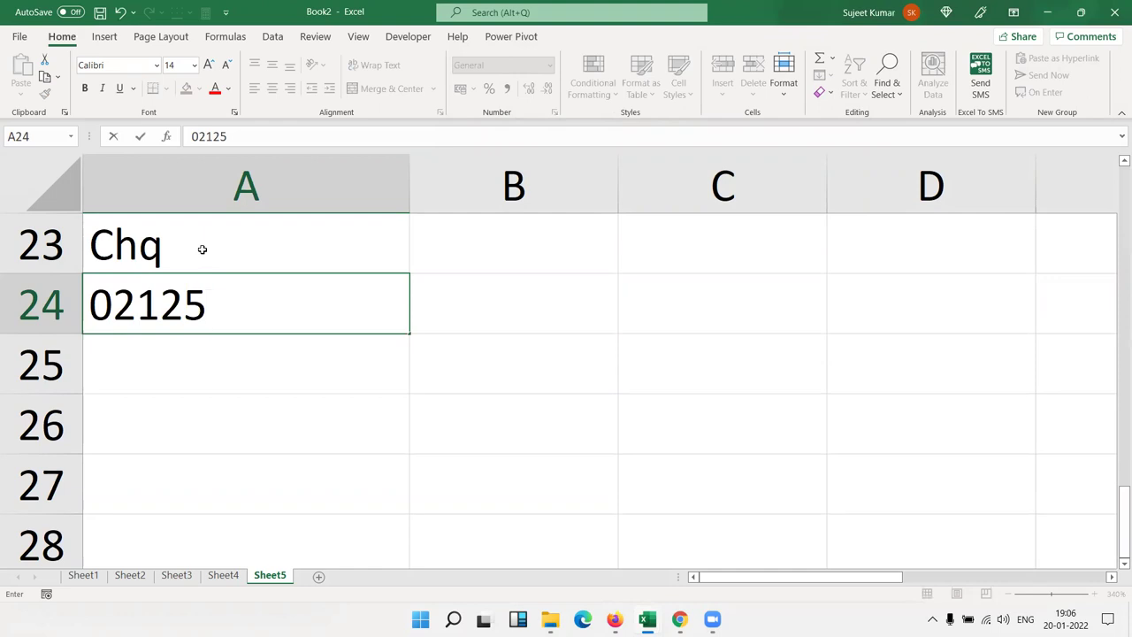
text(6)
key(Return)
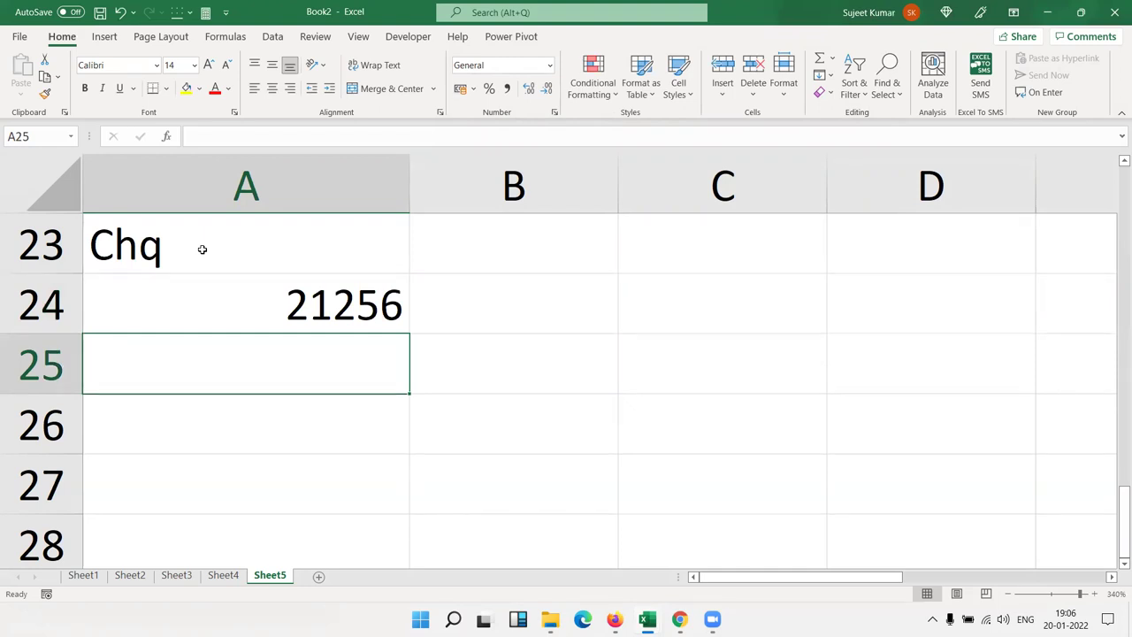
Test entering the numbers 01 and 10 in cell C24.
key(Up)
key(Right)
key(Right)
text(01)
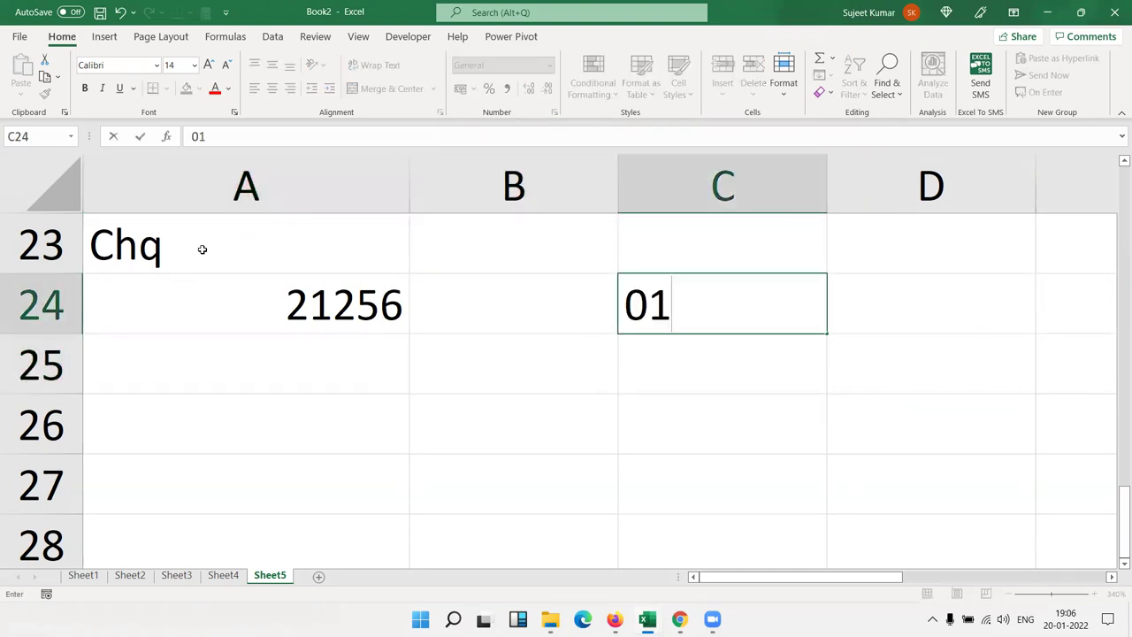
key(Return)
key(Up)
text(10)
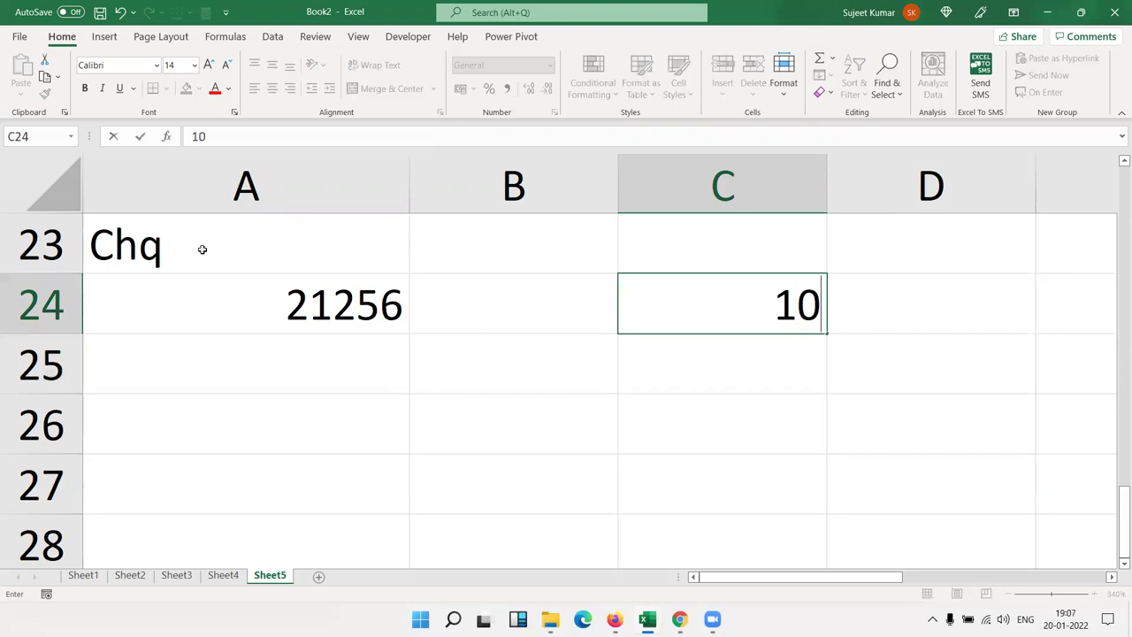
key(Return)
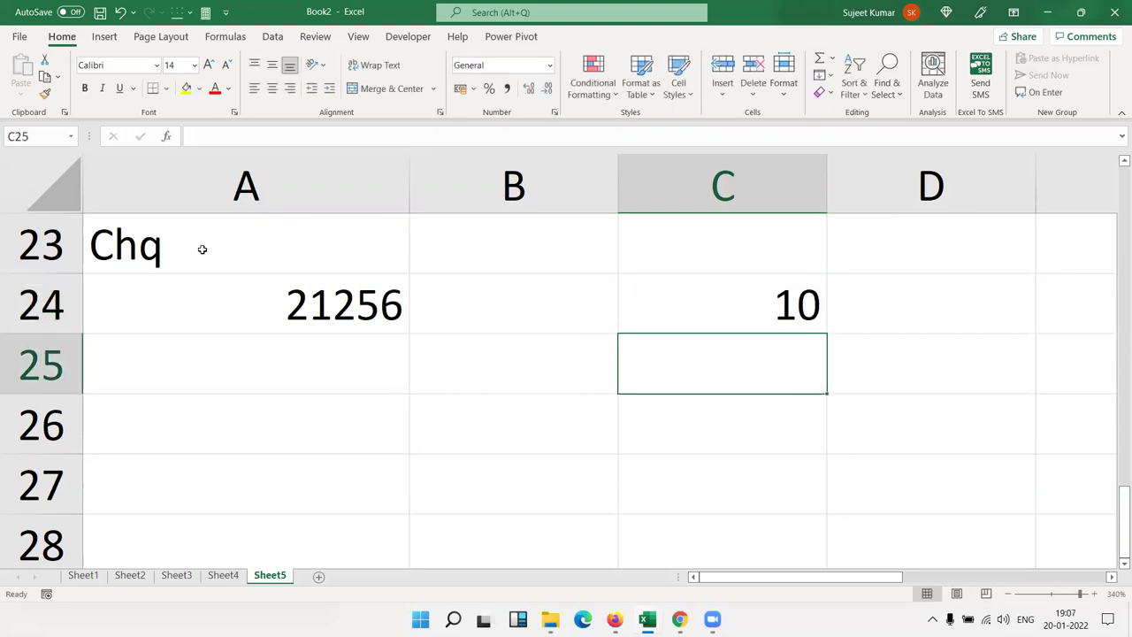
Test +1 and -1 entries in C24, then clear the cell.
key(Up)
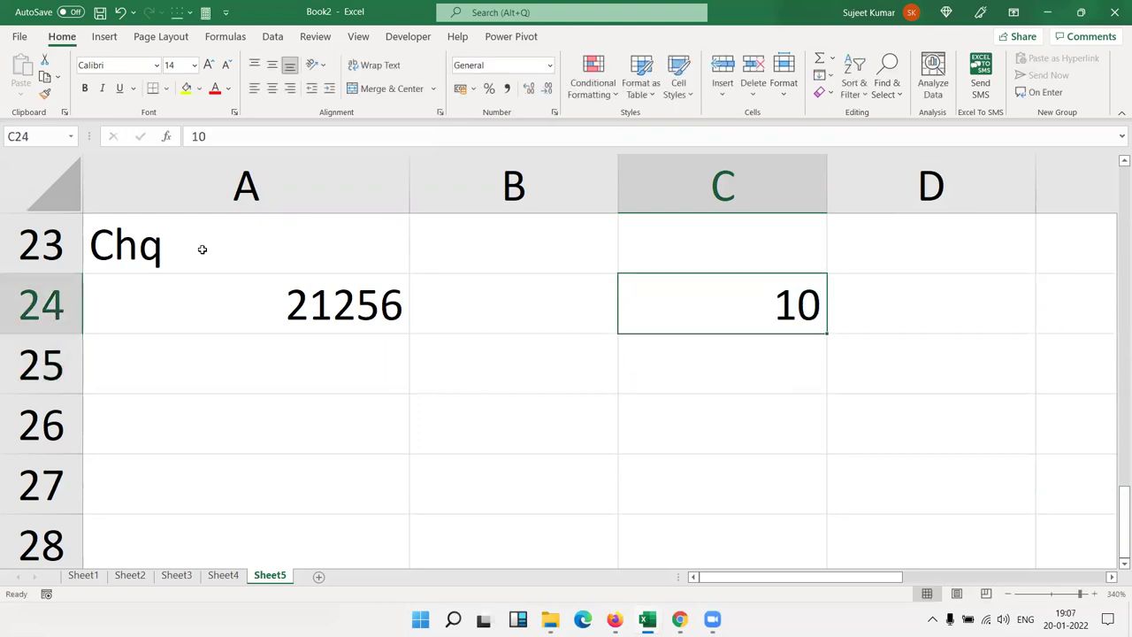
text(=)
key(BackSpace)
text(+1)
key(Return)
key(Up)
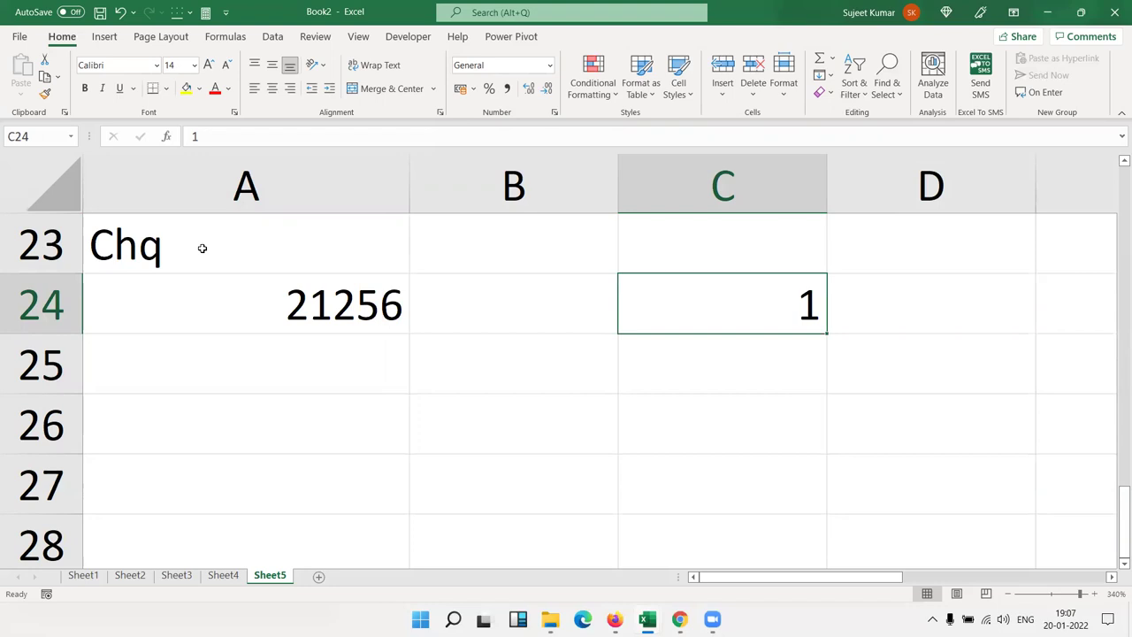
text(-1)
key(Return)
key(Up)
key(Delete)
Enter '0251365 in A24 and '002515 in A25 as text, then select A23:A29.
key(Left)
key(Left)
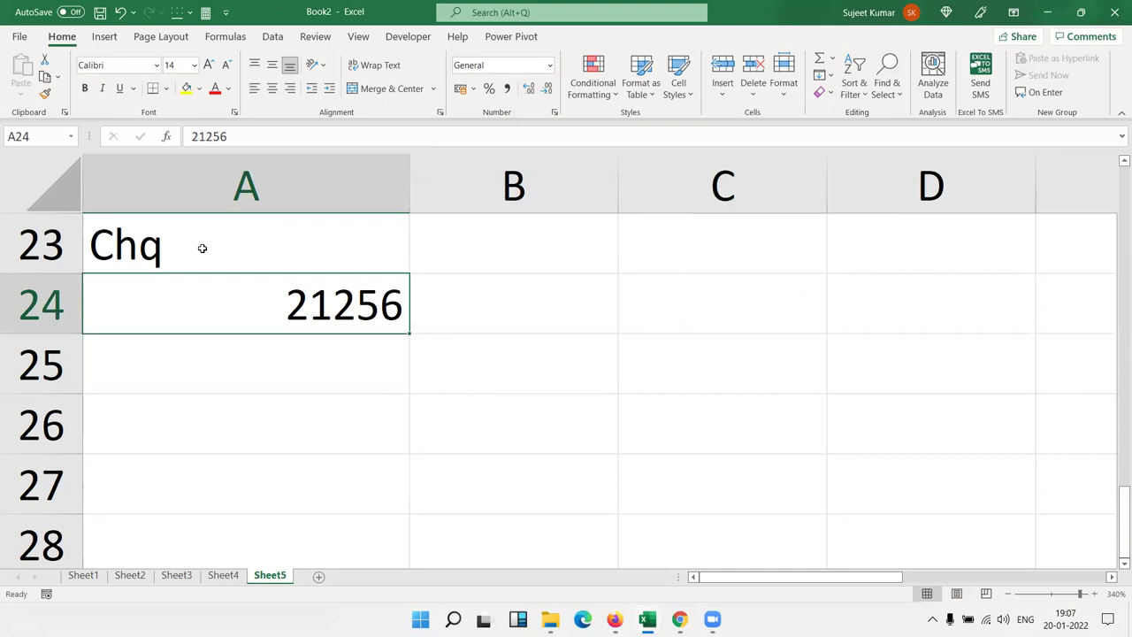
text('0251365)
key(Return)
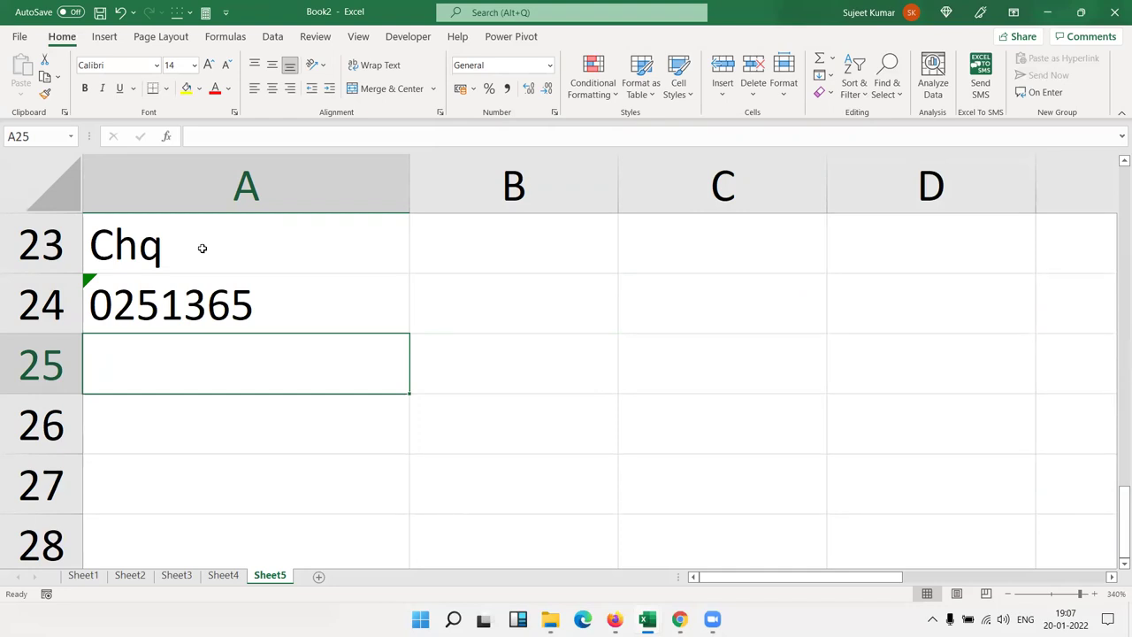
text('002515)
key(Return)
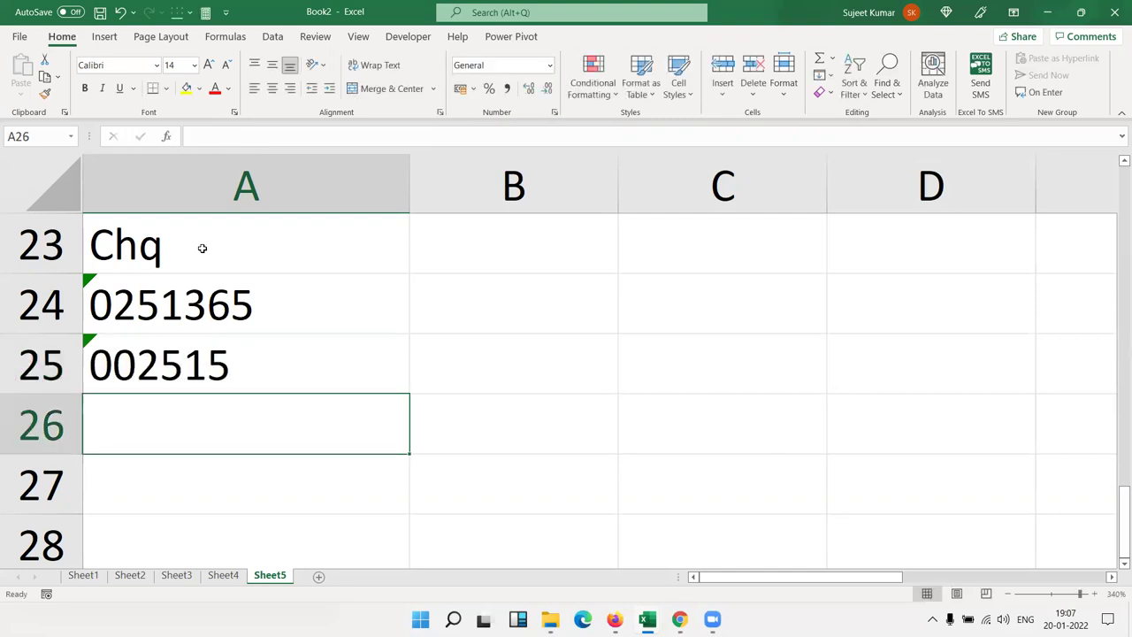
key(Up)
key(Up)
key(Up)
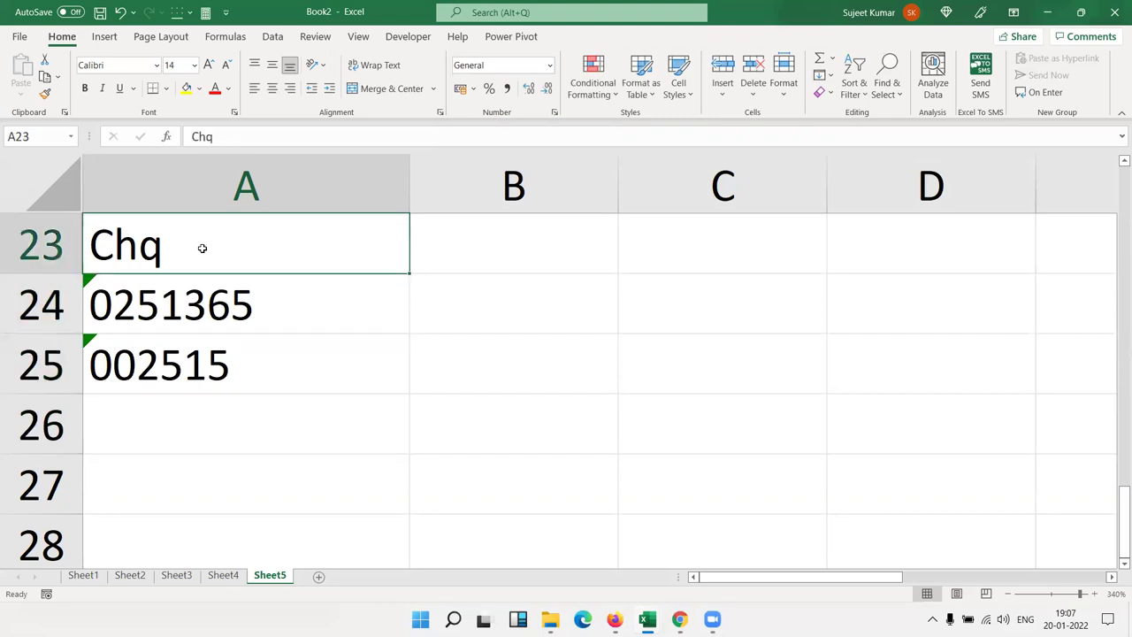
key(shift+Down)
key(shift+Down)
key(shift+Down)
key(shift+Down)
key(shift+Down)
key(shift+Down)
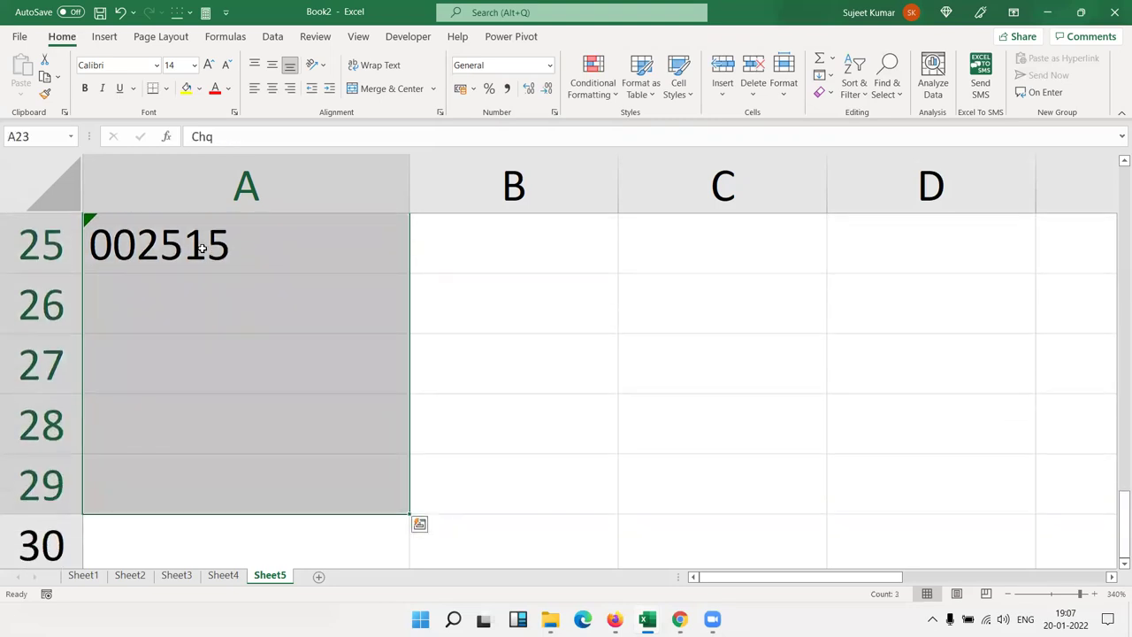
Apply the Text number format to the selected Chq cells A23:A29.
click(554, 112)
click(484, 203)
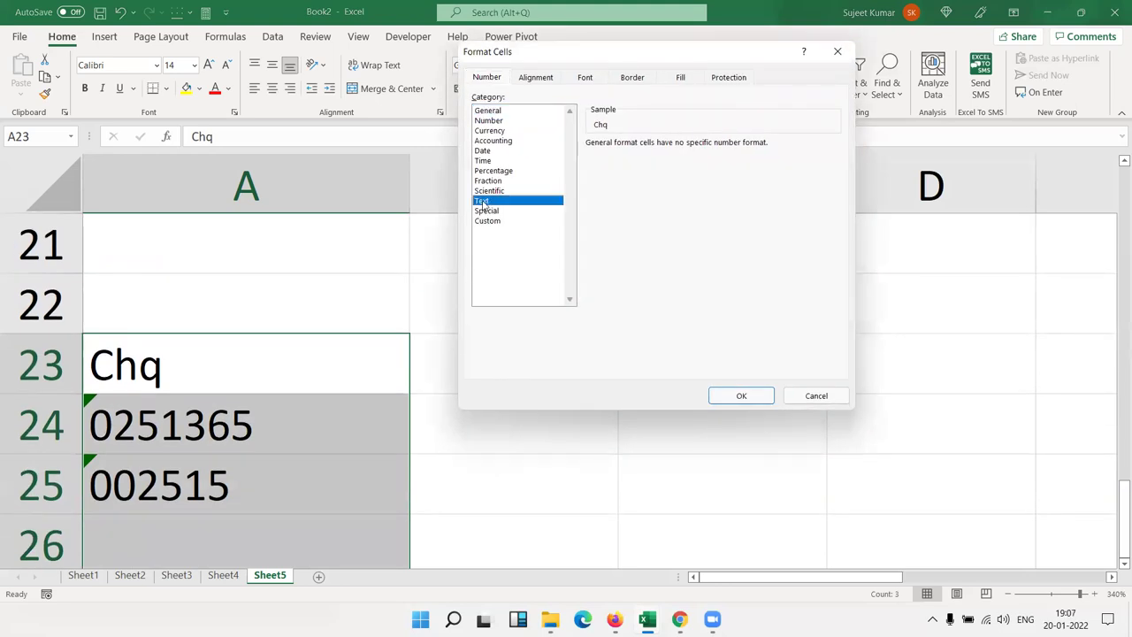
click(741, 396)
click(354, 434)
click(481, 430)
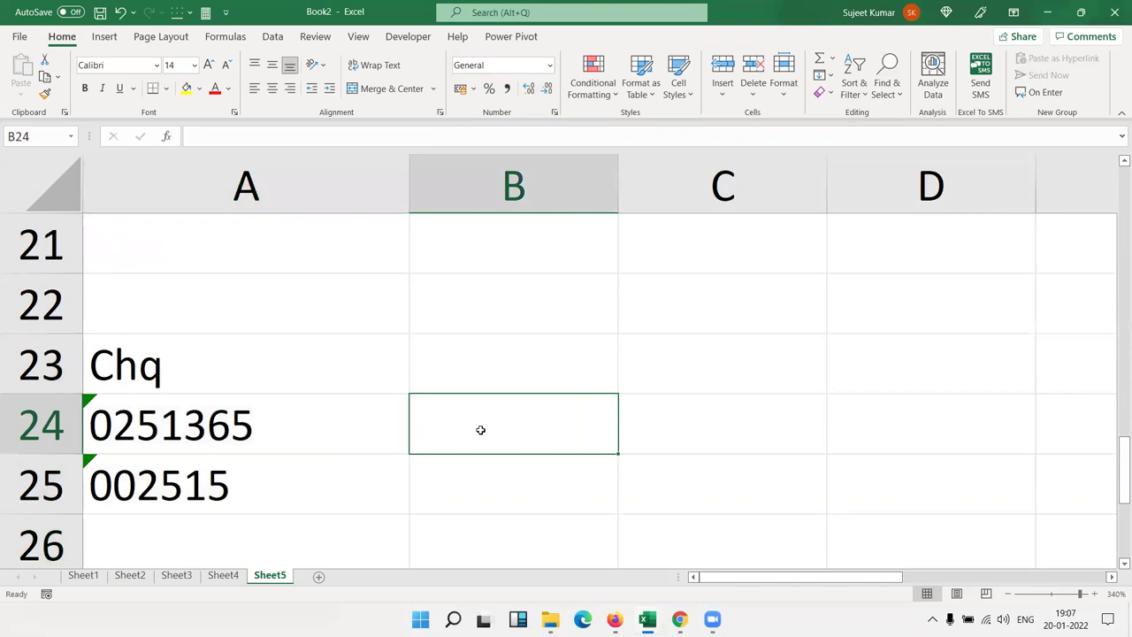
Enter cheque number 4515242 in A26.
scroll(200, 437, down, 3)
scroll(180, 507, up, 3)
click(176, 534)
text(4515)
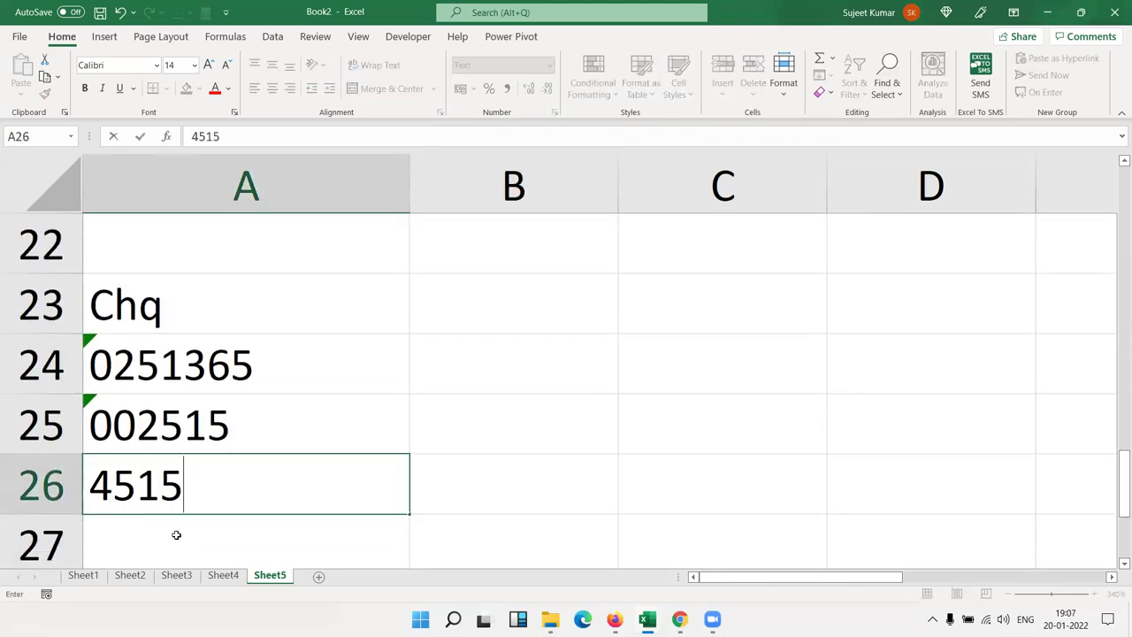
text(242)
key(Return)
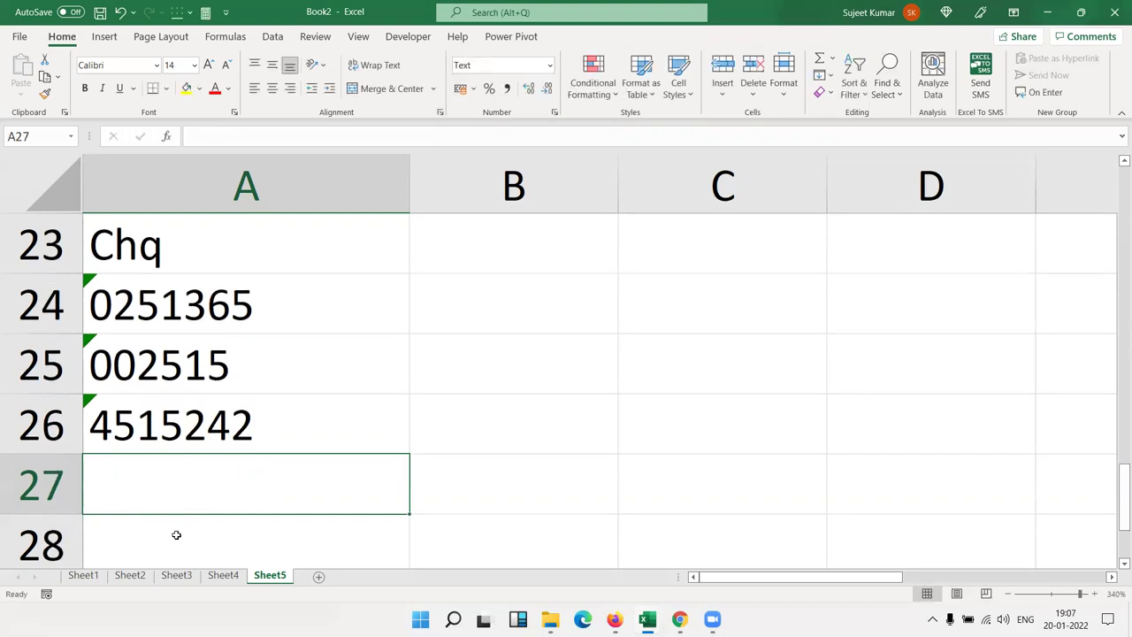
Enter =SUM(A23:A26) in A27, referencing the cheque numbers above.
text(=su)
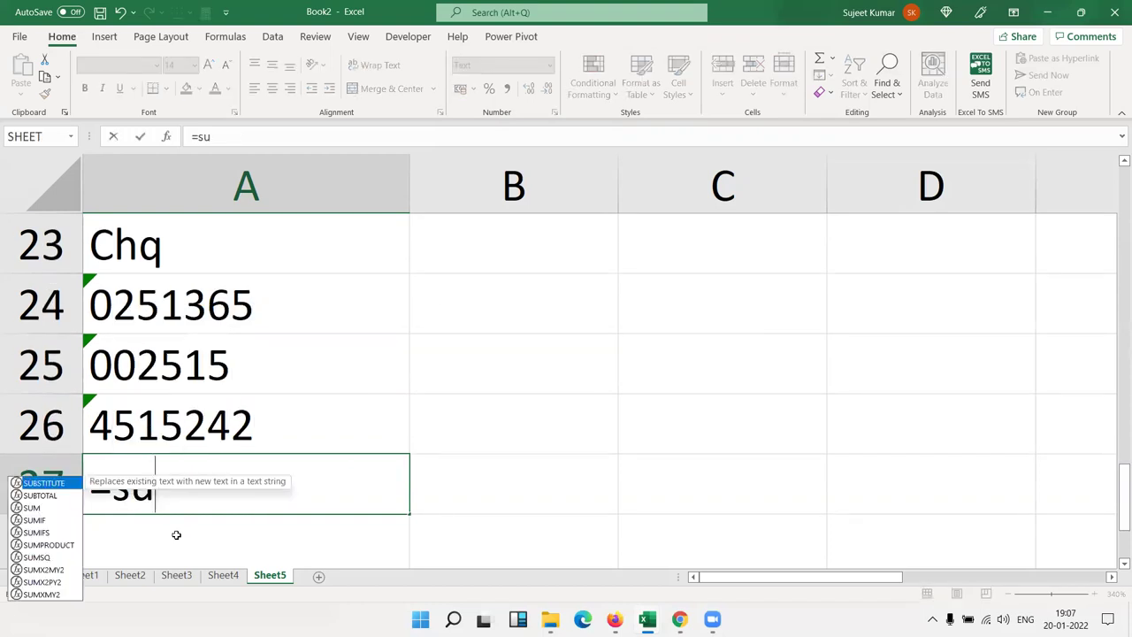
text(m()
key(Up)
key(shift+Up)
key(shift+Up)
key(shift+Up)
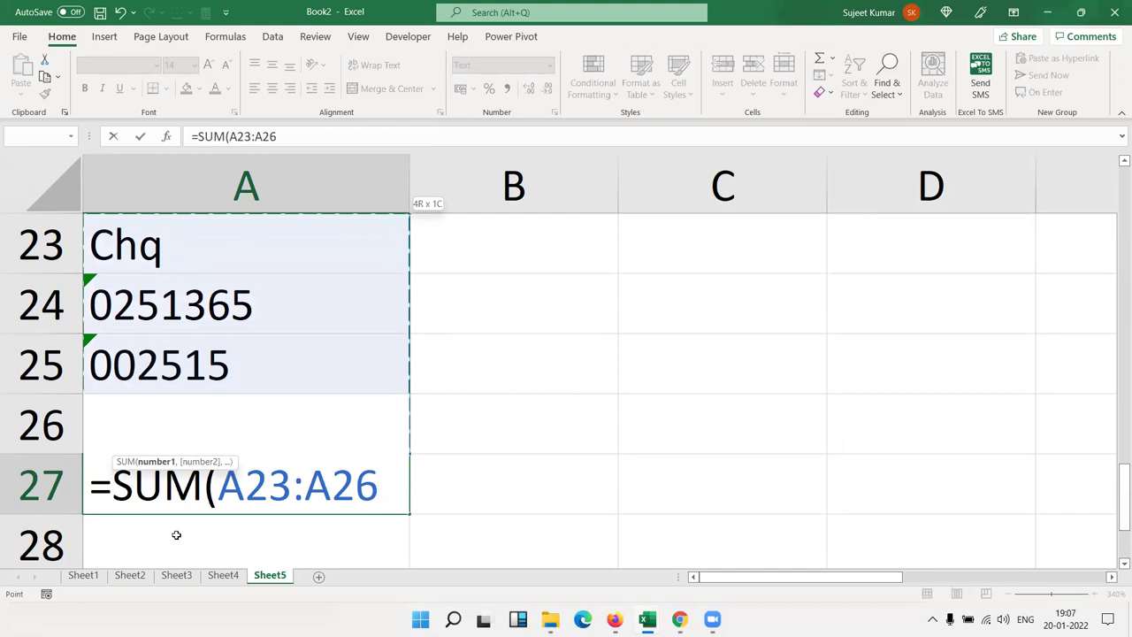
text())
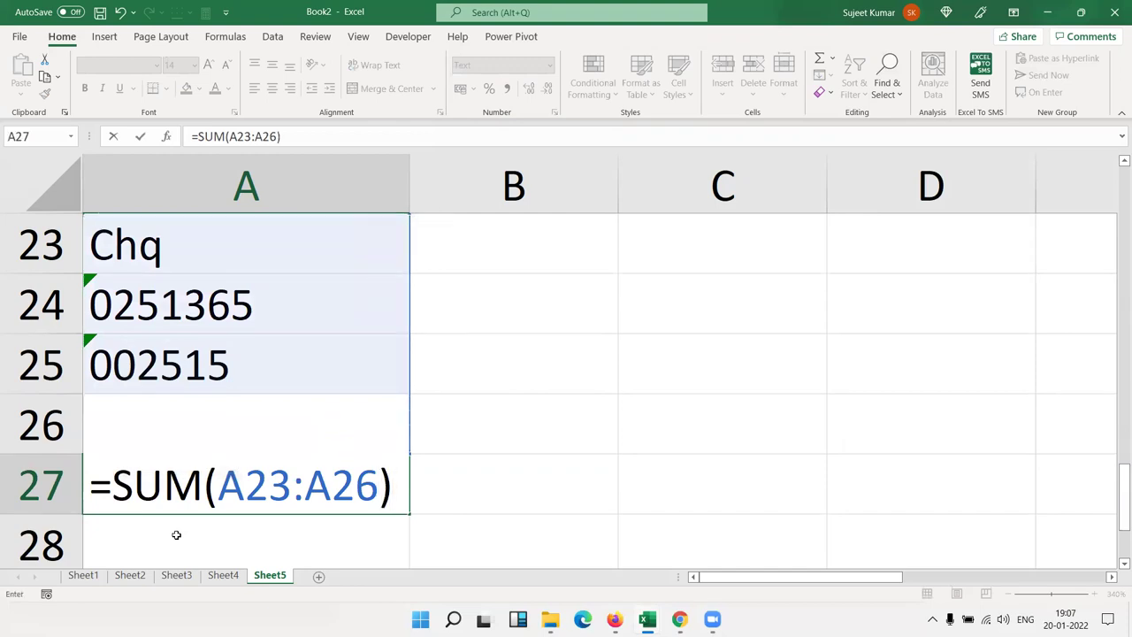
key(Return)
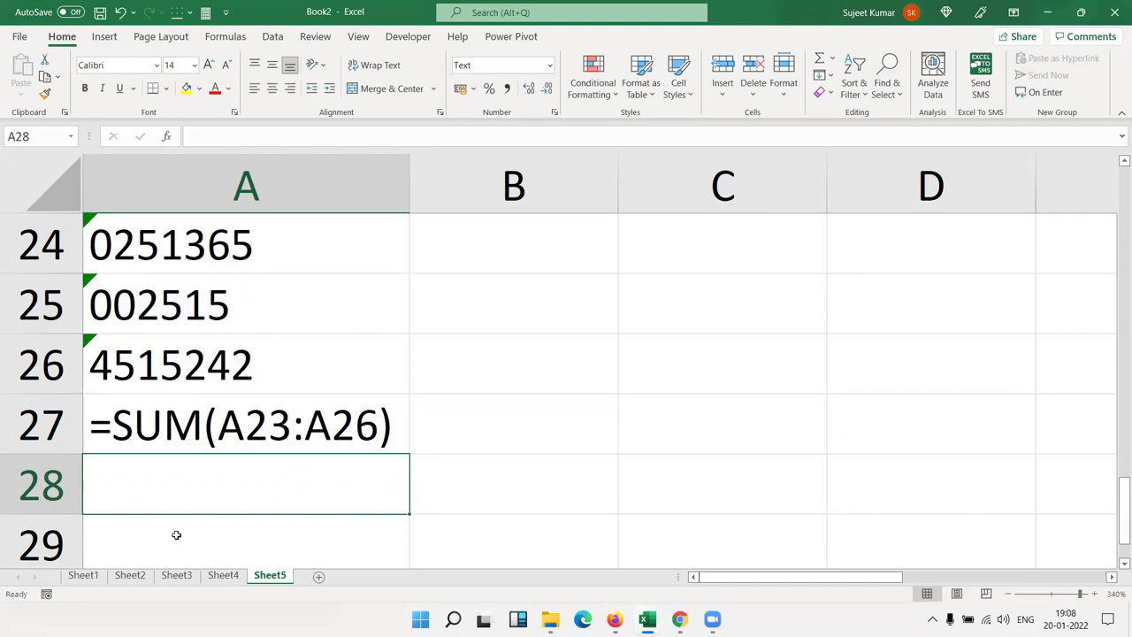
click(315, 435)
click(554, 113)
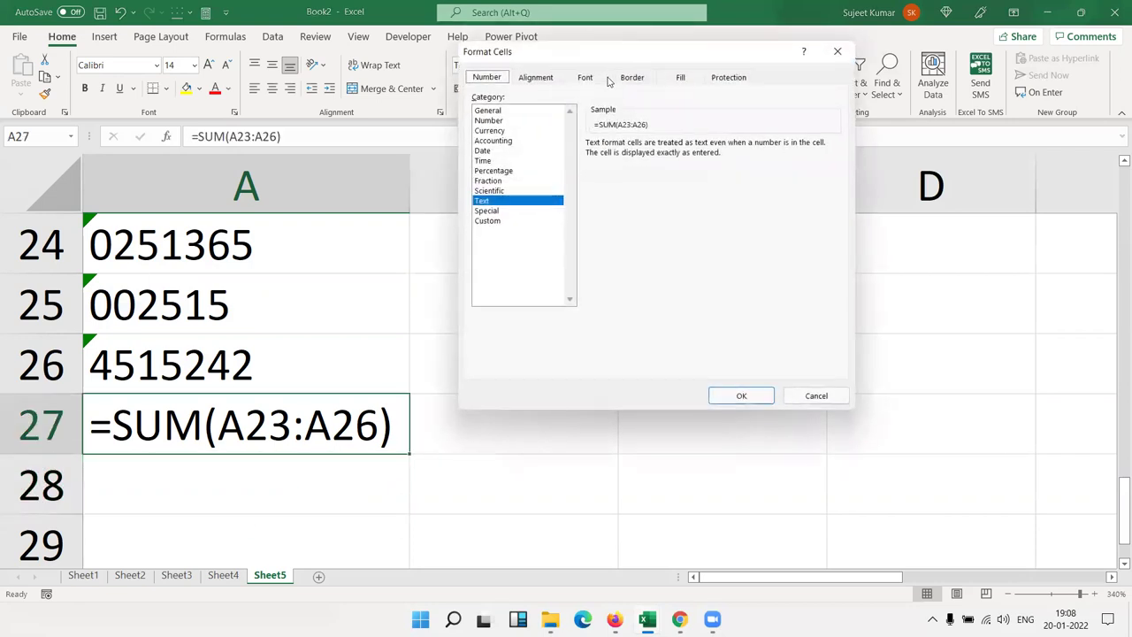
drag(616, 62, 841, 82)
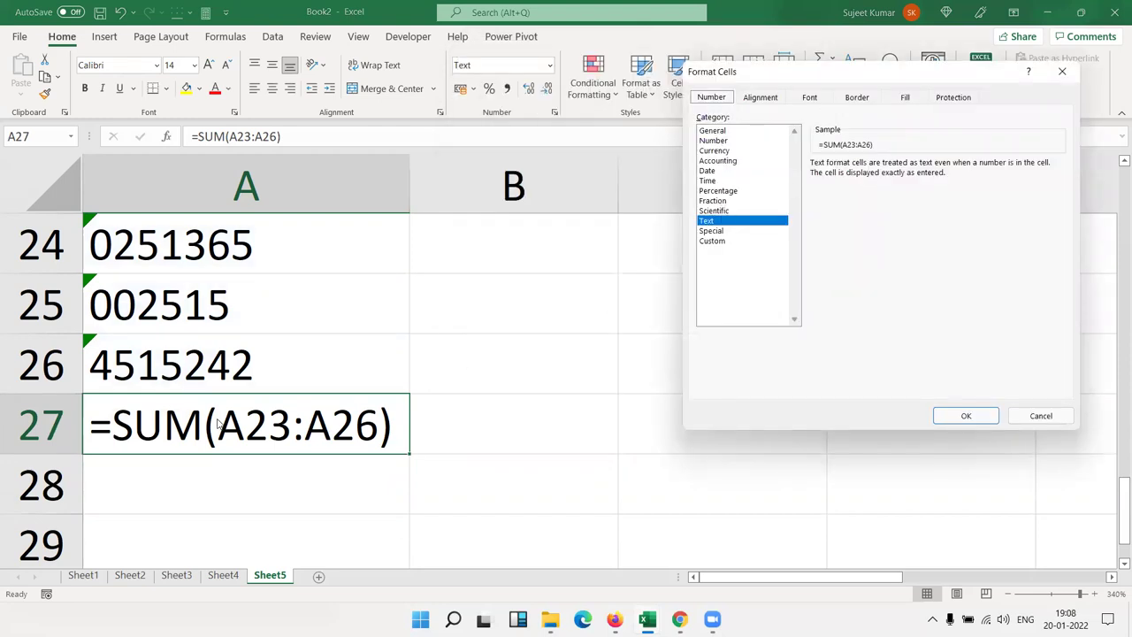
click(716, 223)
key(Return)
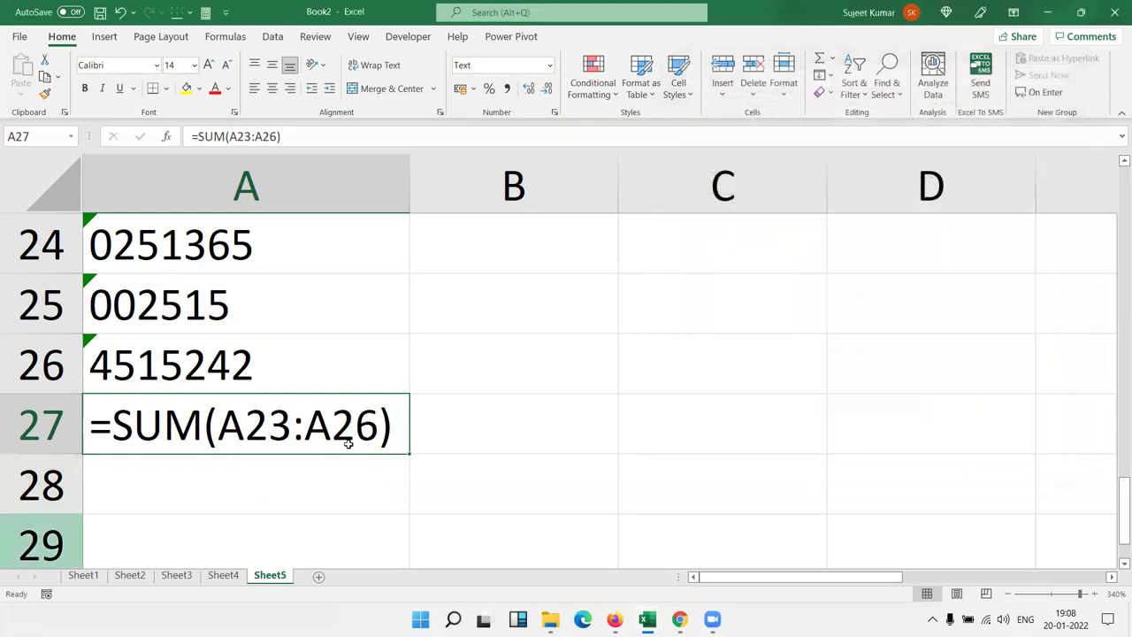
Try converting A26's 4515242 to a number, undo it, then ignore the stored-as-text warning.
click(455, 374)
click(198, 347)
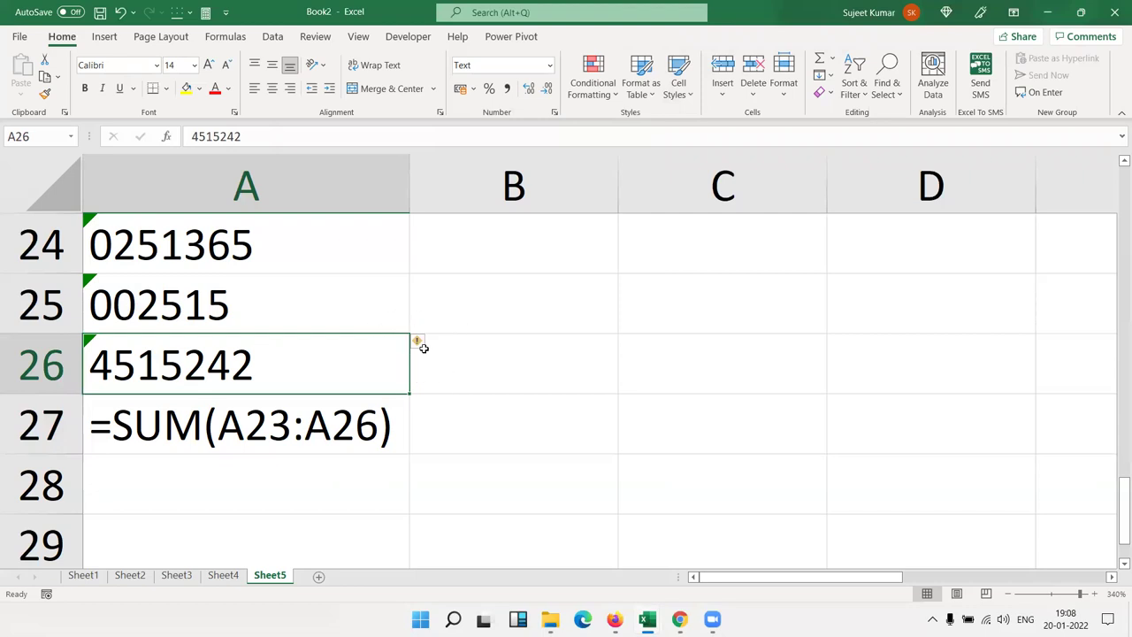
click(421, 346)
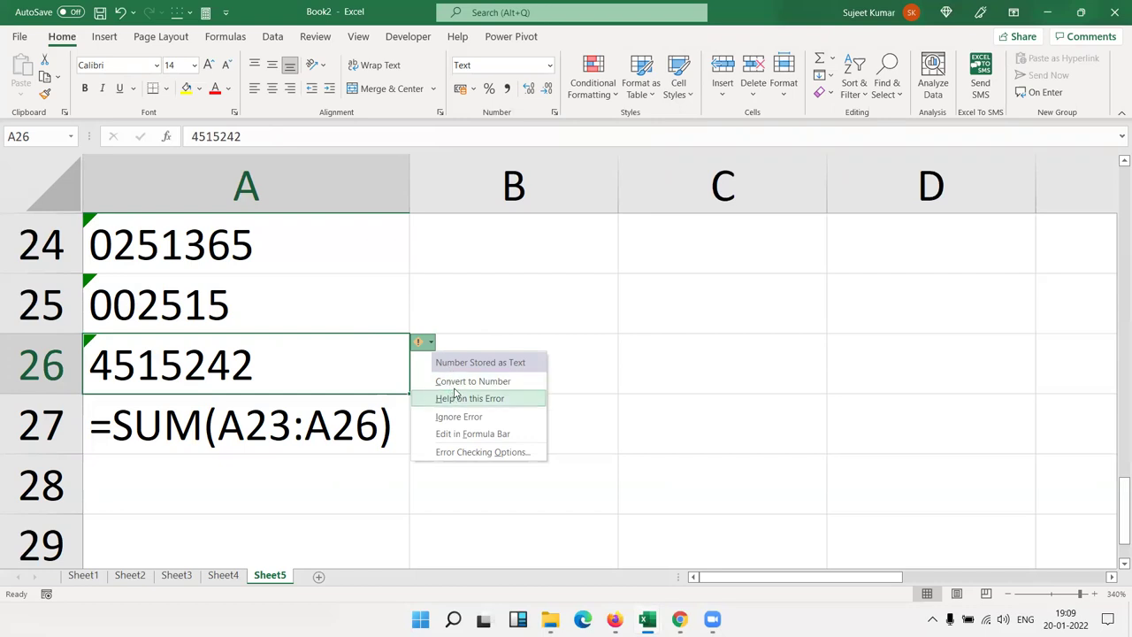
click(458, 384)
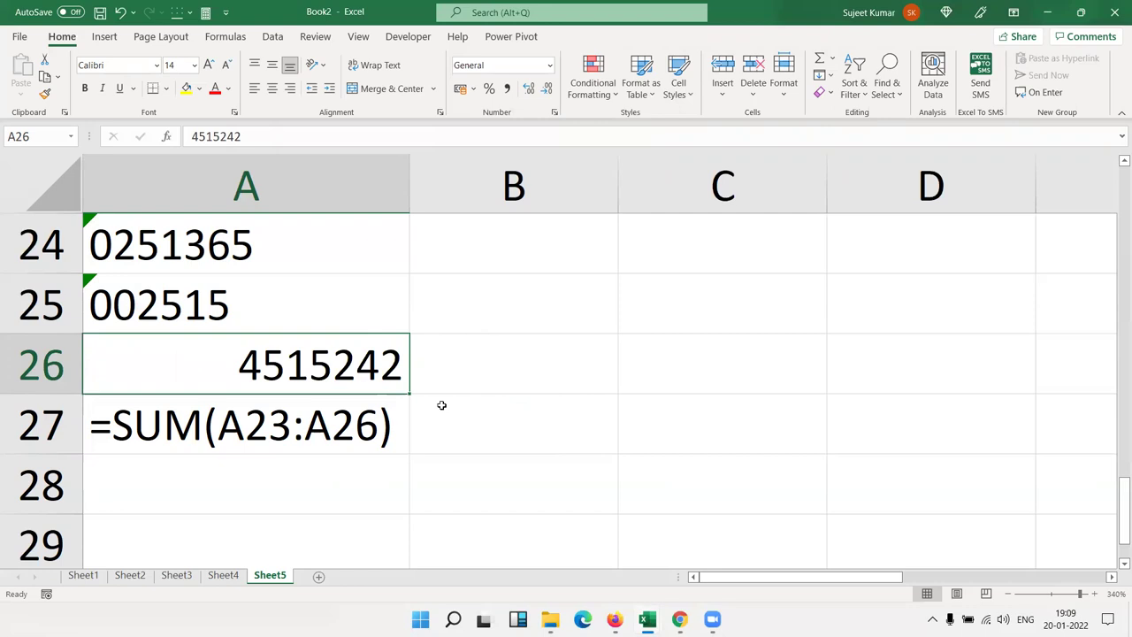
key(ctrl+z)
click(420, 343)
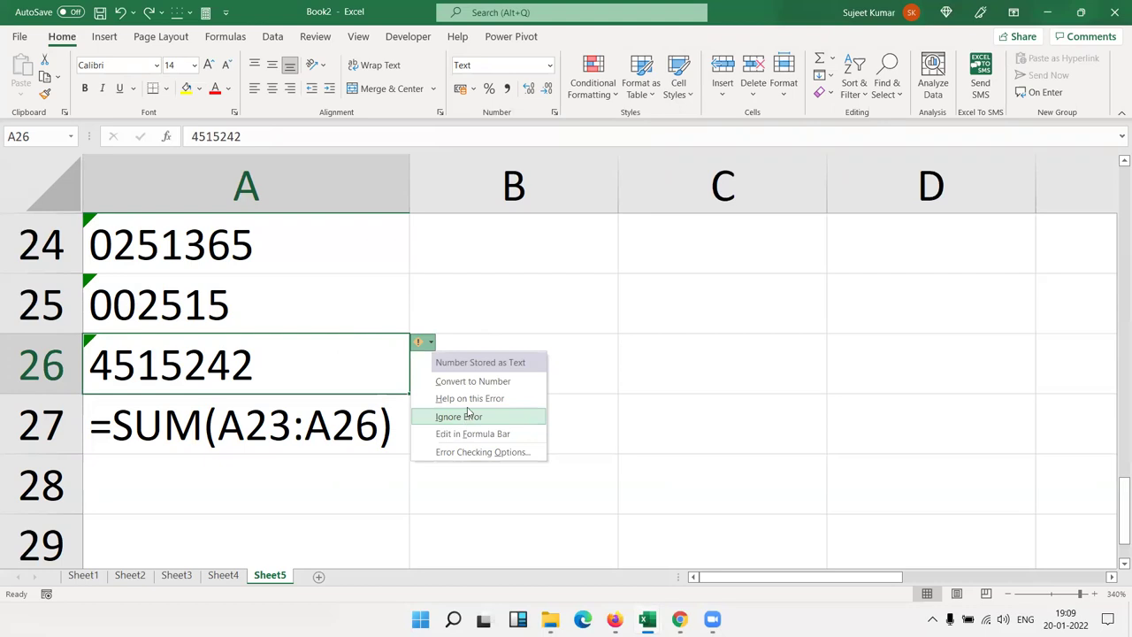
click(466, 422)
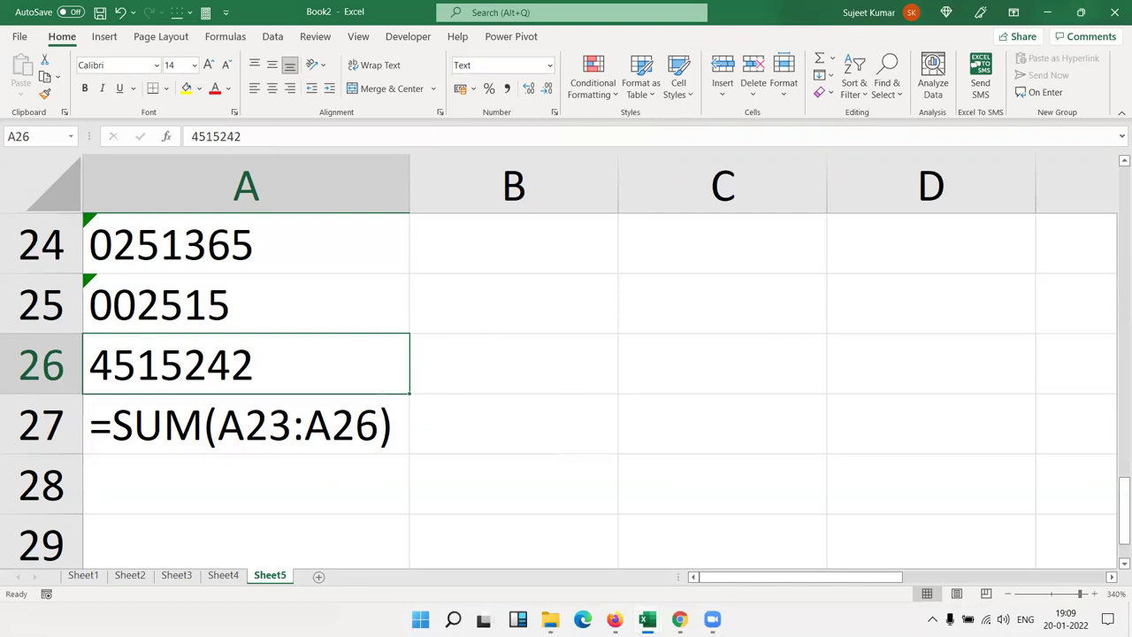
View C25's custom number formats without changing anything, then bring up the browser's Messages page.
click(644, 300)
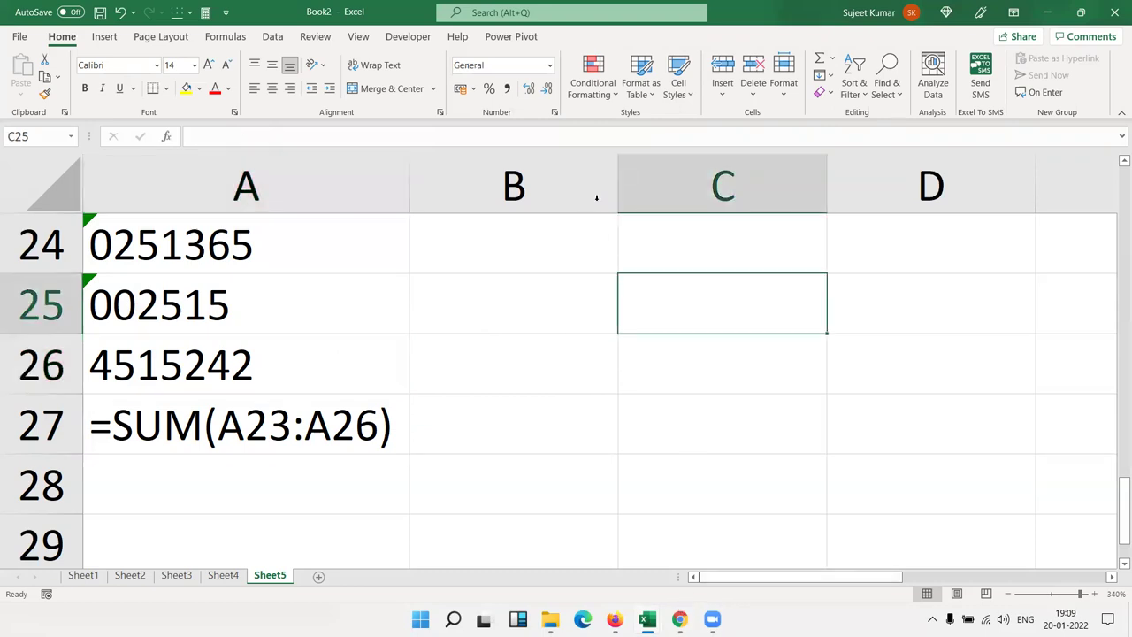
click(554, 112)
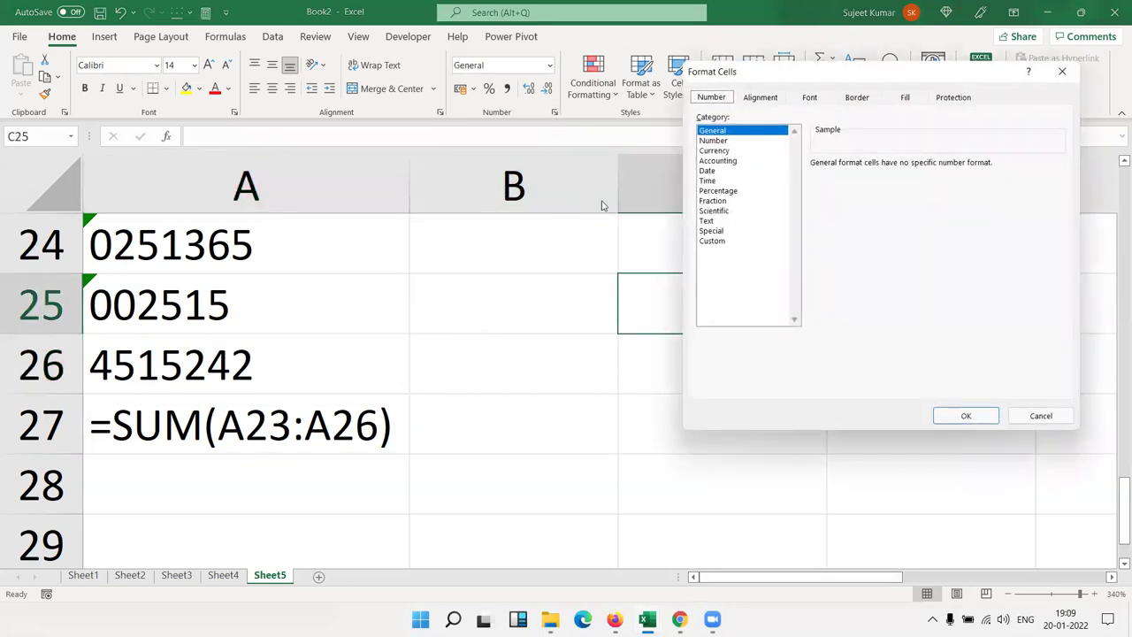
click(713, 242)
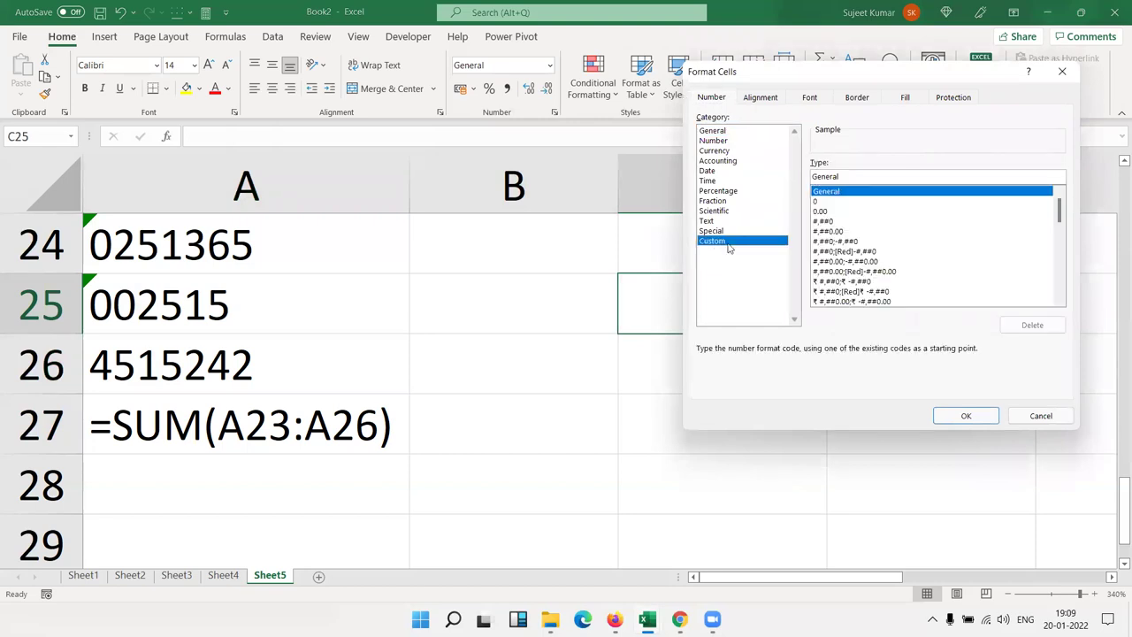
key(Escape)
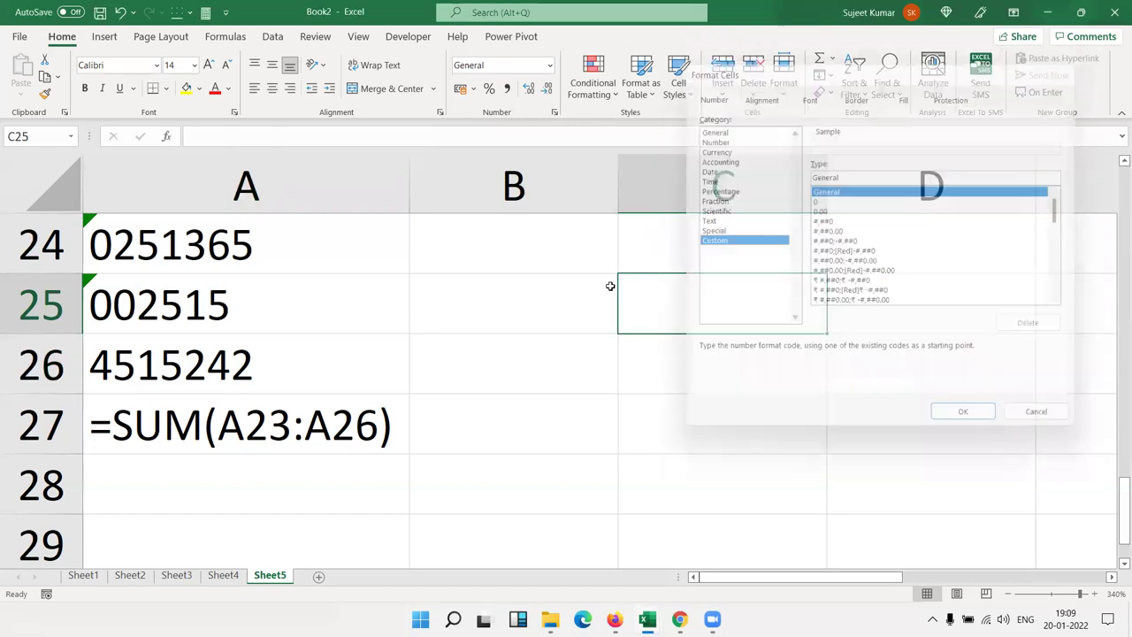
mouse_move(680, 619)
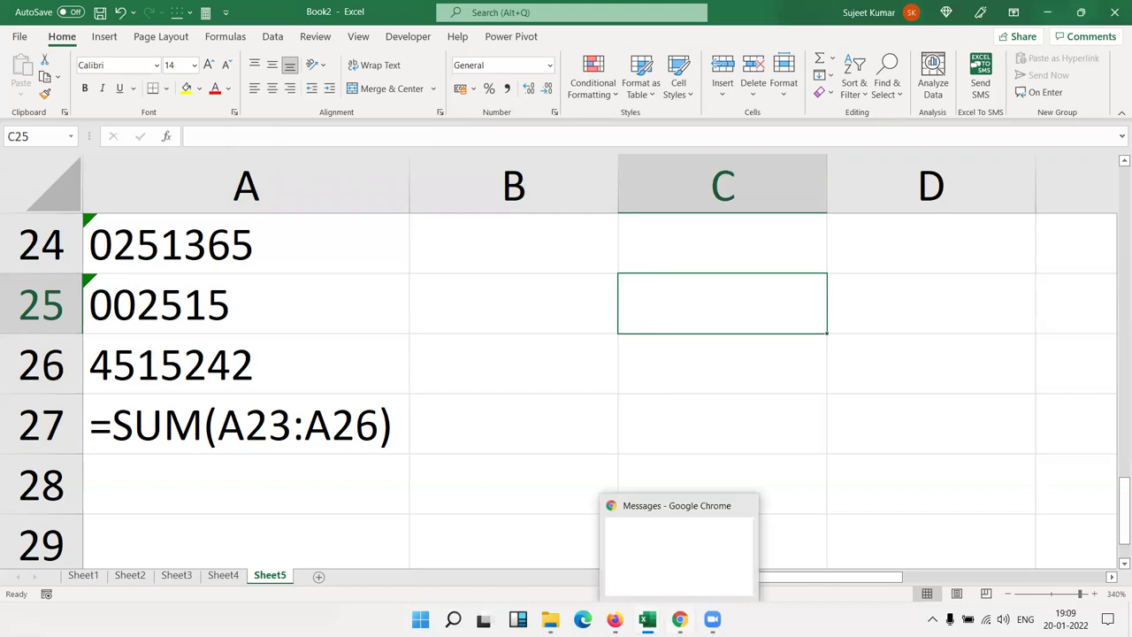
click(628, 513)
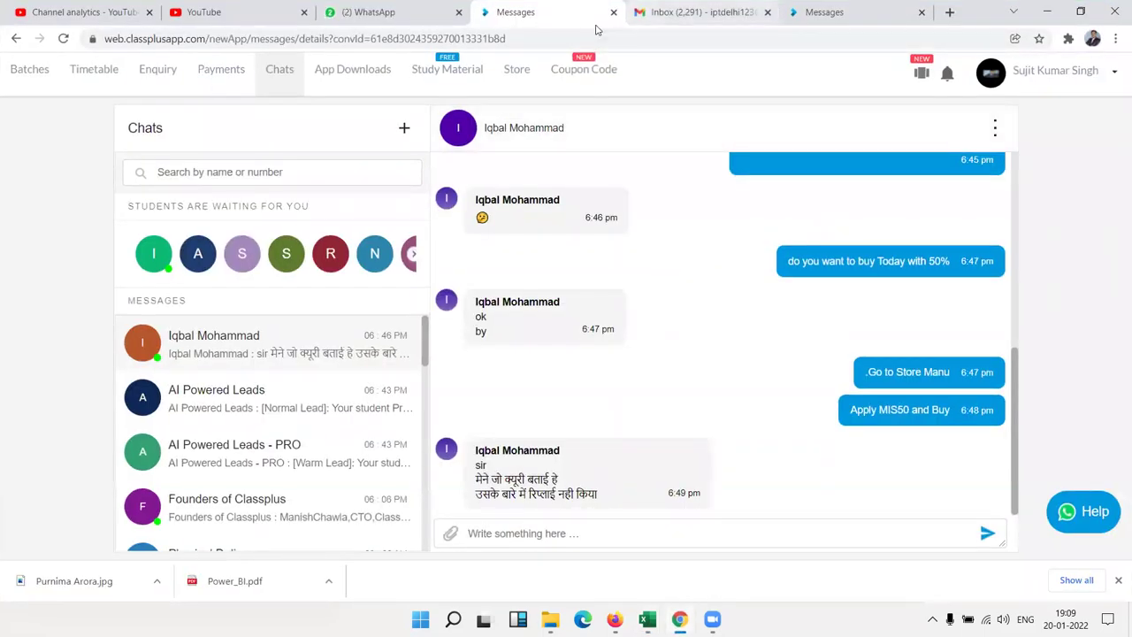
Open the Microsoft Support article 'Review guidelines for customizing a number format' in a new tab.
click(823, 13)
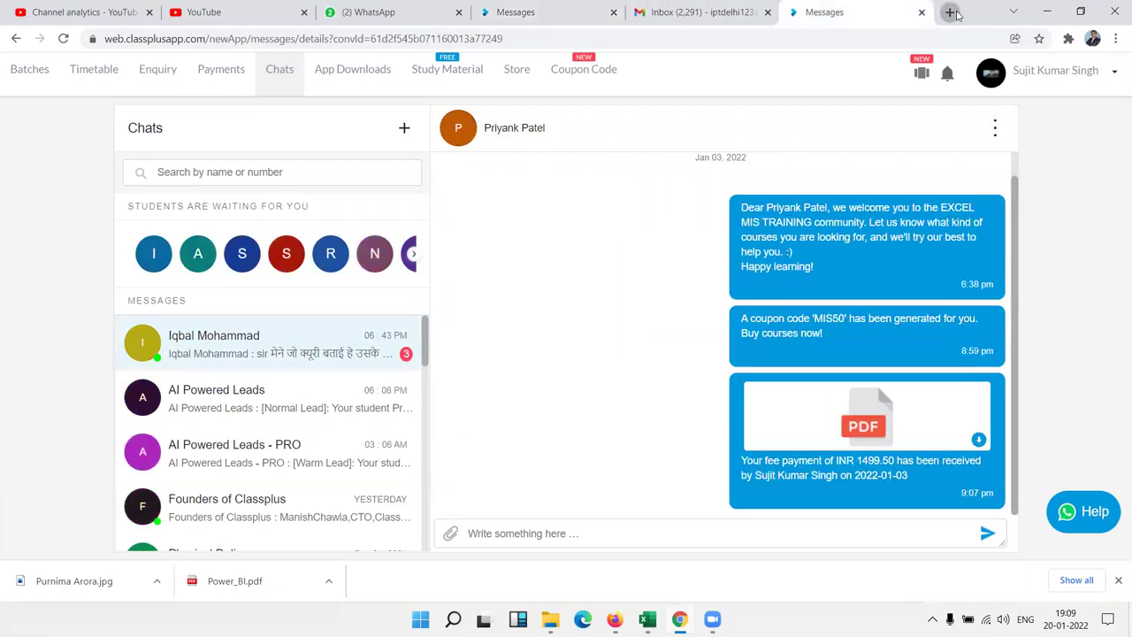
click(951, 12)
text(c)
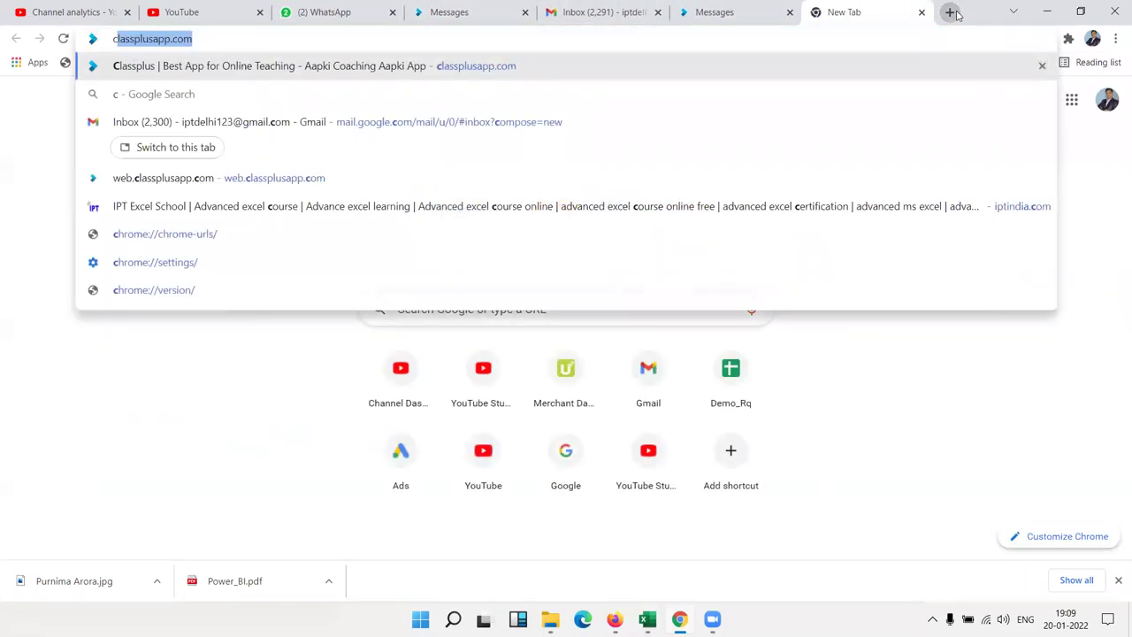
text(u)
key(Down)
key(Down)
key(Down)
key(Down)
key(Down)
key(Down)
key(Return)
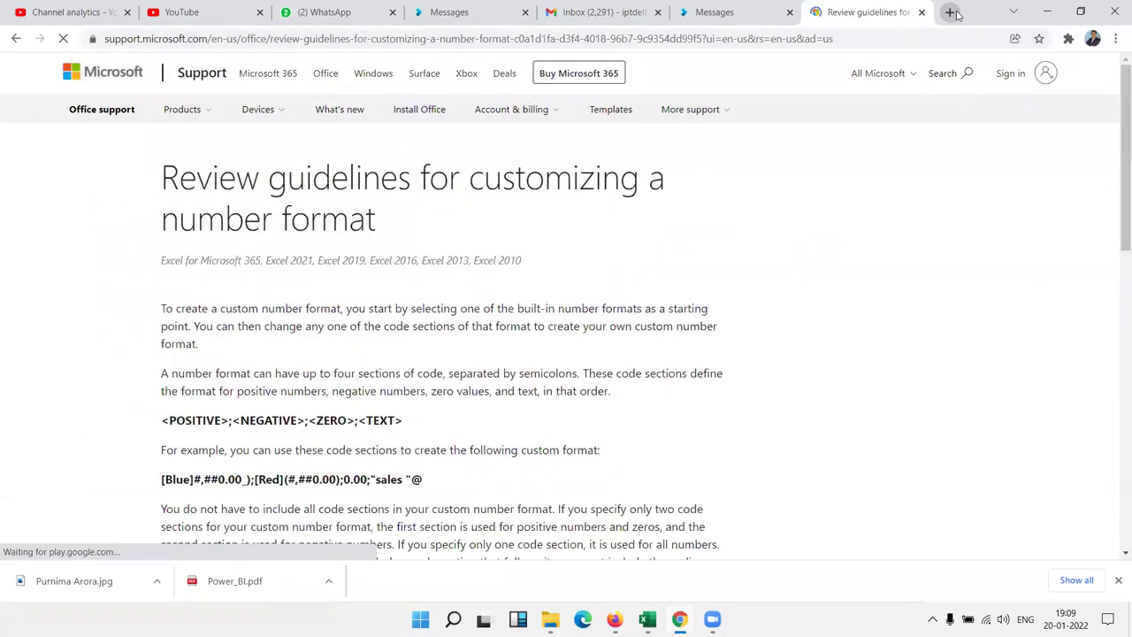
Expand the text and spacing, decimal/colors/conditions, and currency/percentage/scientific guideline sections.
scroll(887, 251, down, 1)
scroll(797, 230, down, 5)
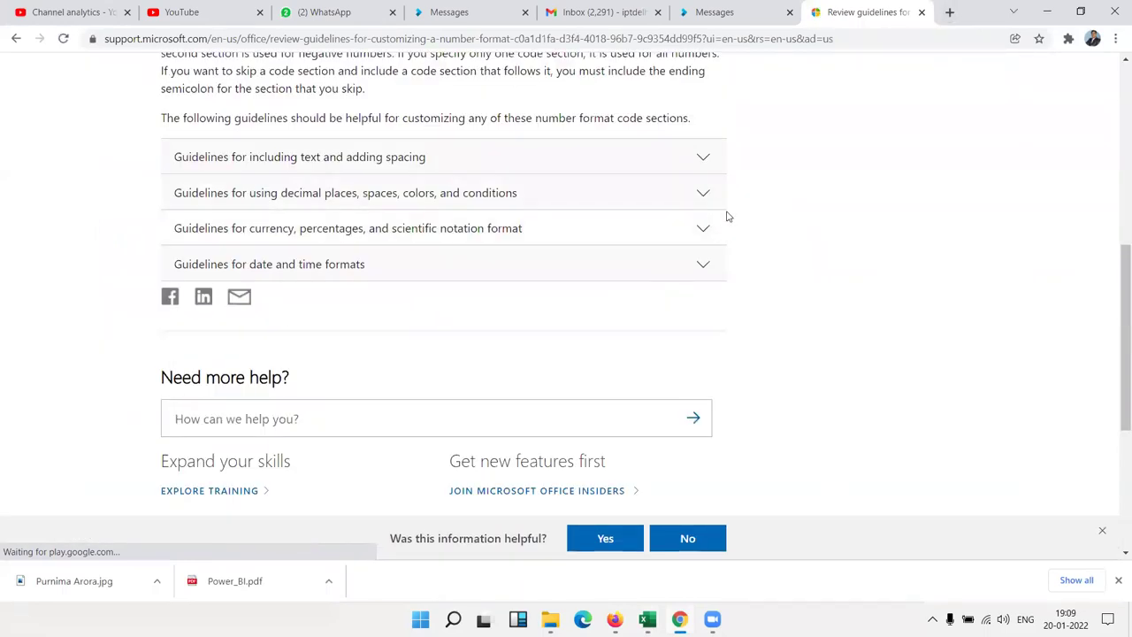
click(704, 157)
scroll(713, 177, down, 5)
scroll(715, 185, down, 5)
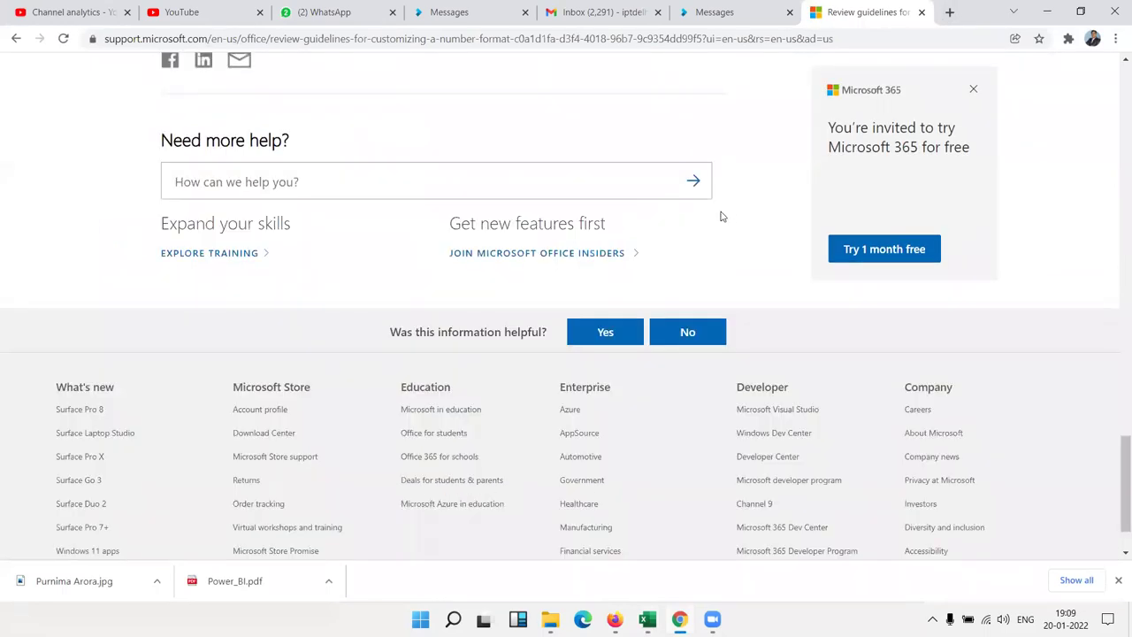
scroll(717, 196, up, 3)
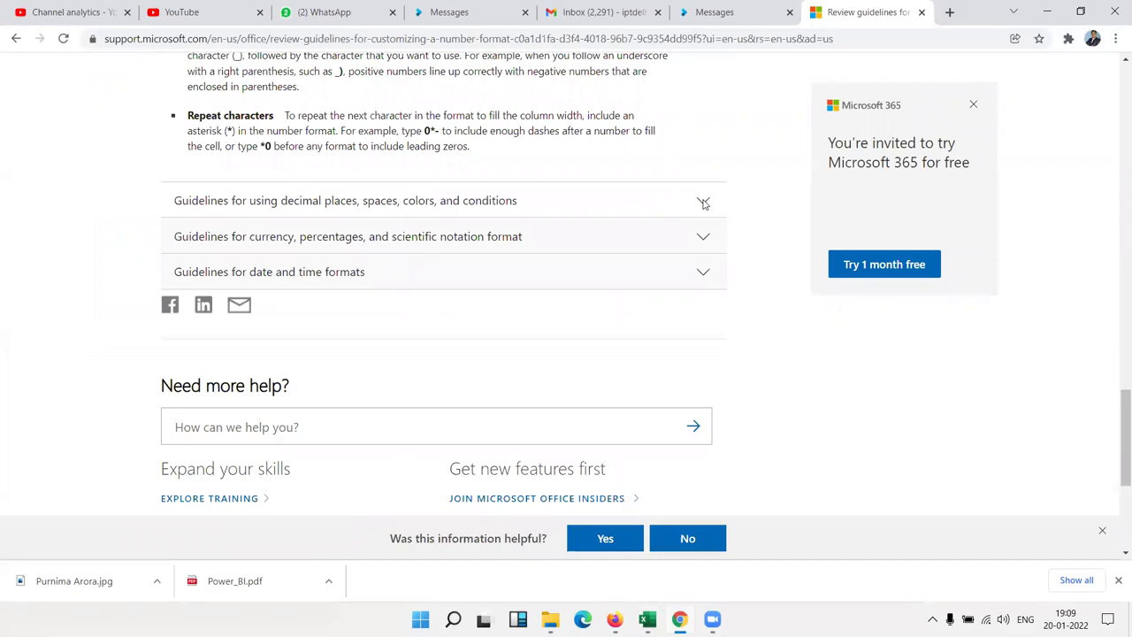
click(703, 202)
scroll(703, 217, down, 3)
scroll(699, 226, down, 5)
scroll(699, 230, down, 10)
scroll(696, 230, up, 2)
scroll(696, 230, up, 3)
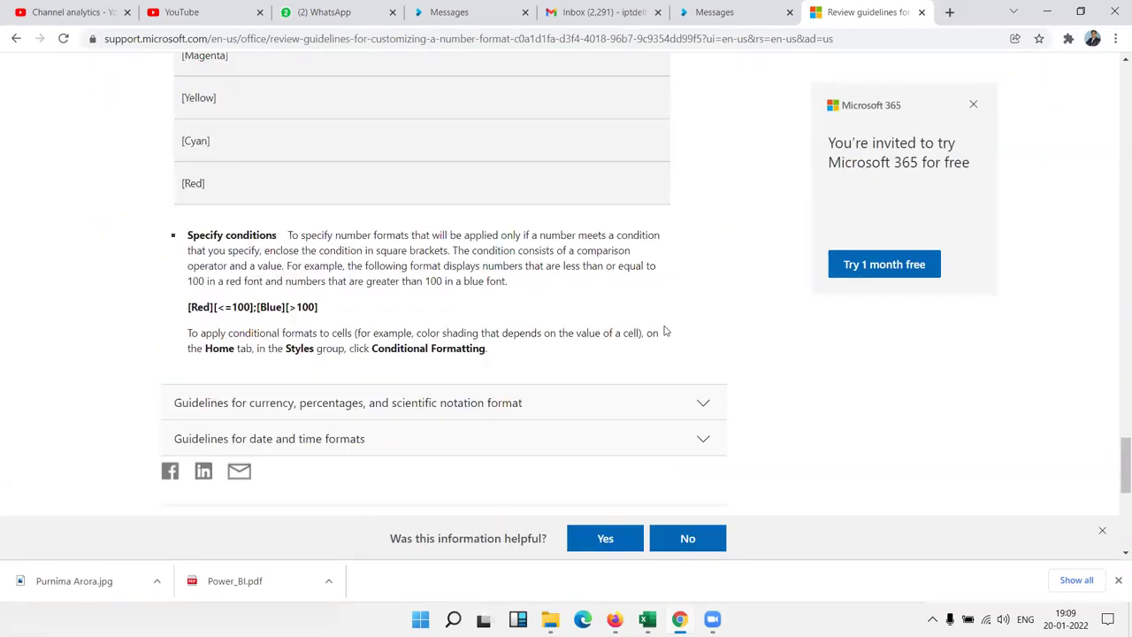
click(691, 408)
Expand the date and time formats section and select the article's web address.
scroll(698, 405, down, 10)
scroll(700, 401, down, 7)
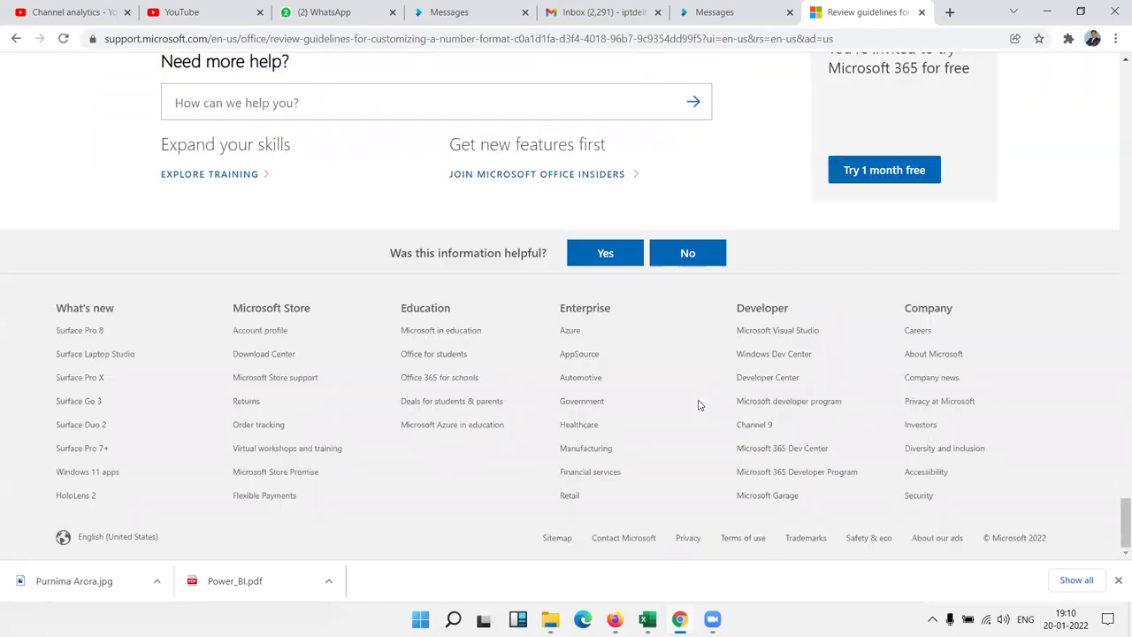
scroll(699, 381, up, 3)
click(701, 196)
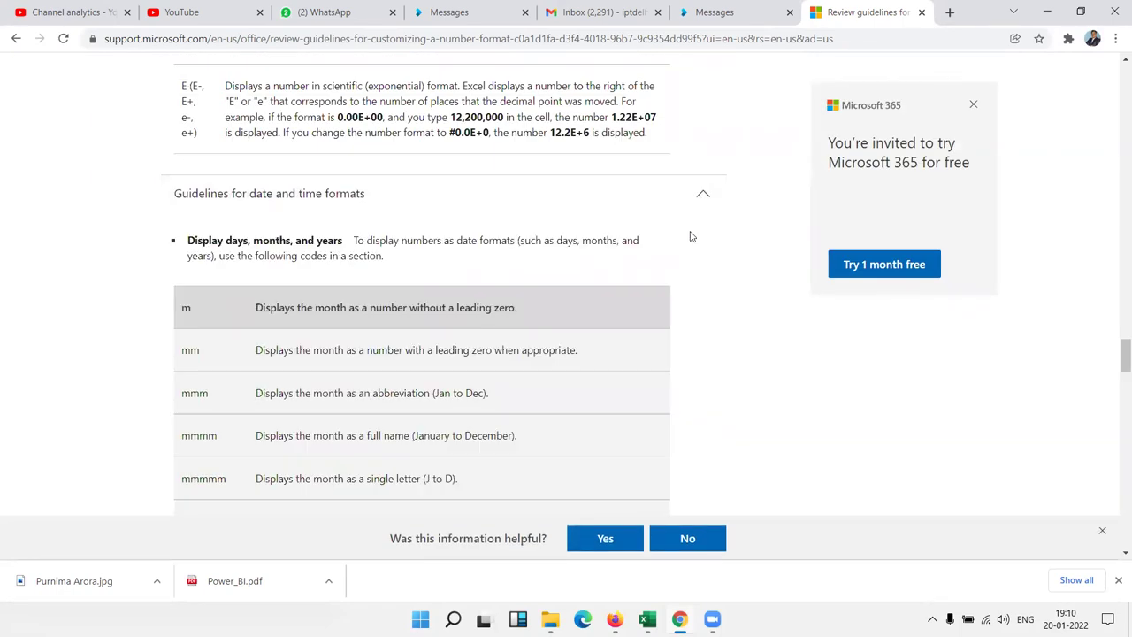
scroll(680, 289, down, 5)
scroll(682, 288, up, 6)
scroll(682, 290, up, 8)
scroll(683, 292, up, 10)
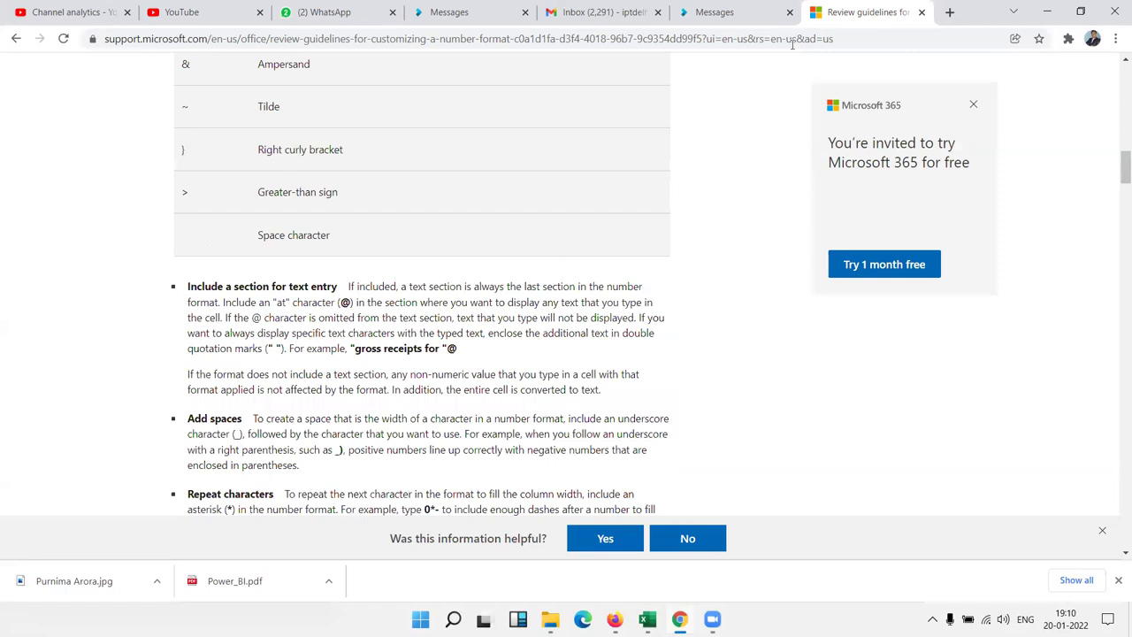
scroll(682, 292, up, 10)
click(822, 40)
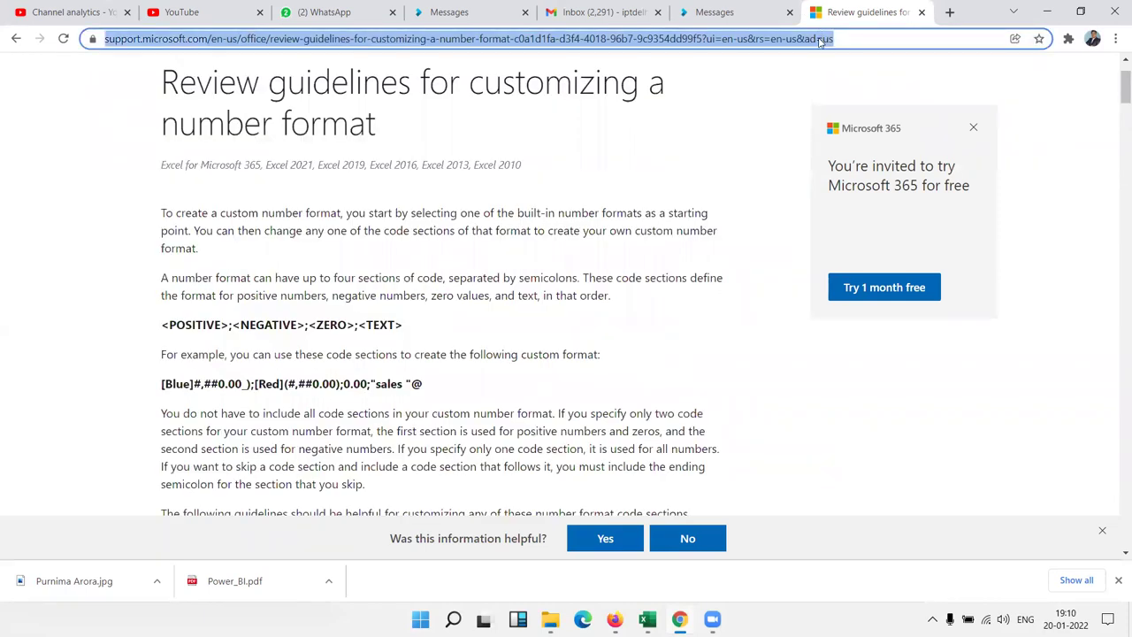
Switch to WhatsApp Web and look through the recent chats.
click(350, 13)
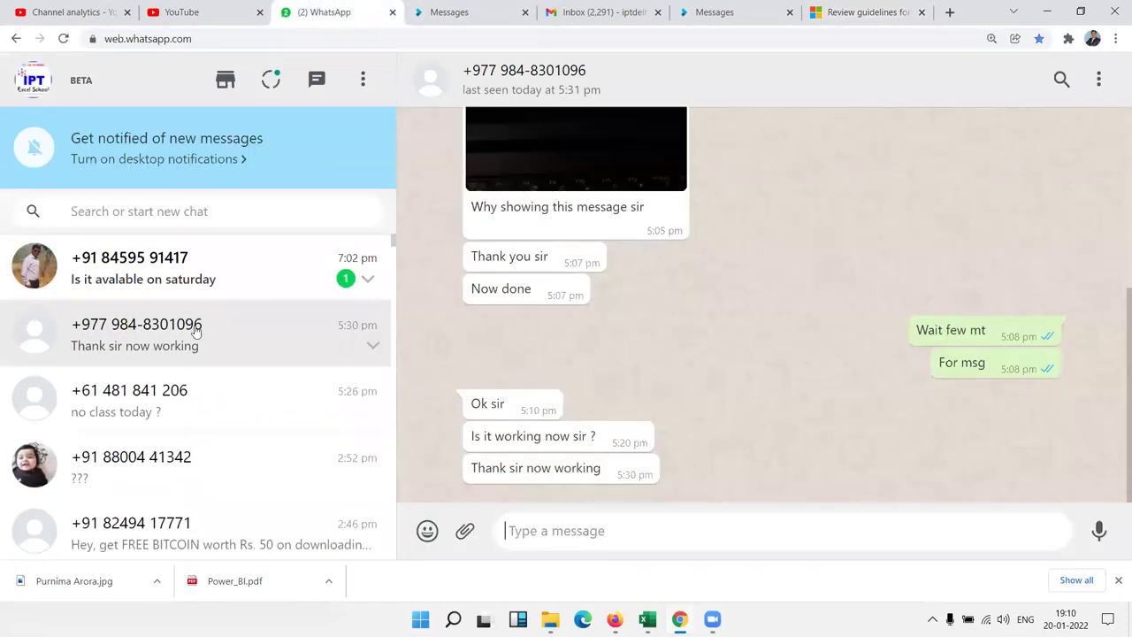
click(131, 282)
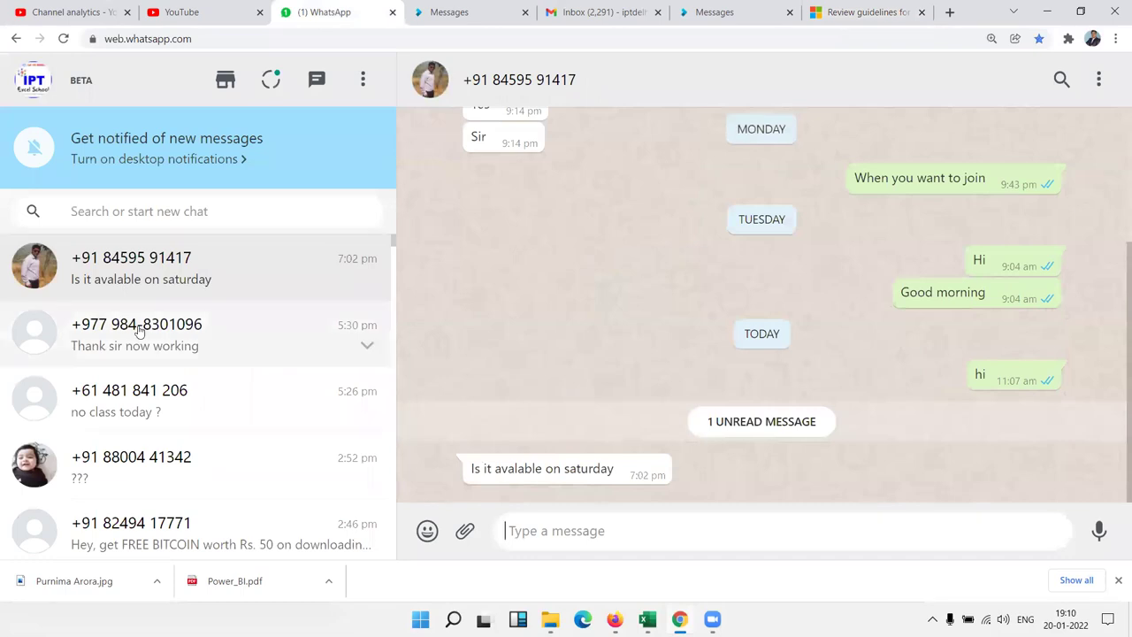
scroll(579, 379, up, 1)
scroll(582, 381, up, 2)
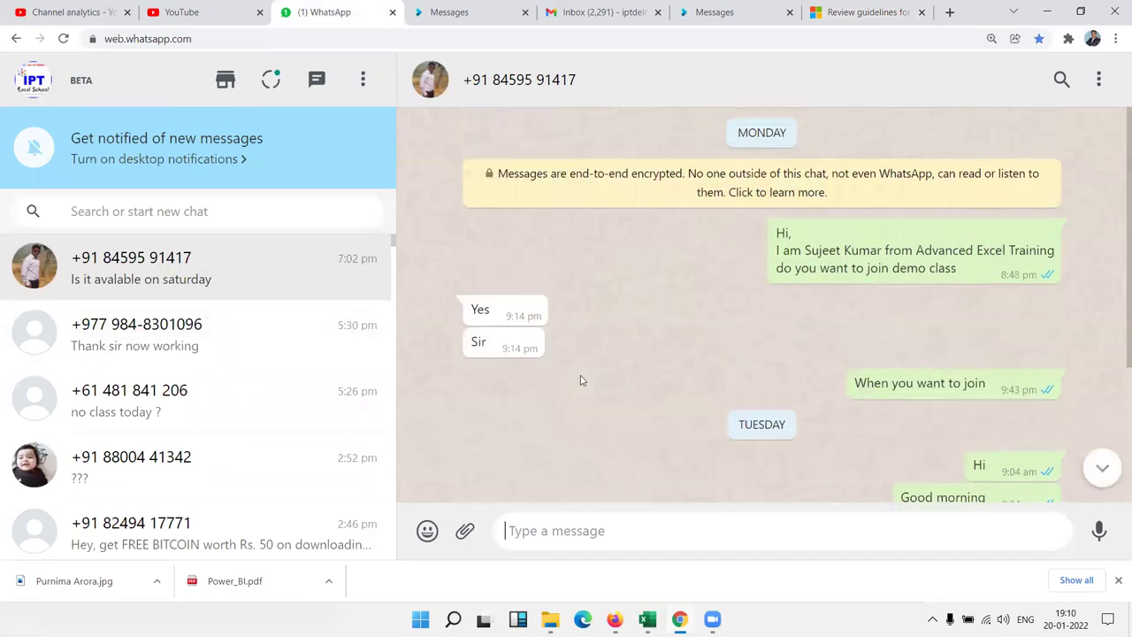
scroll(581, 383, down, 3)
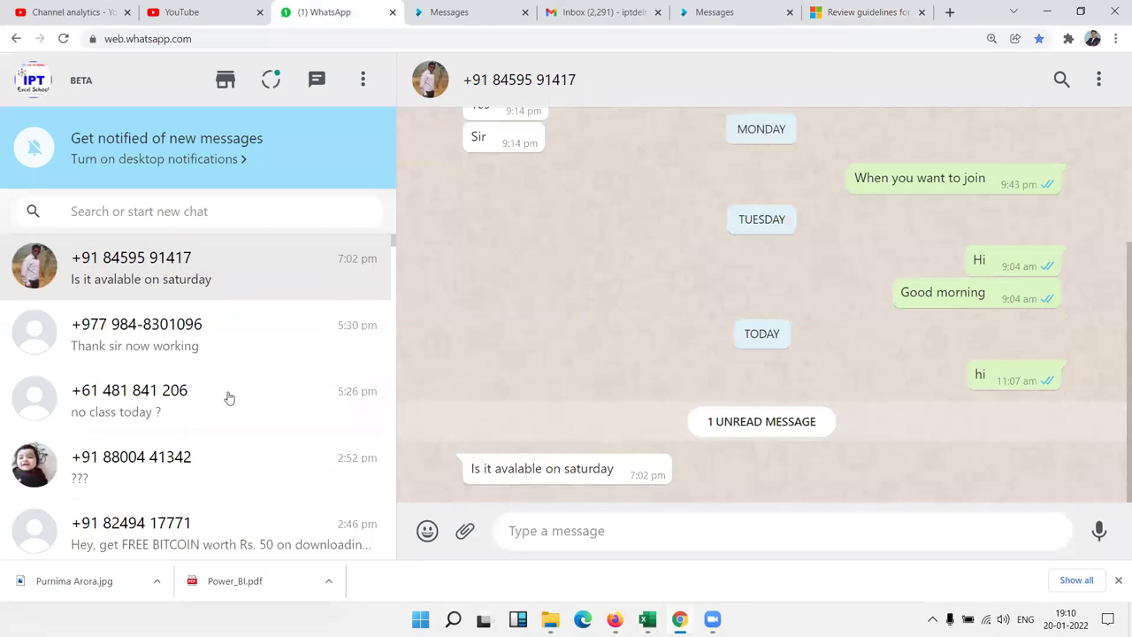
click(208, 354)
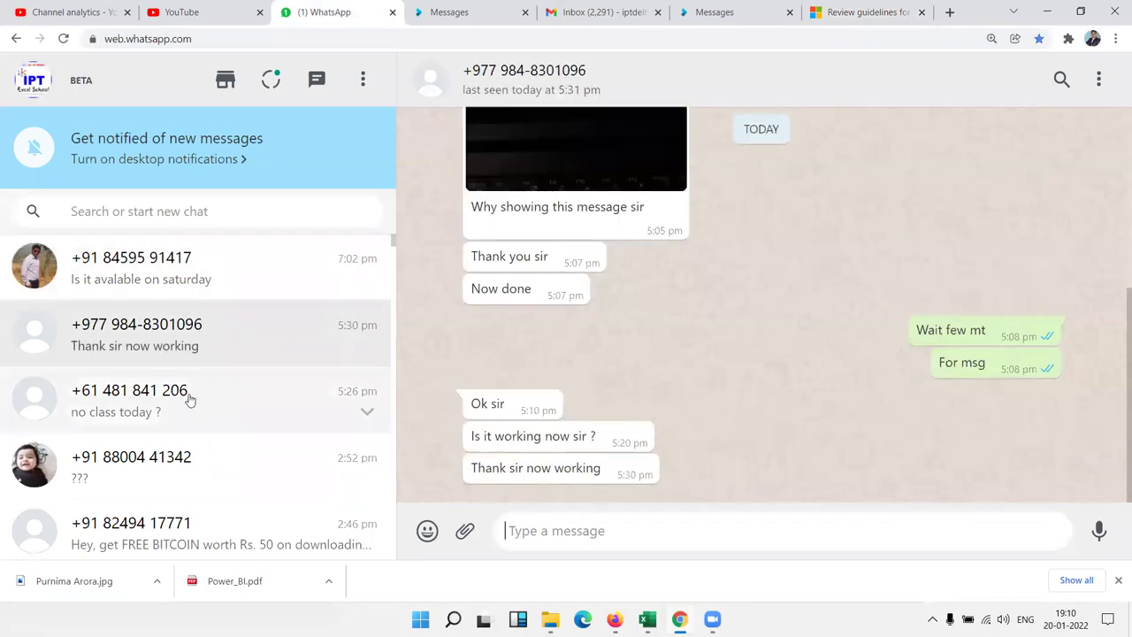
Search for the contact's phone number, send them the article link, and minimize the browser.
click(195, 218)
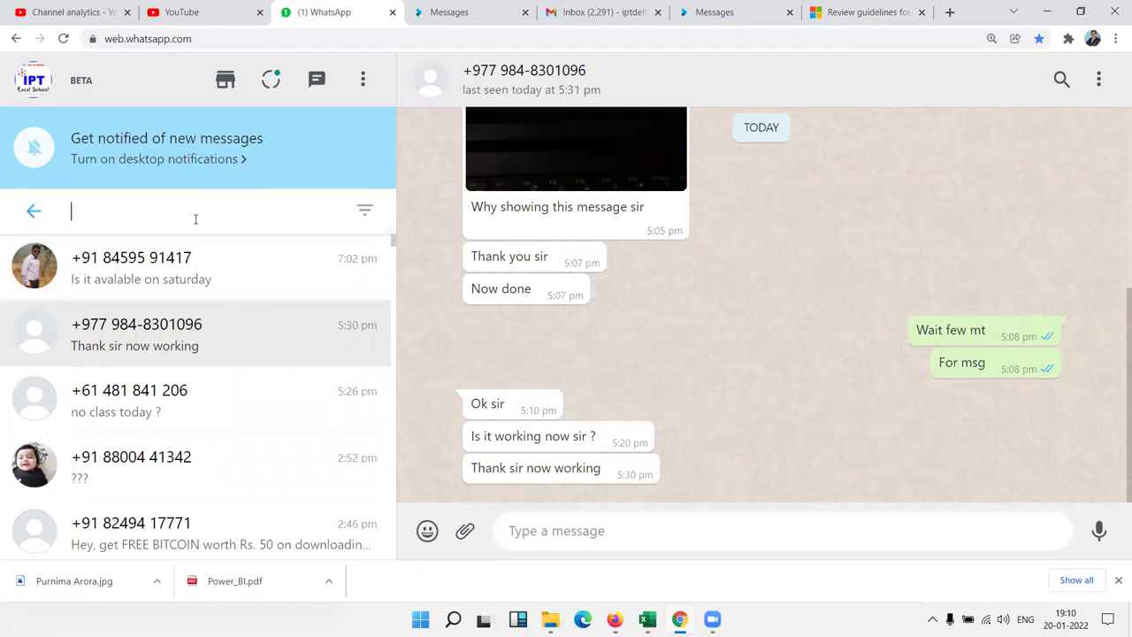
text(9472)
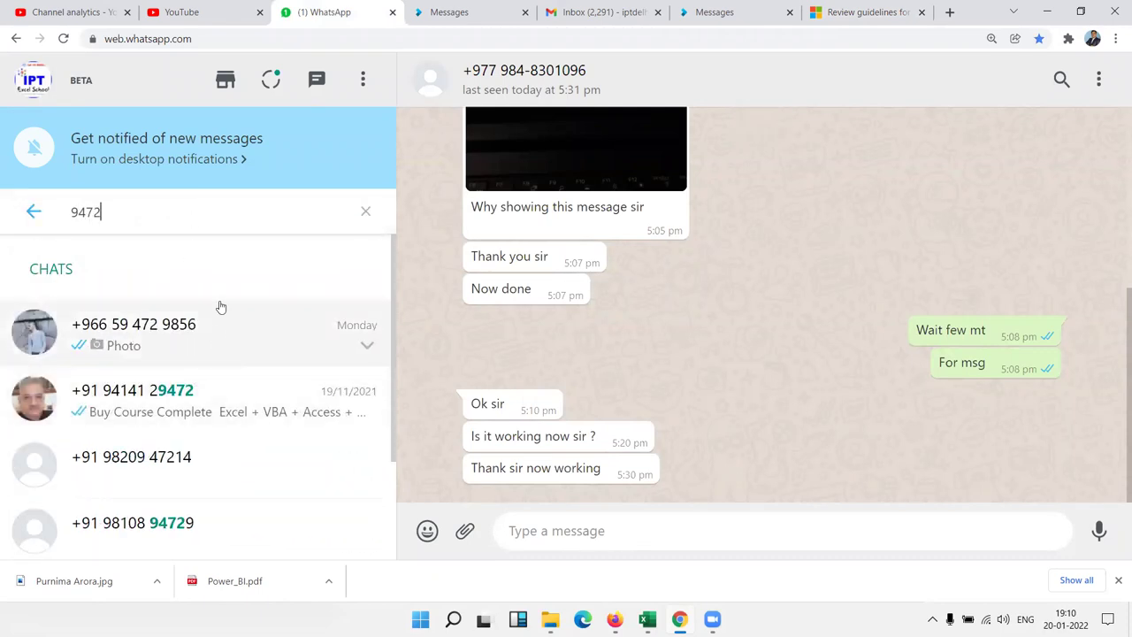
text(33)
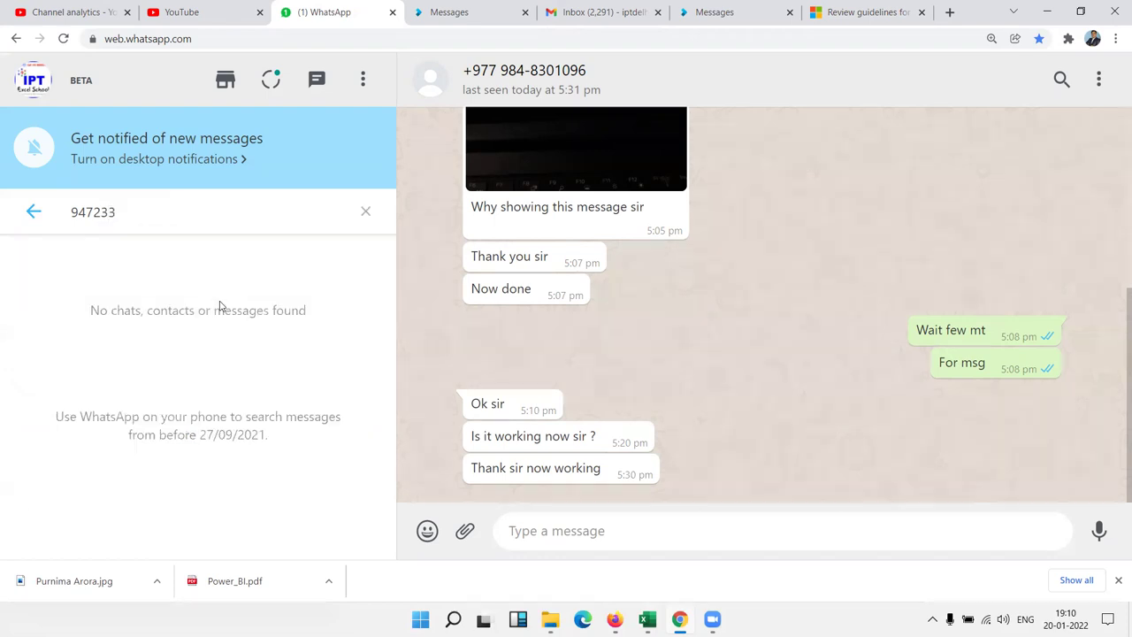
key(BackSpace)
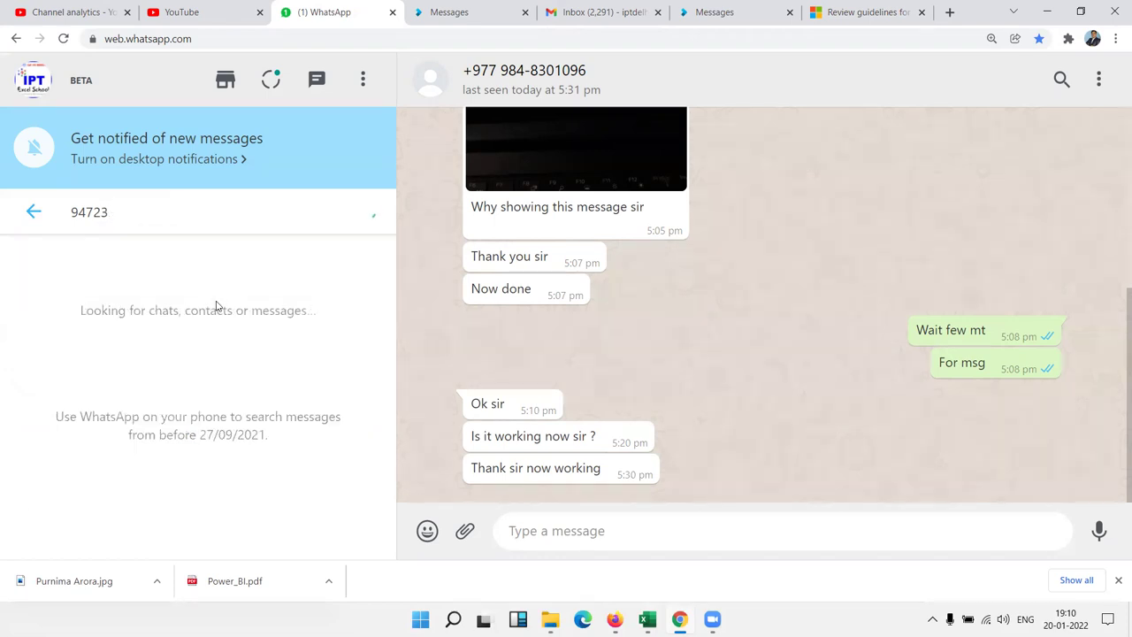
key(BackSpace)
key(BackSpace)
text(33)
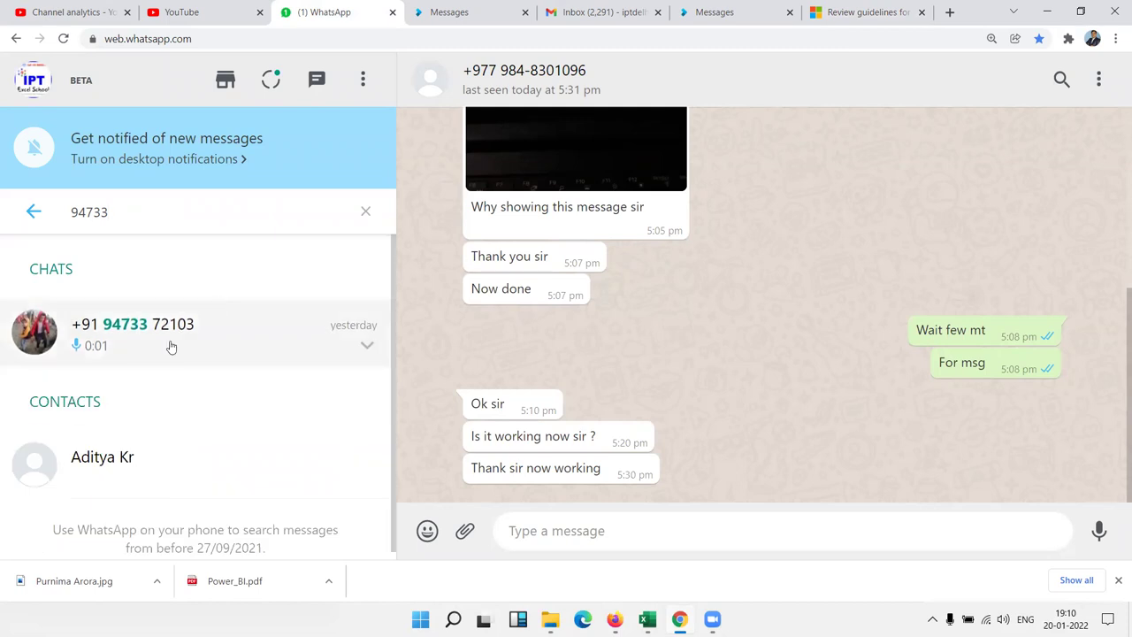
click(169, 346)
text(https://support.microsoft.com/en-us/office/review-guidelines-for-customizing-a-number-format-c0a1d1fa-d3f4-4018-96b7-9c9354dd99f5?ui=en-us&rs=en-us&ad=us)
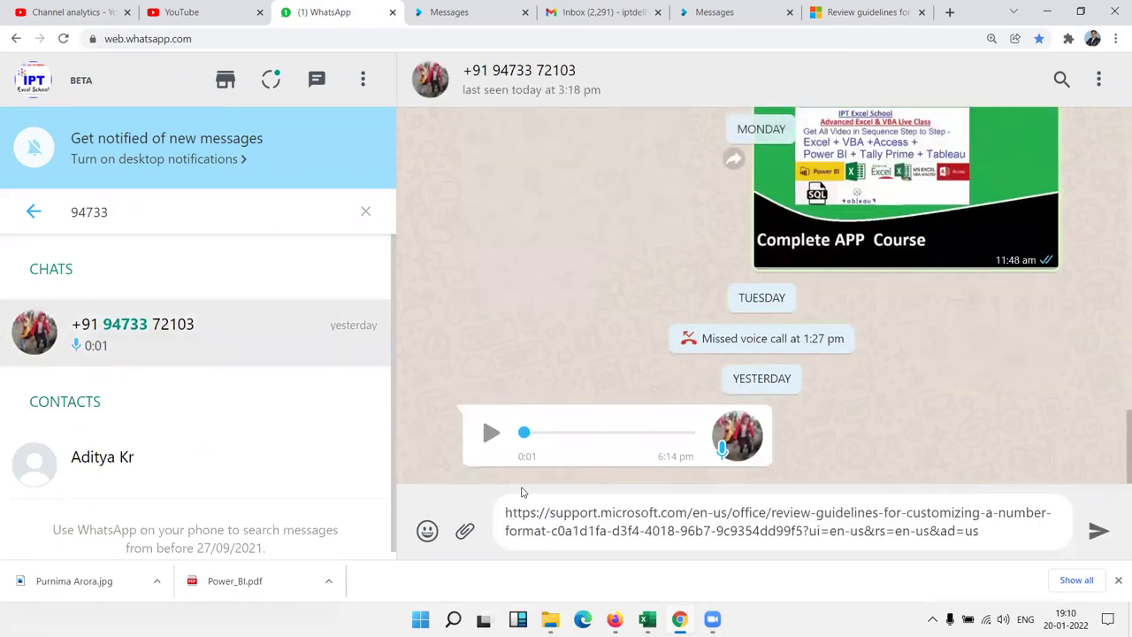
key(Return)
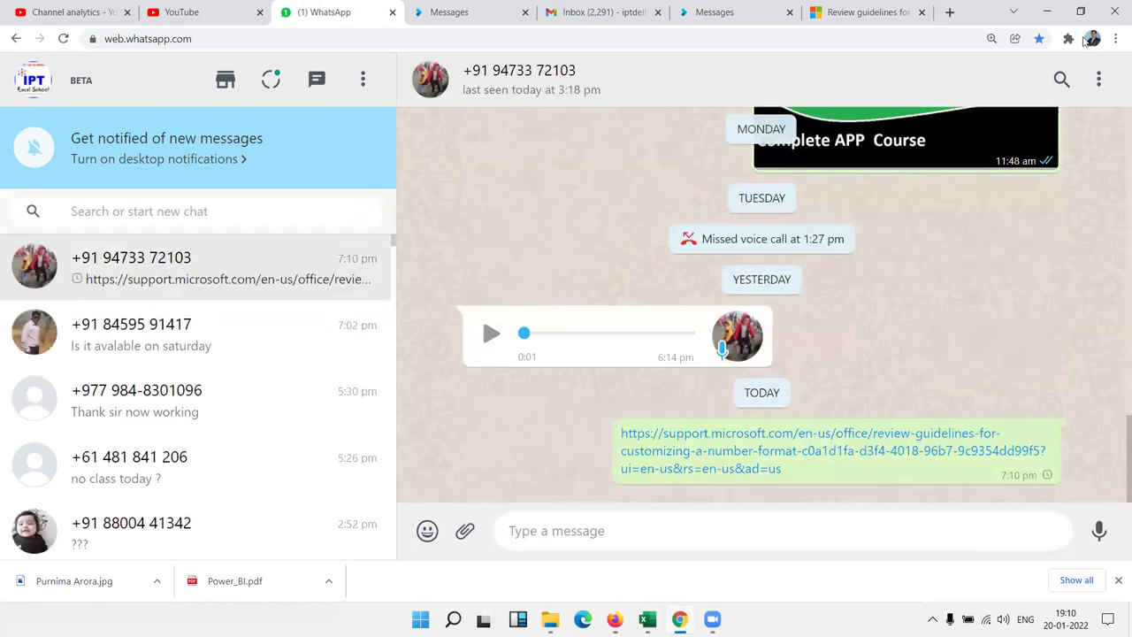
click(1047, 11)
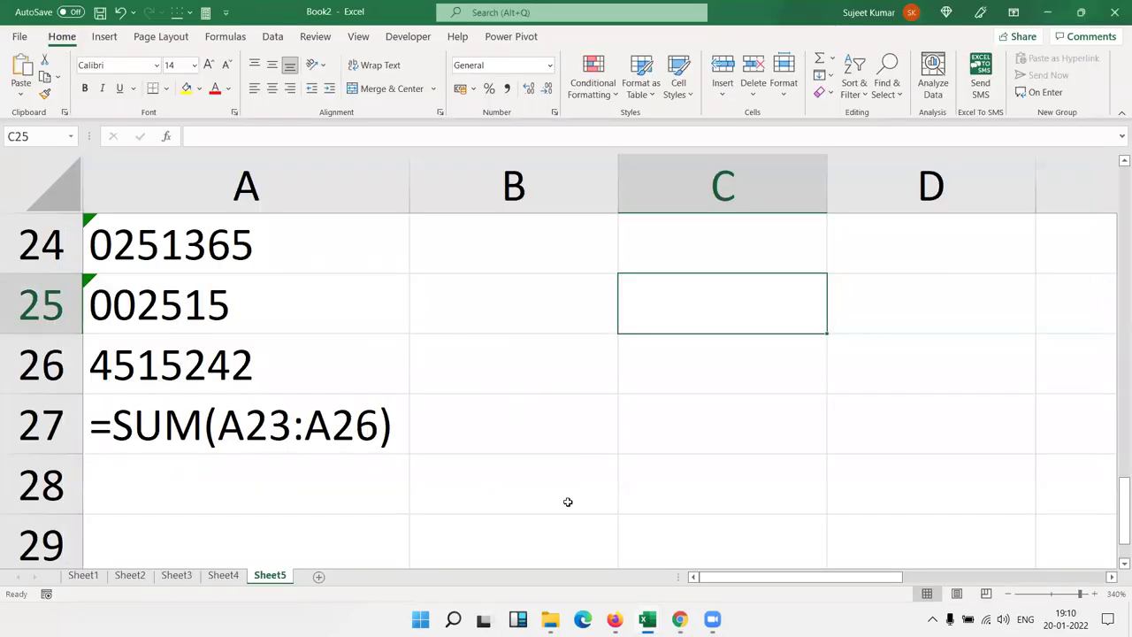
Show the desktop with Windows+D, hiding the Excel workbook.
key(super+d)
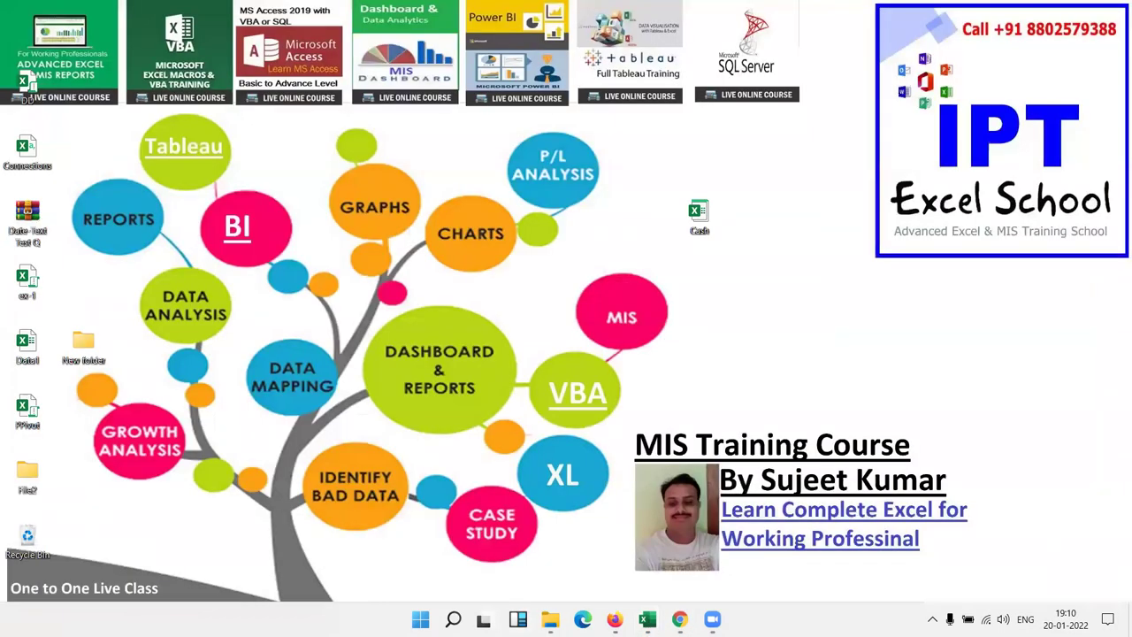